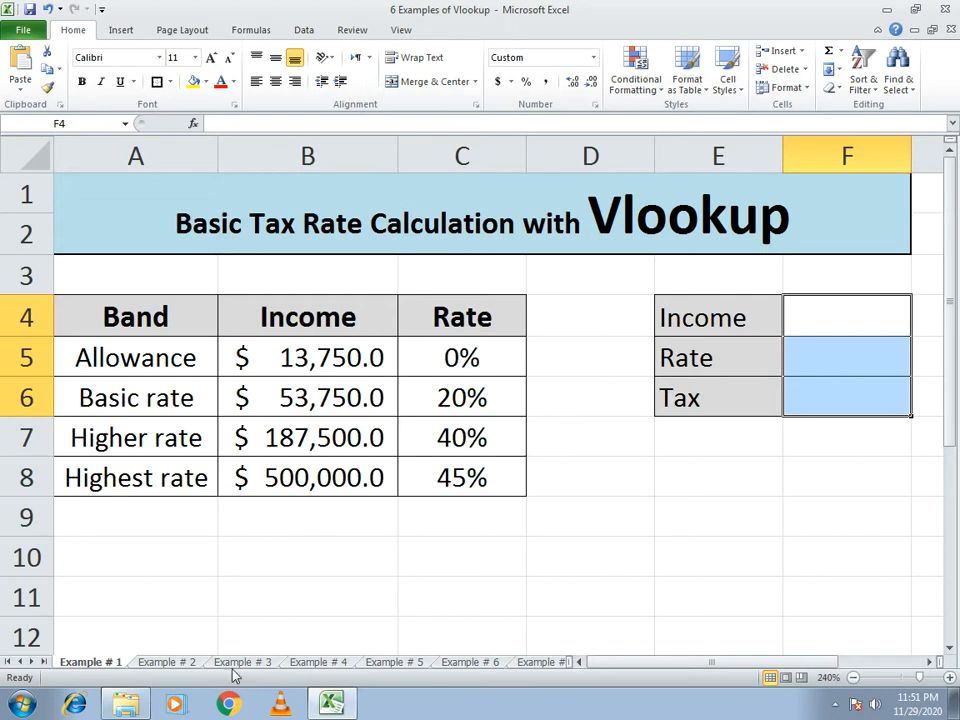
# Step: Look through the example sheets of the workbook and return to the tax rate sheet Example # 1
pyautogui.click(190, 664)
pyautogui.click(225, 664)
pyautogui.click(320, 663)
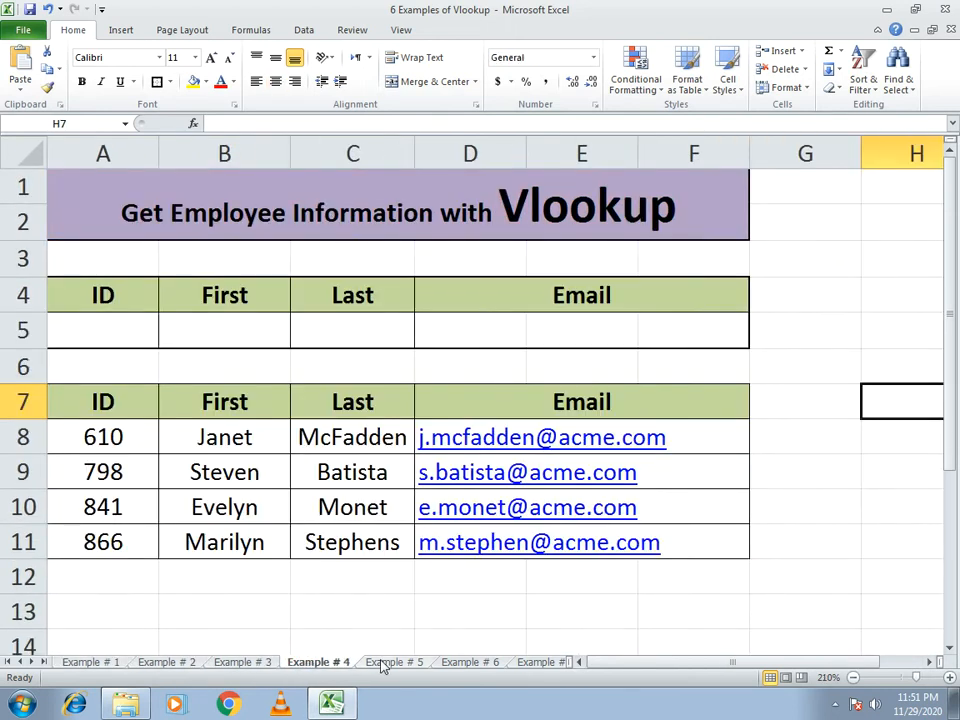
pyautogui.click(415, 663)
pyautogui.click(470, 663)
pyautogui.click(526, 662)
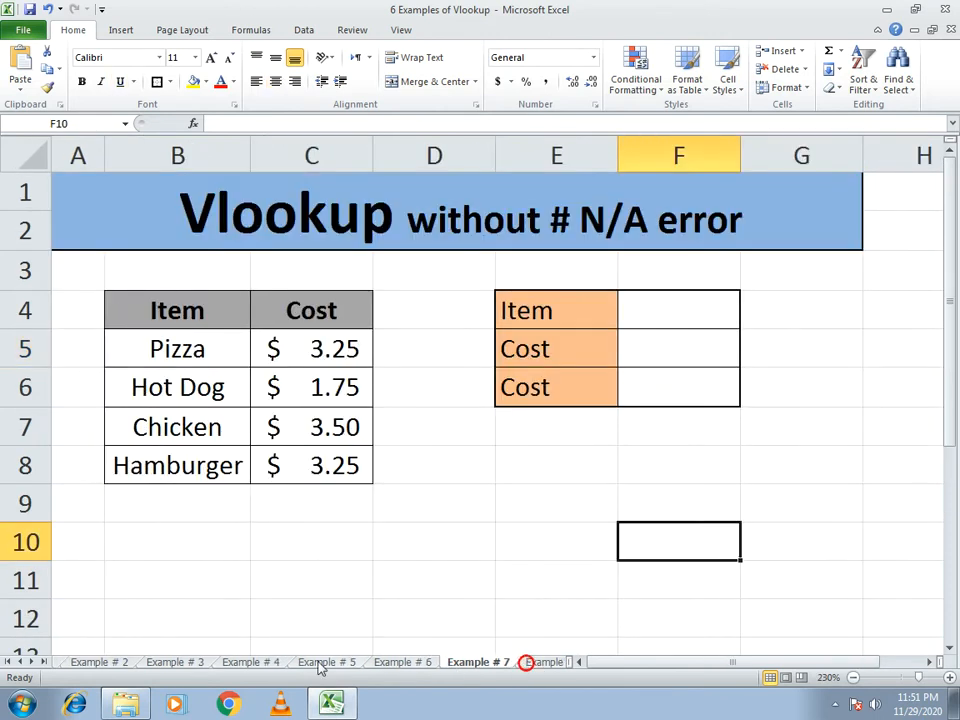
pyautogui.click(75, 663)
pyautogui.click(20, 663)
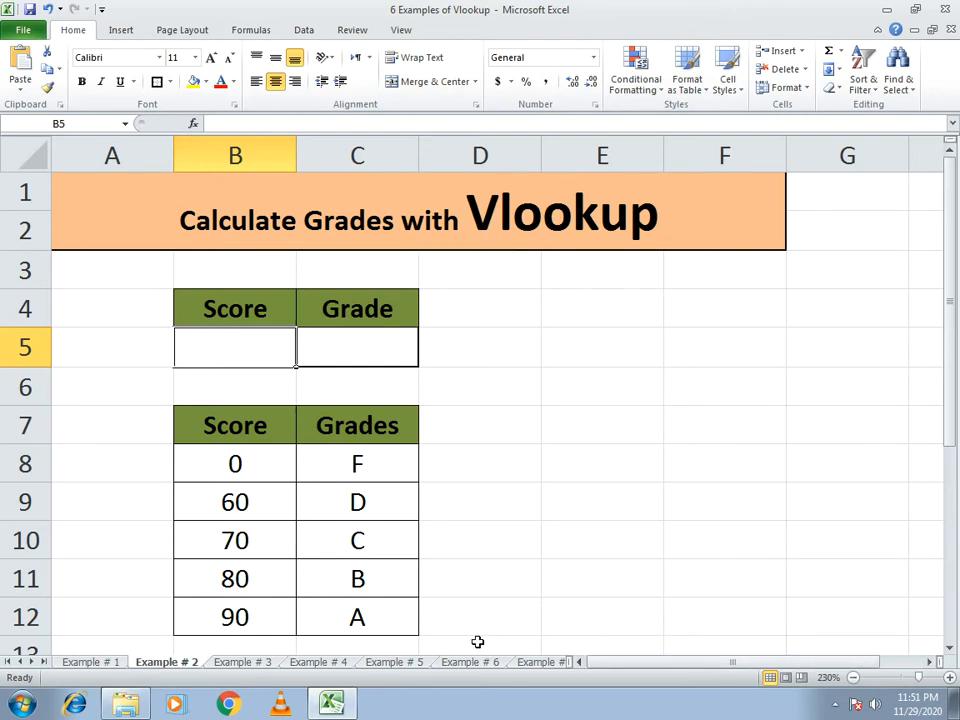
pyautogui.click(118, 665)
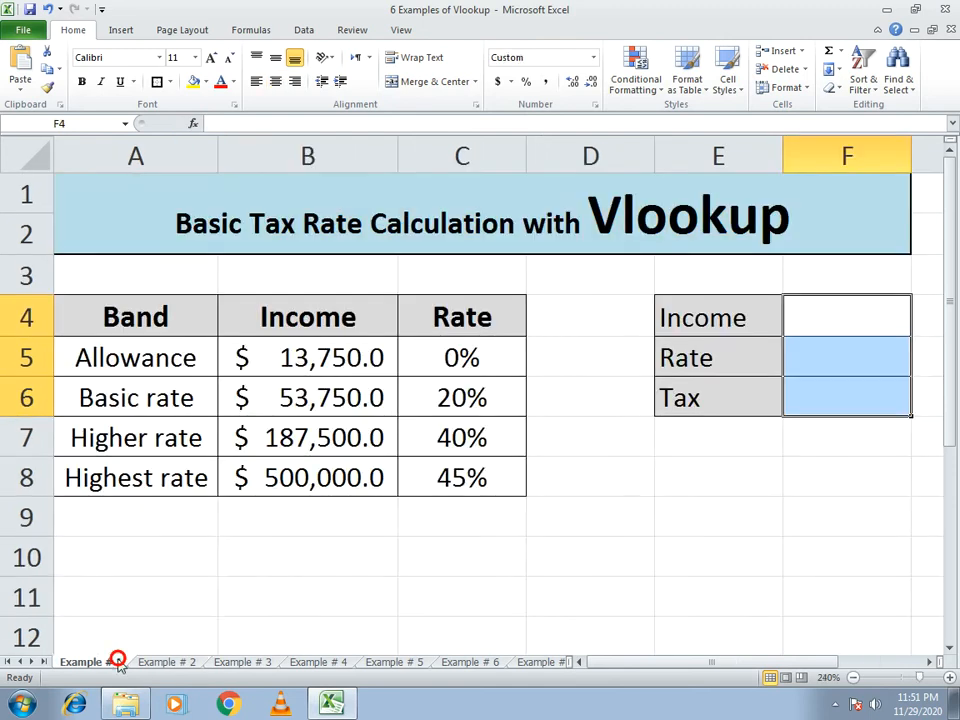
pyautogui.click(490, 544)
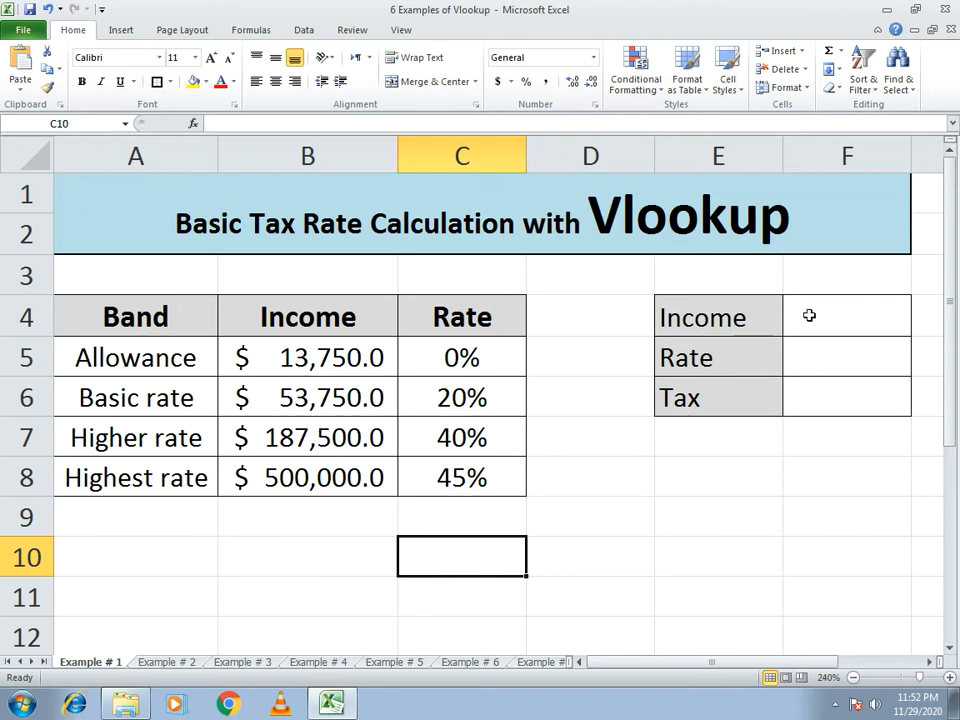
# Step: Enter the formula =VLOOKUP(F4,B4:C8,2,1) in Rate cell F5 to find the tax rate by approximate match
pyautogui.click(816, 367)
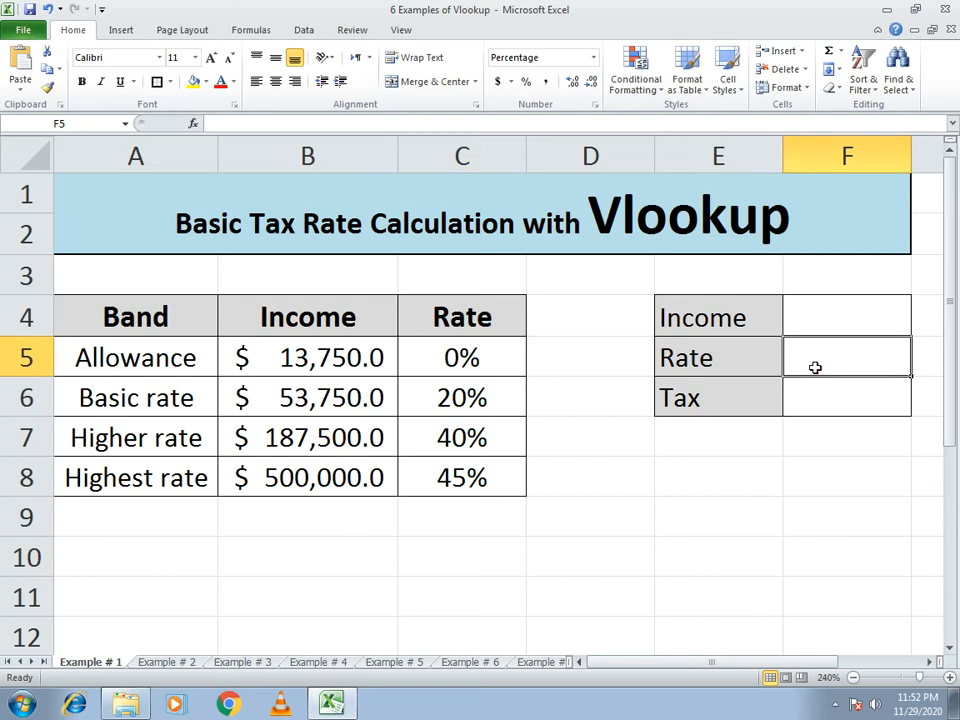
pyautogui.write('=vlokk')
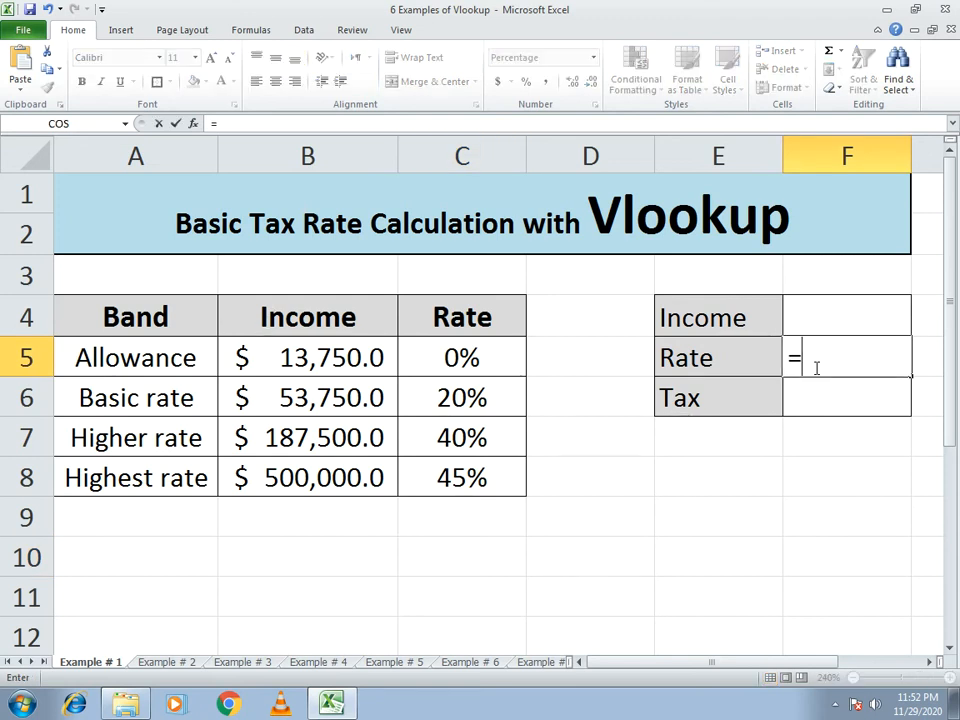
pyautogui.press('BackSpace')
pyautogui.press('BackSpace')
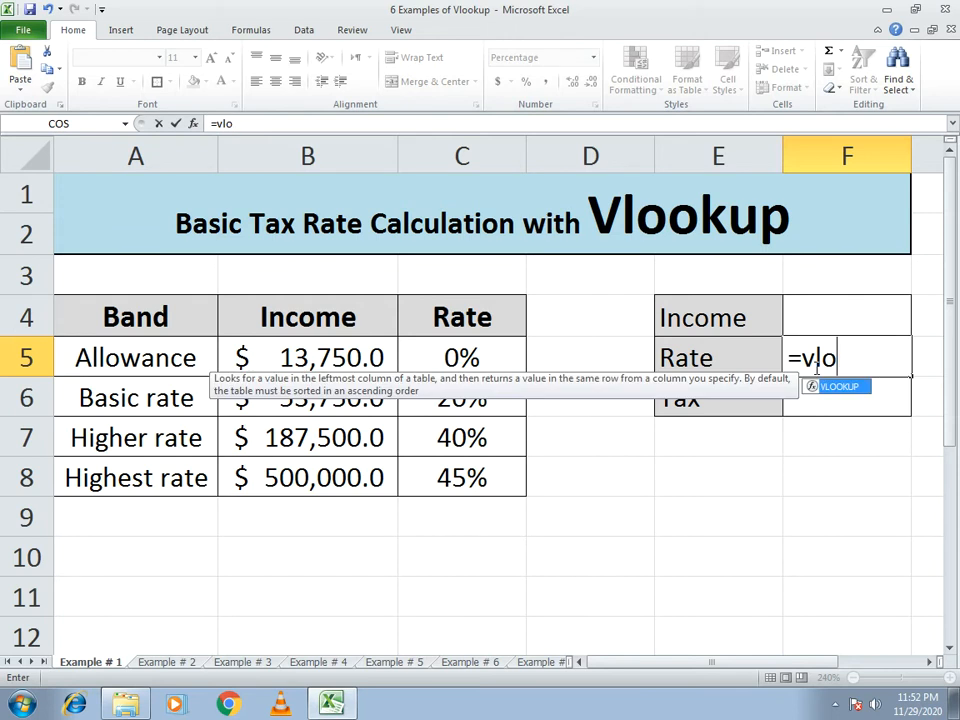
pyautogui.write('okup')
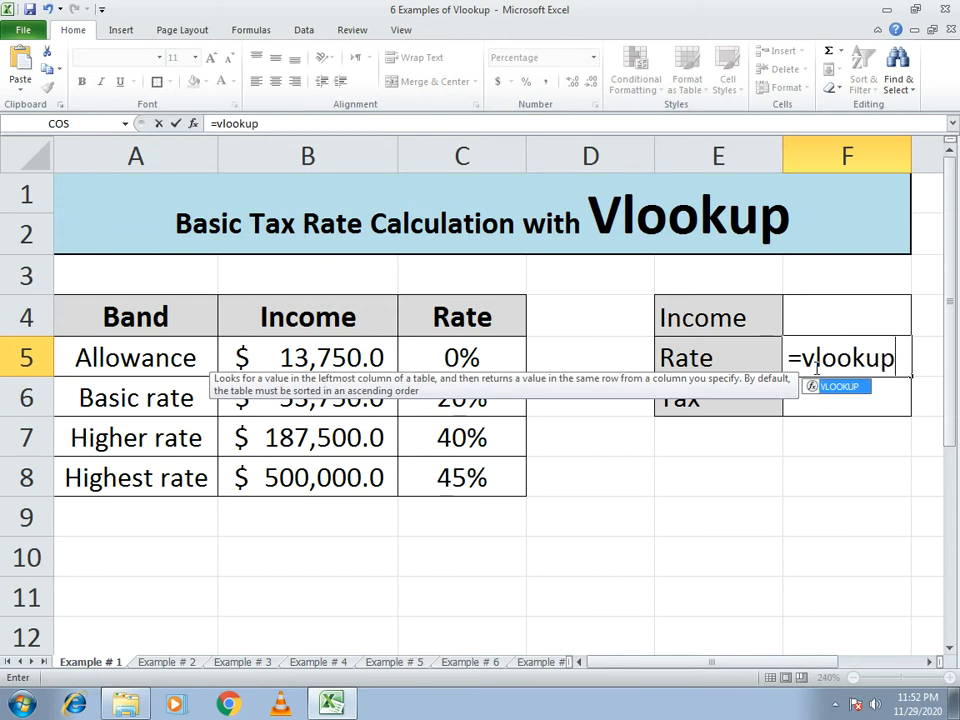
pyautogui.write('(')
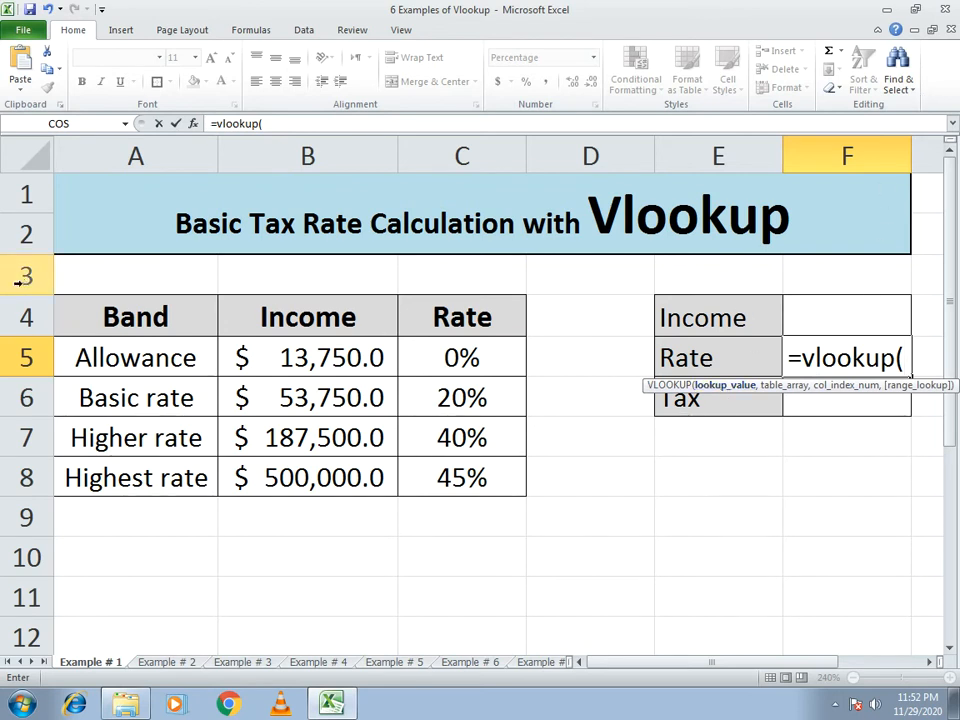
pyautogui.click(857, 316)
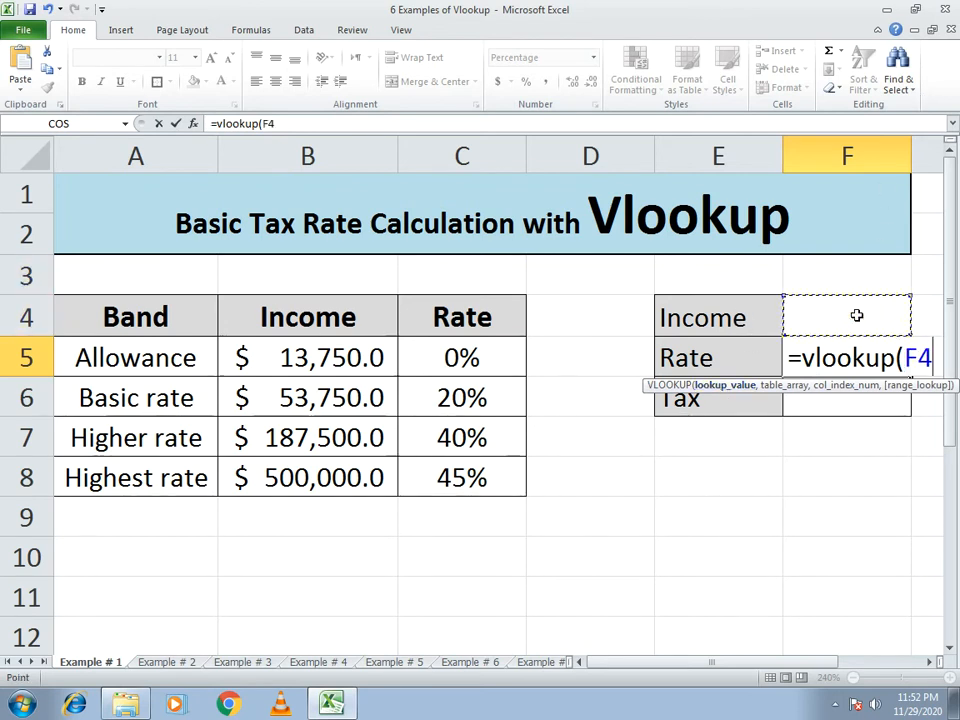
pyautogui.write(',')
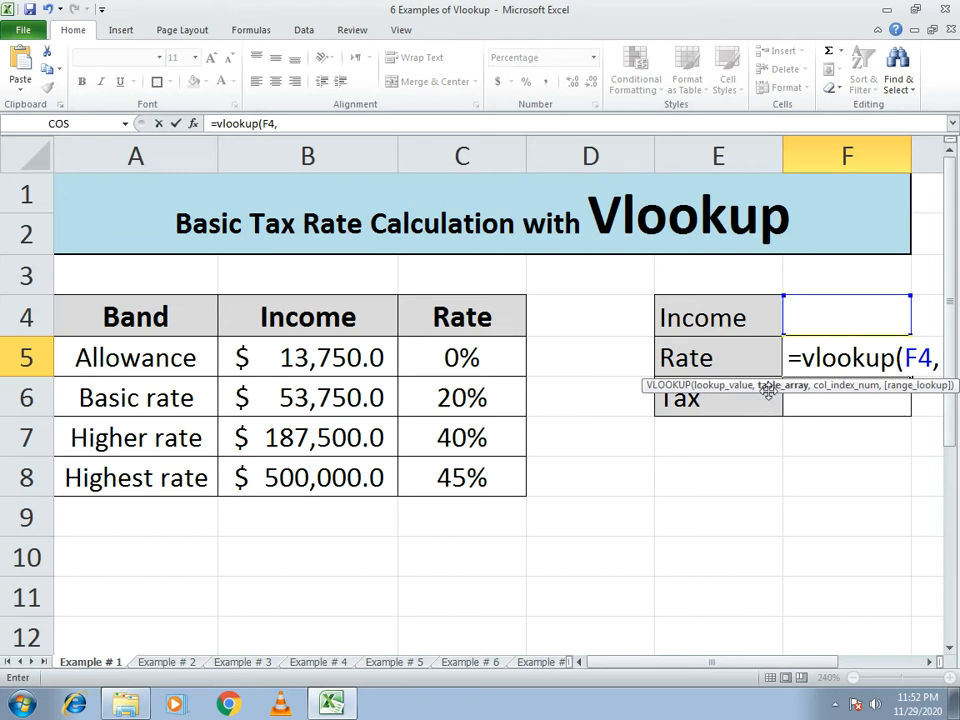
pyautogui.moveTo(261, 311); pyautogui.dragTo(408, 457)
pyautogui.write(',')
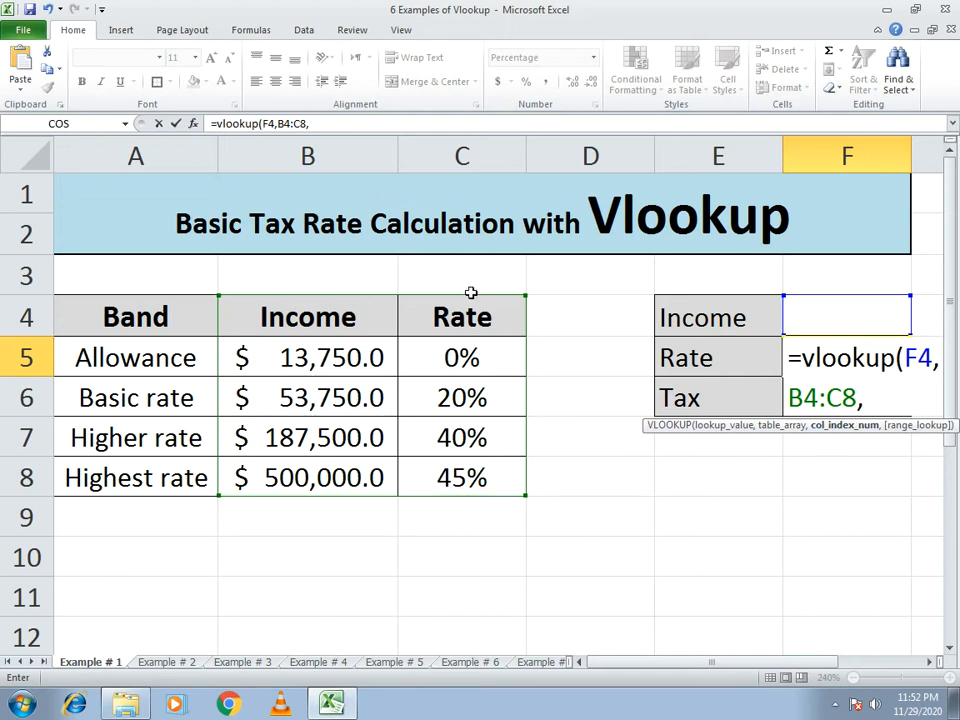
pyautogui.write('2,')
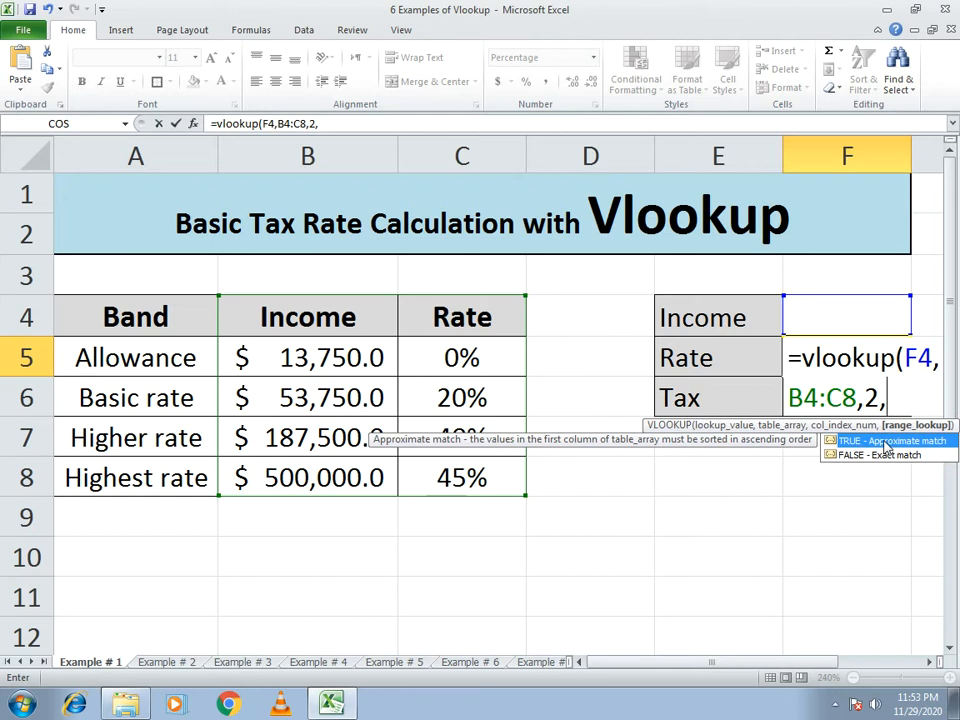
pyautogui.write('1)')
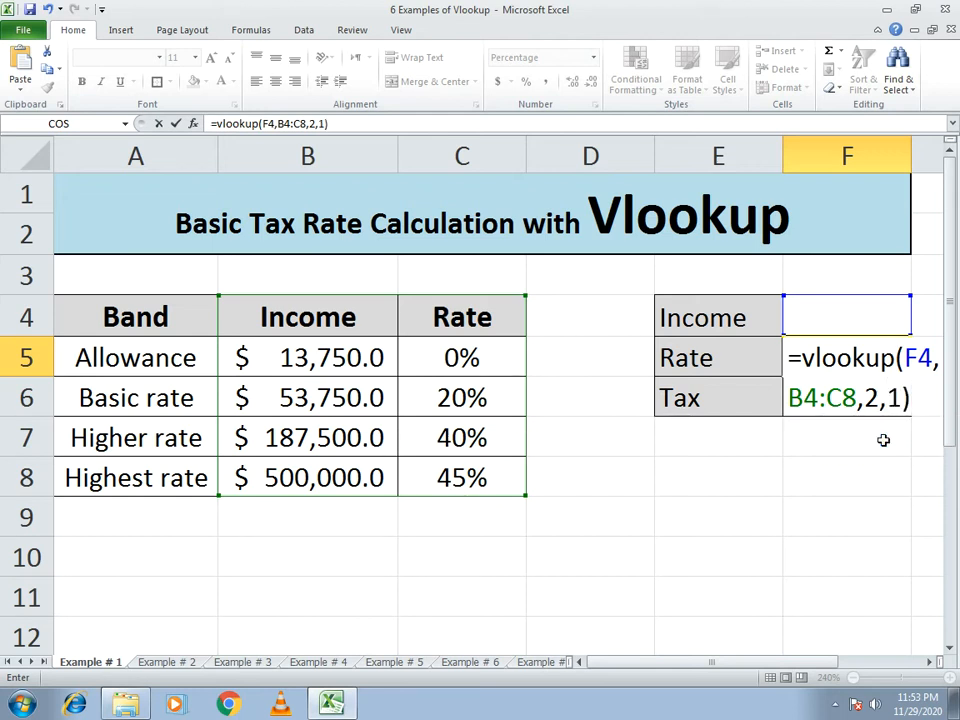
pyautogui.press('Return')
pyautogui.press('Up')
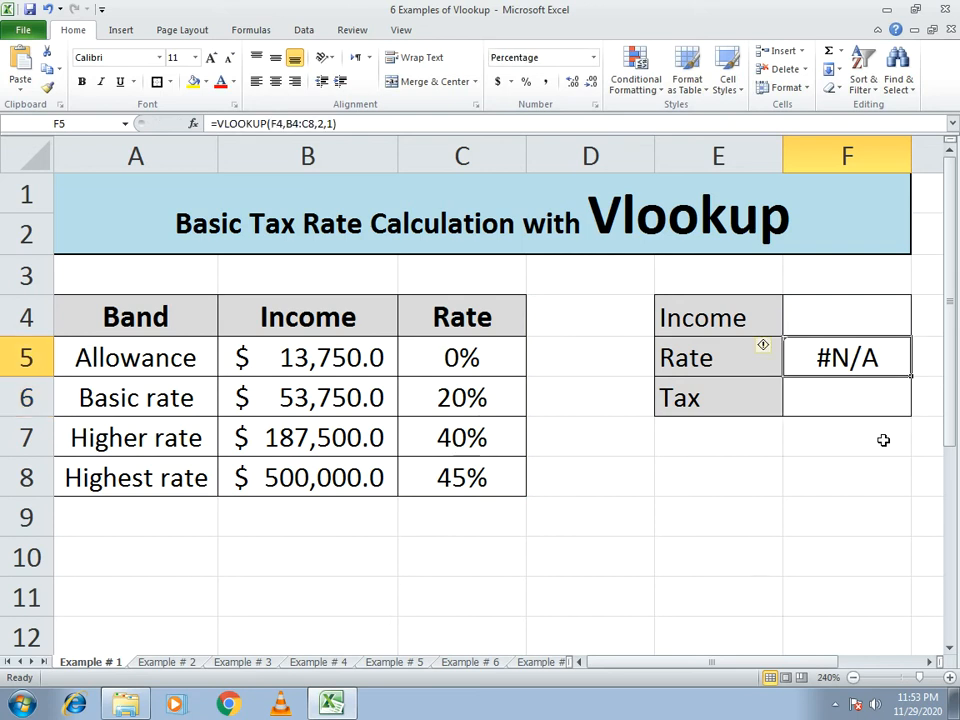
# Step: Enter 14,000 as the income in cell F4 to test the rate lookup
pyautogui.click(864, 301)
pyautogui.write('1')
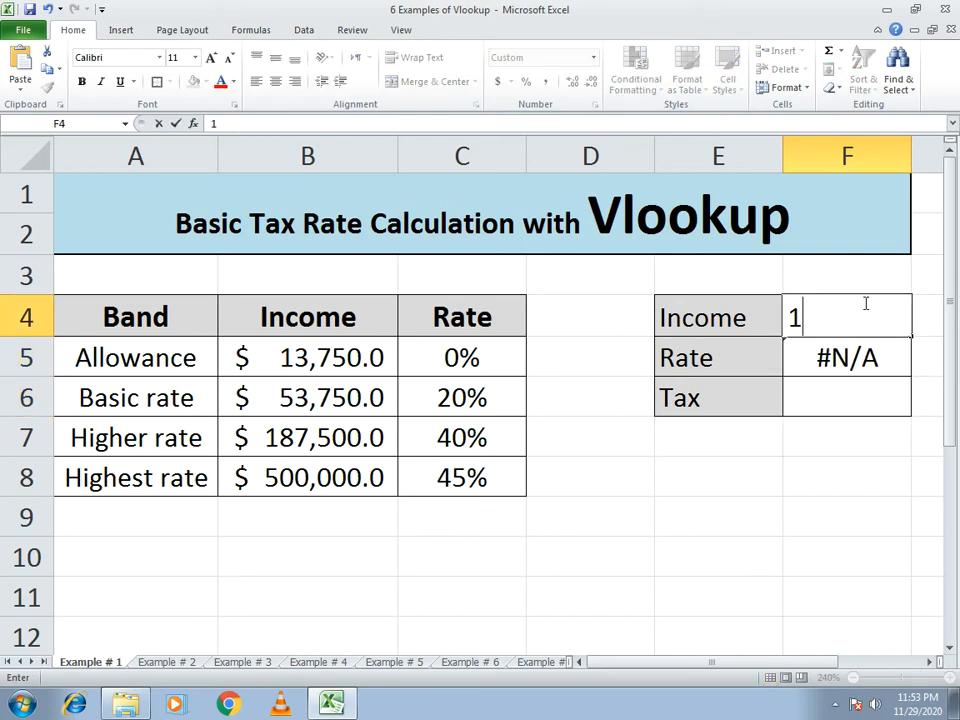
pyautogui.write('4,000')
pyautogui.press('Return')
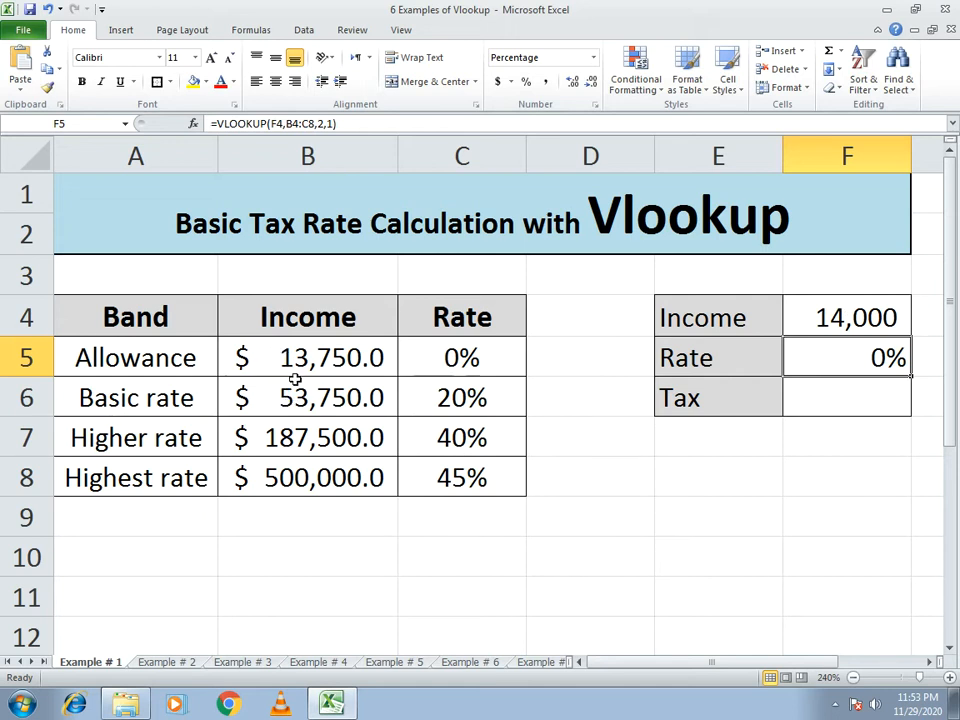
# Step: Calculate the tax in cell F6 by multiplying income by rate with the formula =F4*F5
pyautogui.click(836, 390)
pyautogui.write('=')
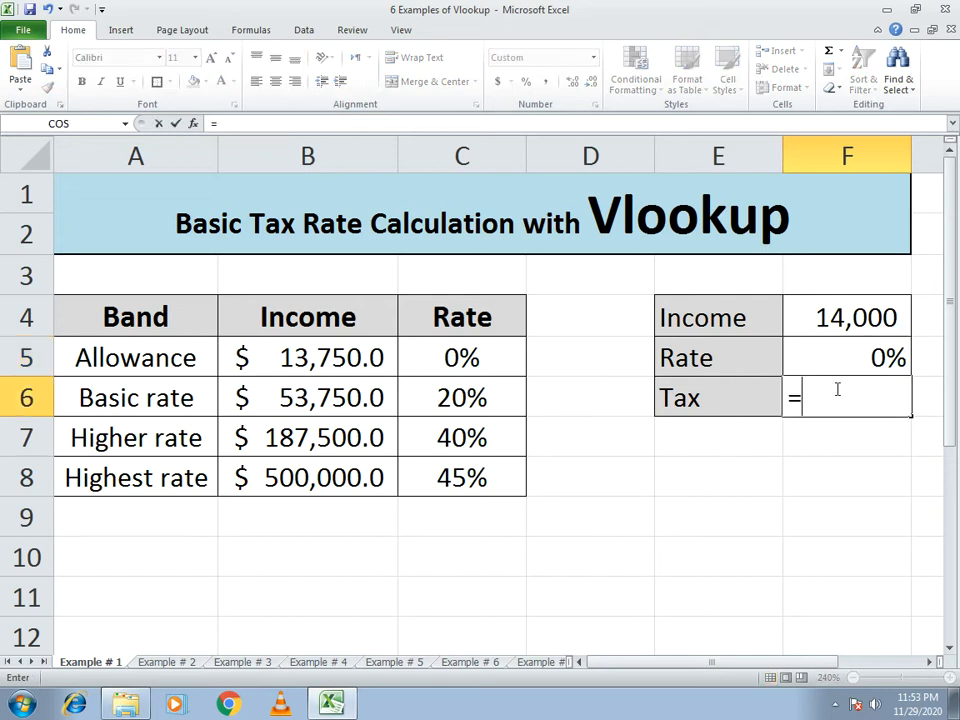
pyautogui.click(829, 318)
pyautogui.write('*')
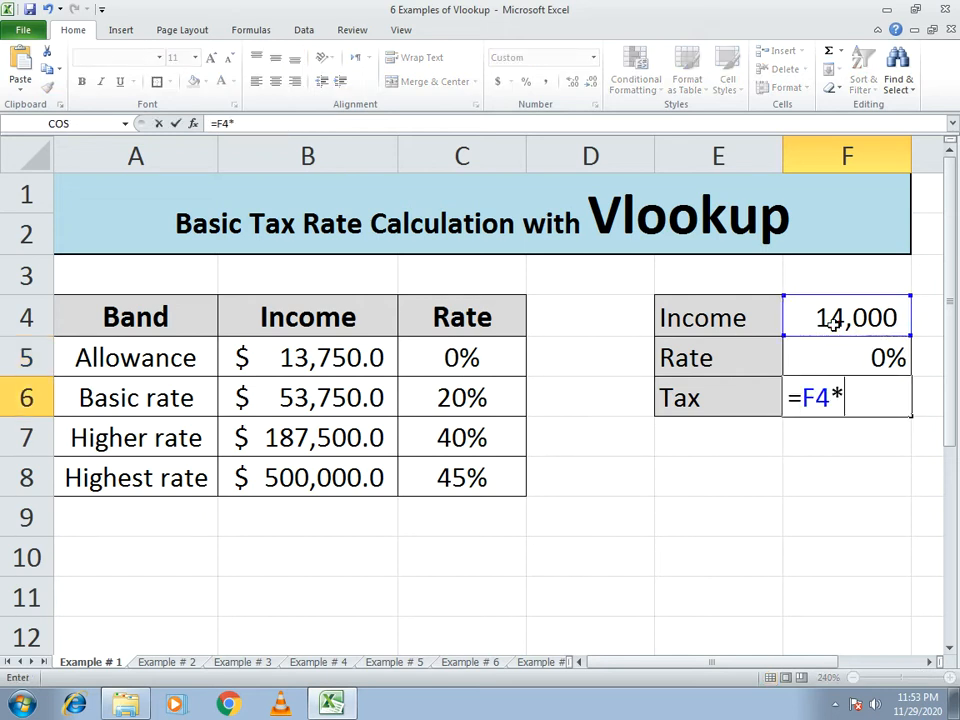
pyautogui.click(832, 358)
pyautogui.press('Return')
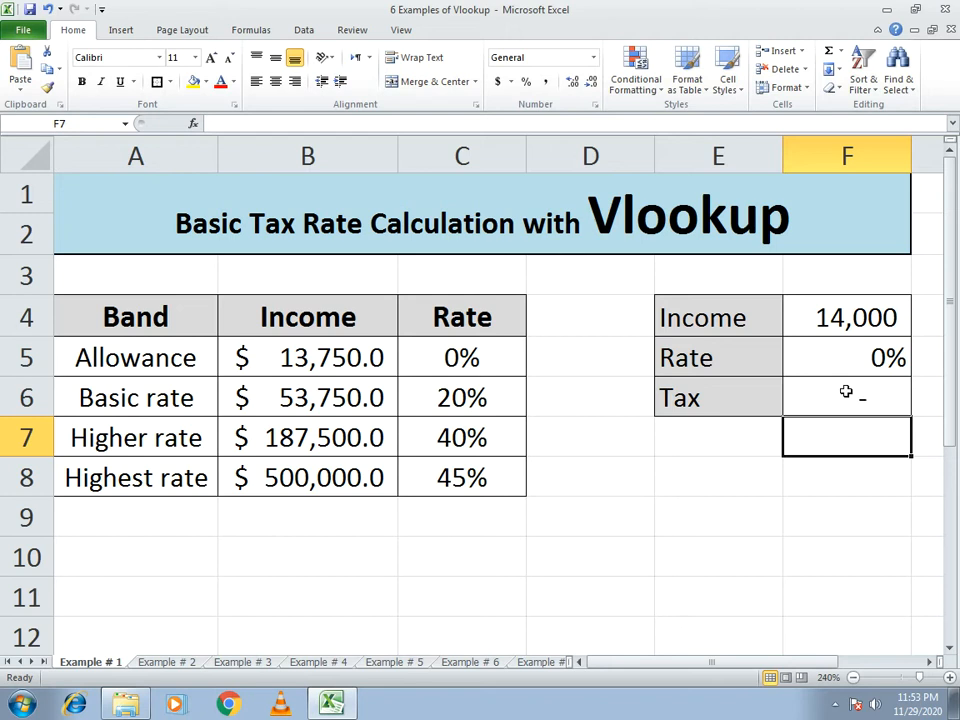
# Step: Set the income in cell F4 to 80,000 to test another tax band
pyautogui.click(845, 317)
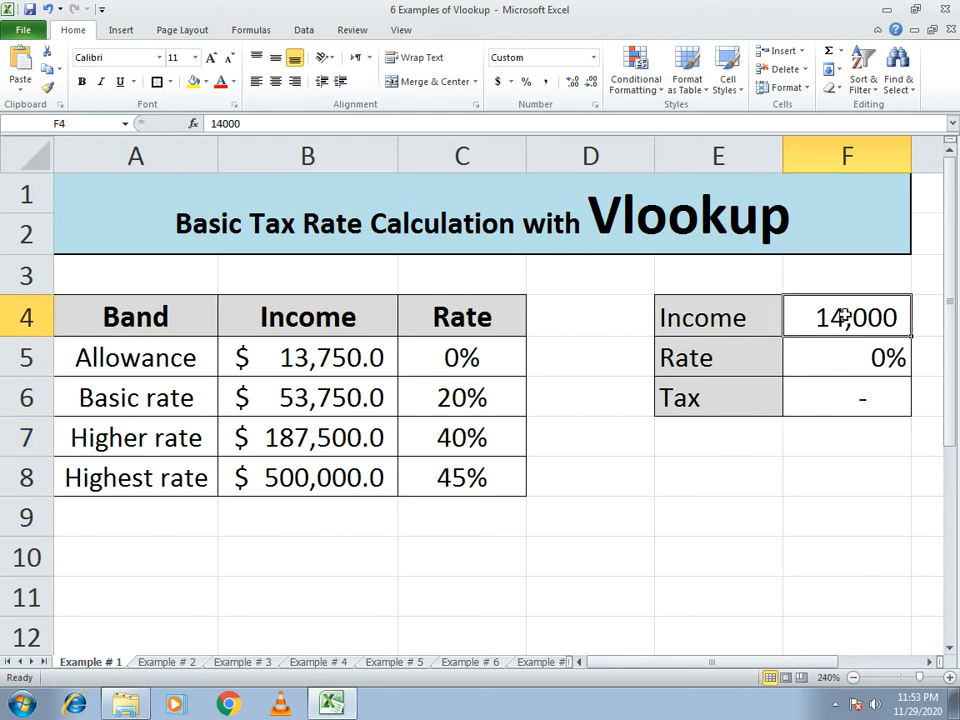
pyautogui.write('80000')
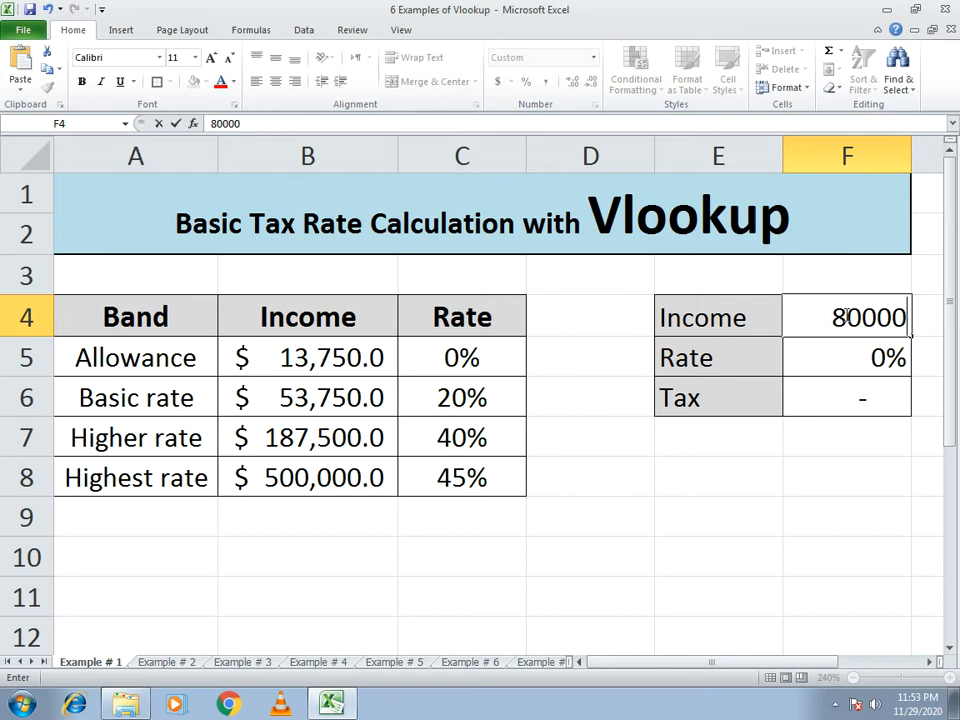
pyautogui.press('Return')
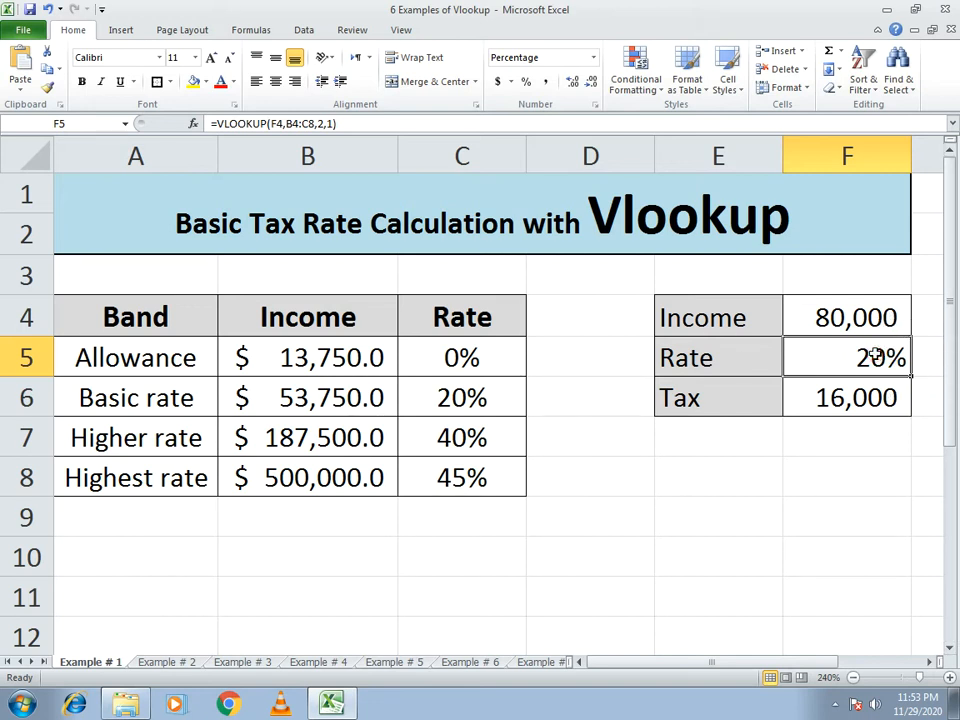
# Step: Set the income in cell F4 to 201,000, leaving the Rate formula in F5 intact
pyautogui.write('201')
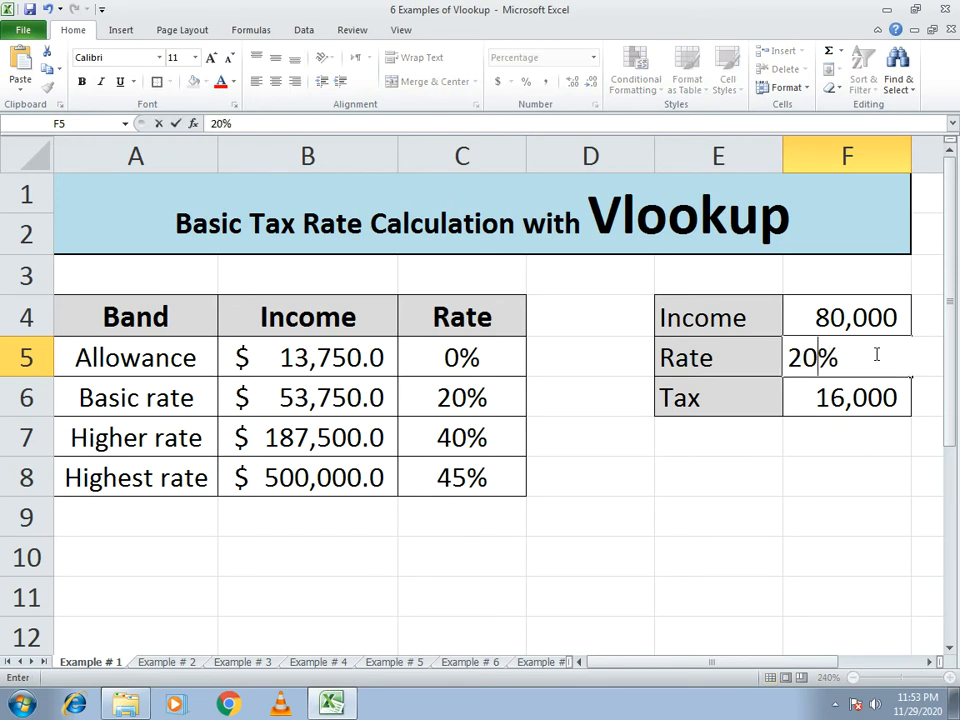
pyautogui.press('Escape')
pyautogui.press('Up')
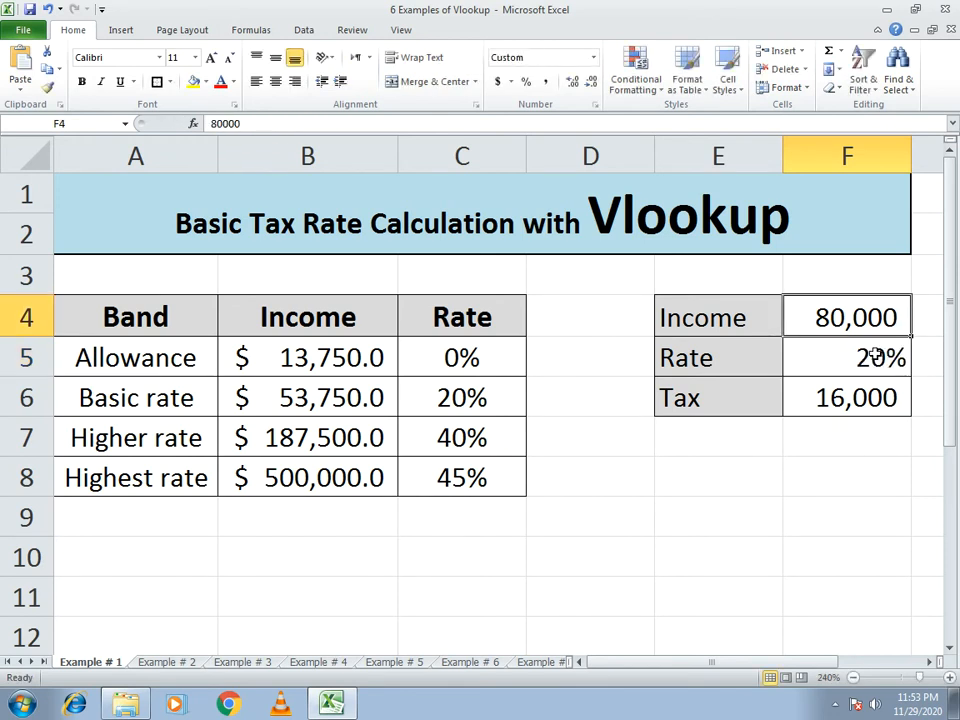
pyautogui.write('201,')
pyautogui.write('000')
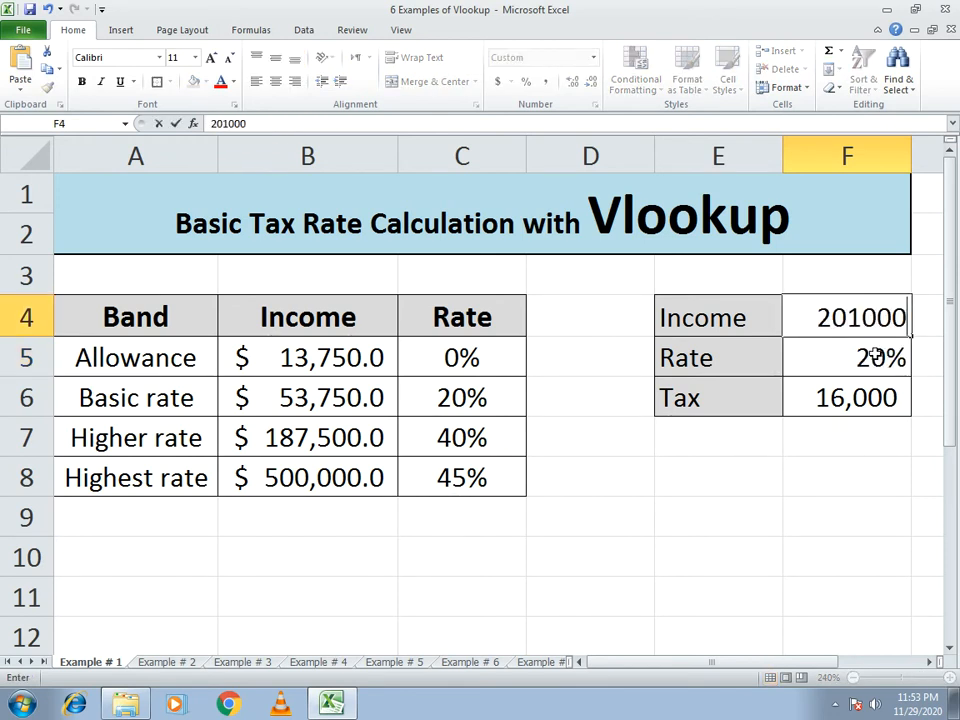
pyautogui.press('Return')
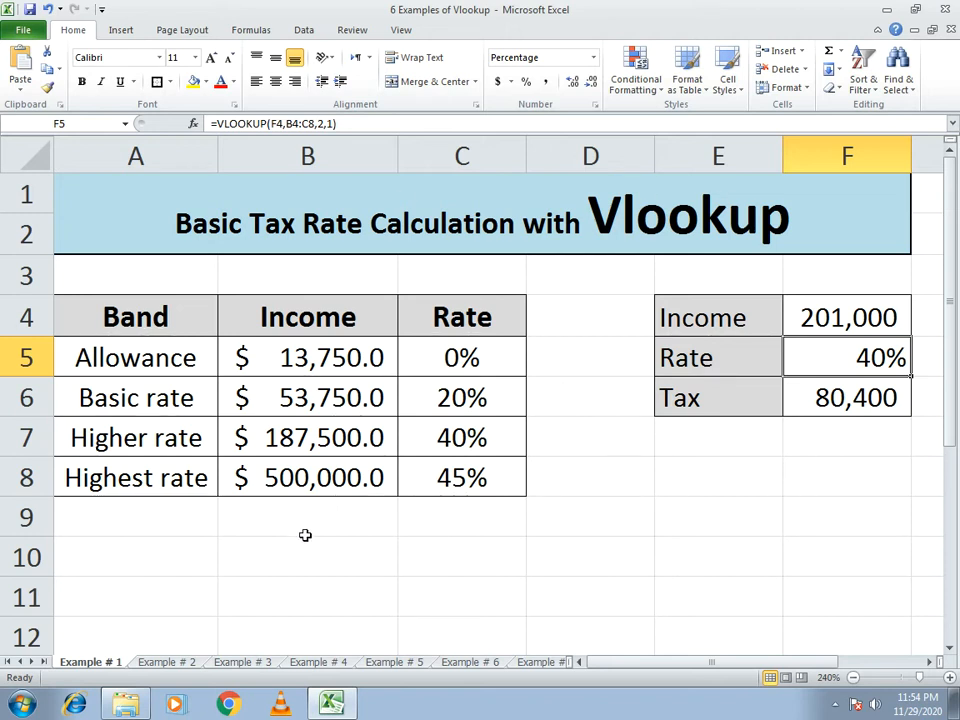
# Step: On the Example # 2 sheet, look up the grade in cell C5 with the approximate-match formula =VLOOKUP(B5,B7:C12,2,1)
pyautogui.click(170, 662)
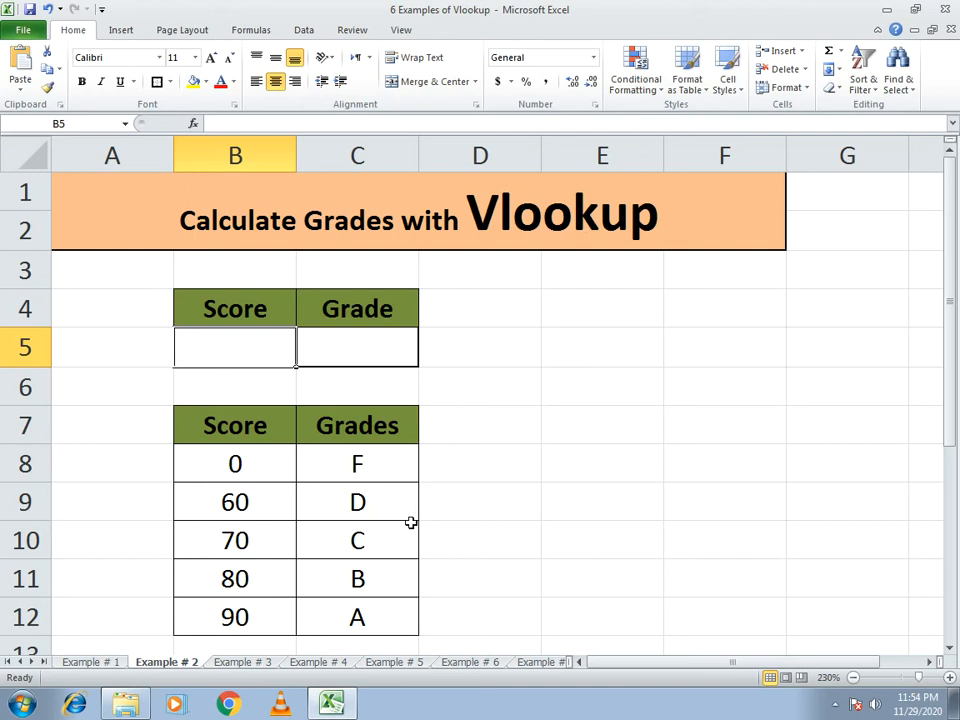
pyautogui.click(370, 354)
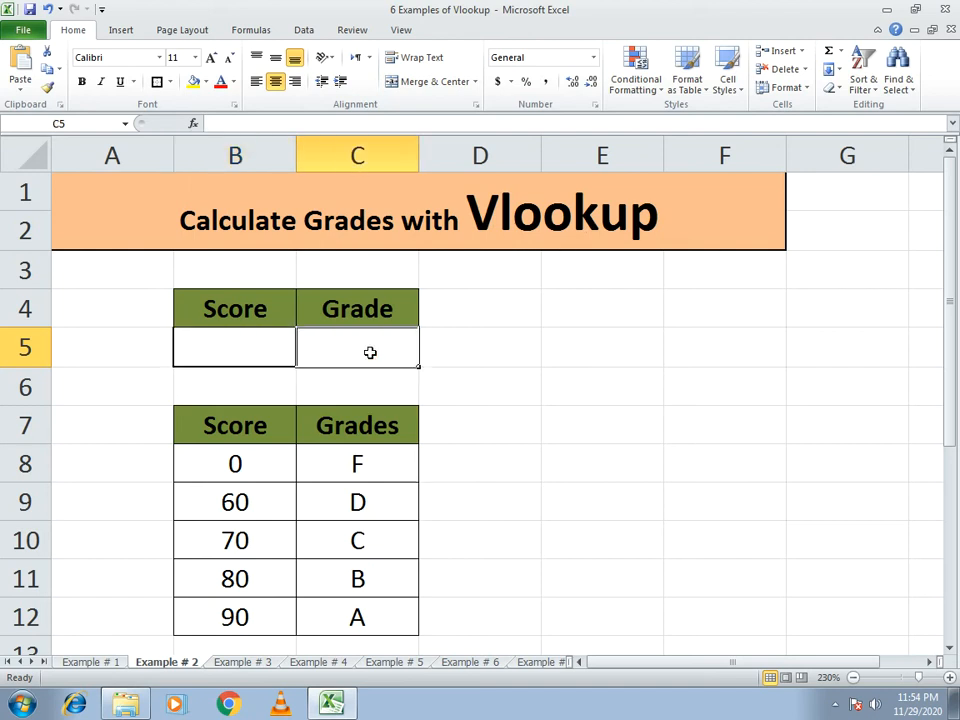
pyautogui.write('=vl')
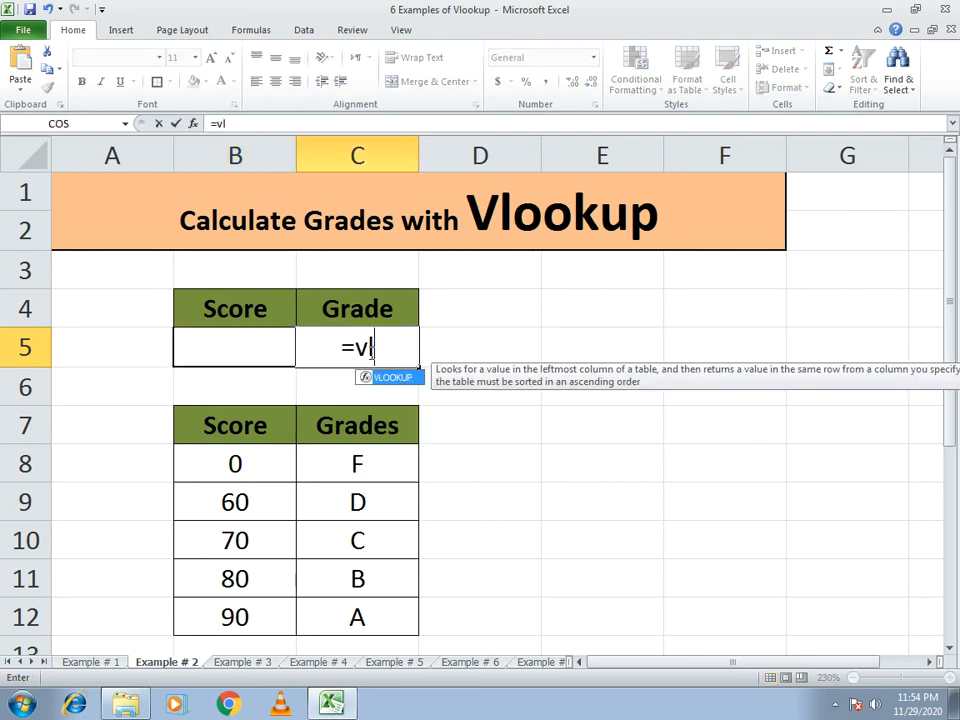
pyautogui.write('ookup')
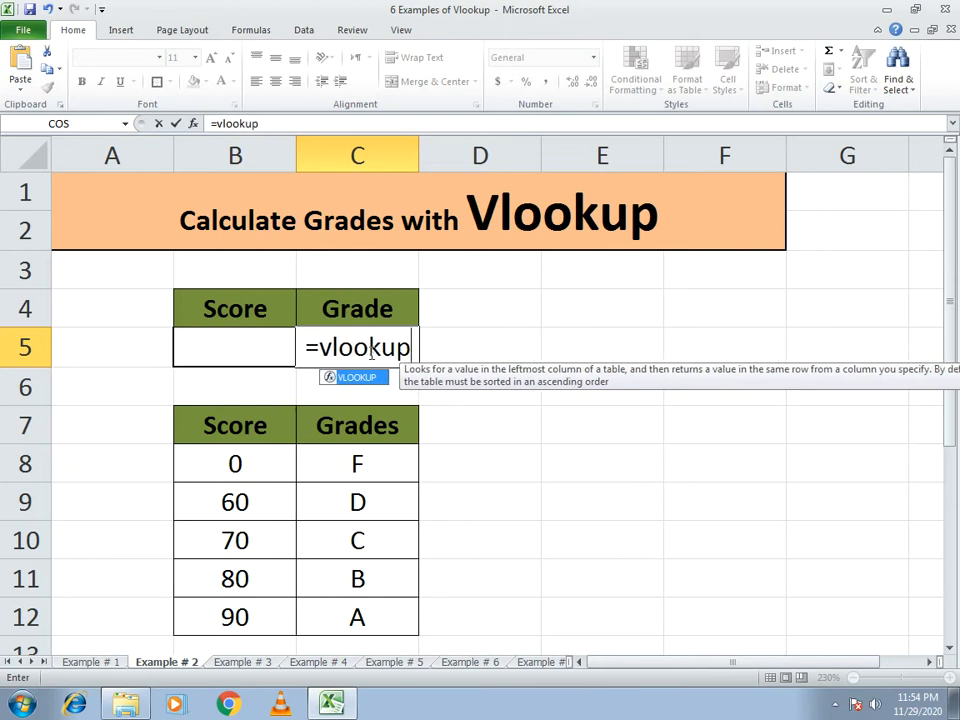
pyautogui.write('(')
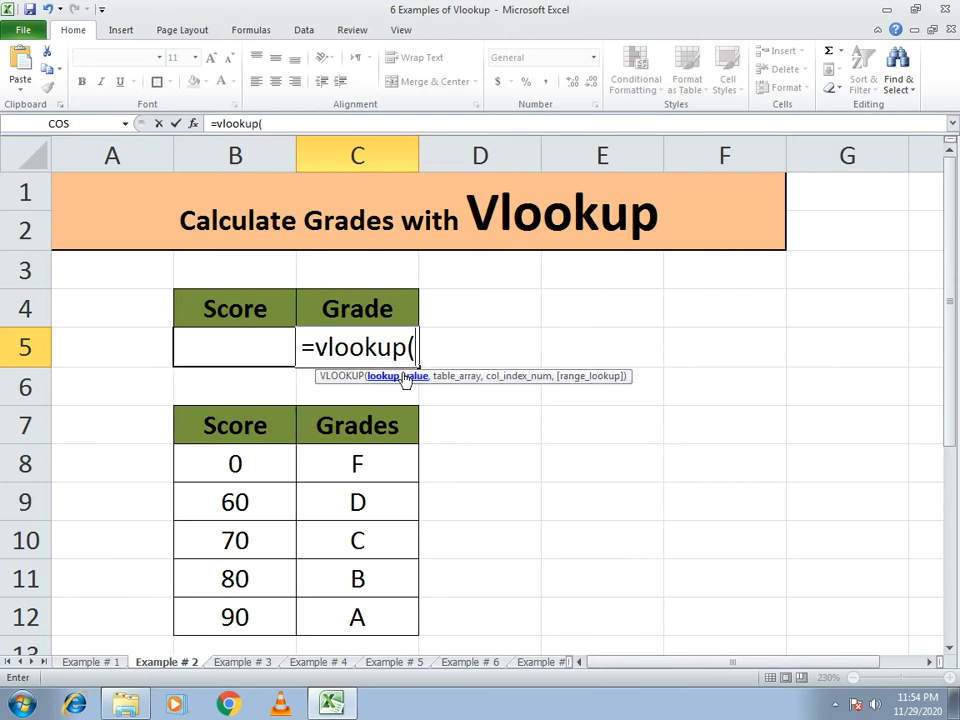
pyautogui.click(222, 350)
pyautogui.write(',')
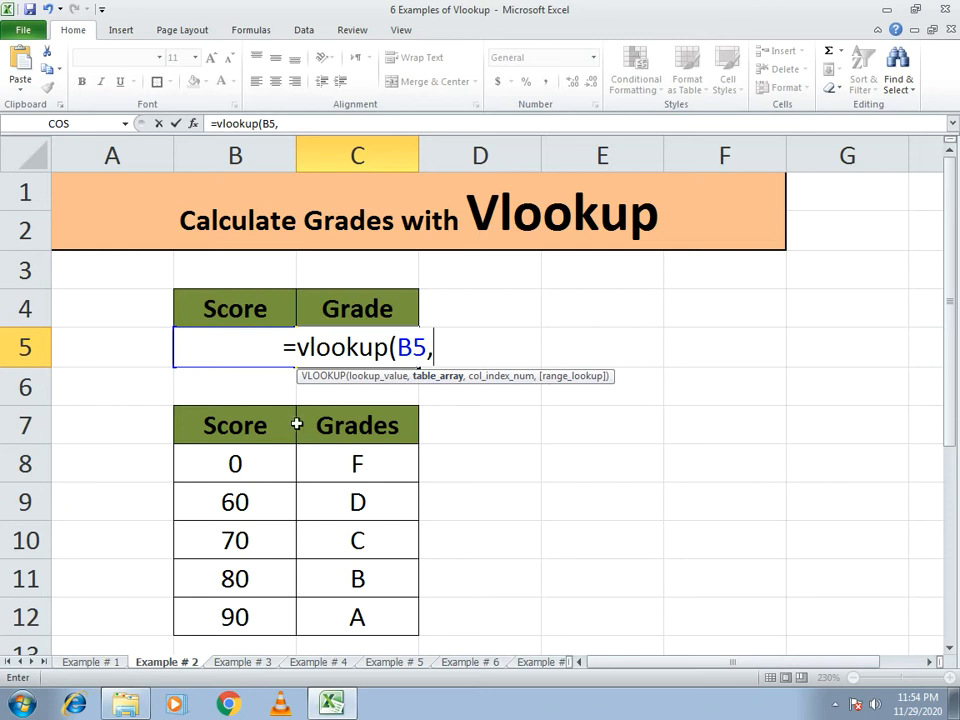
pyautogui.moveTo(229, 427); pyautogui.dragTo(388, 613)
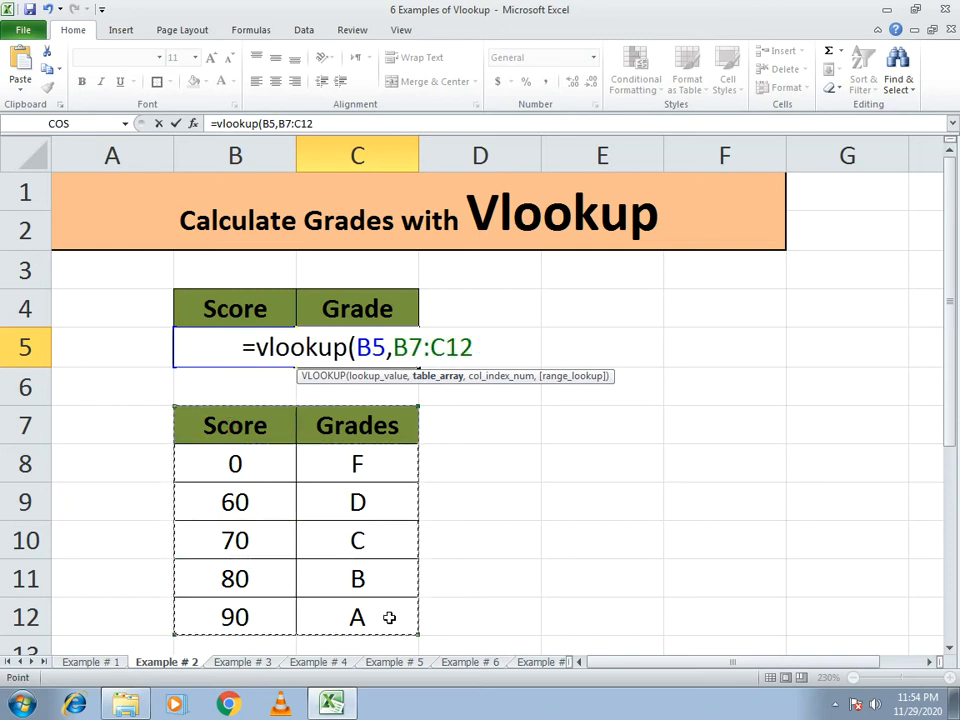
pyautogui.write(',')
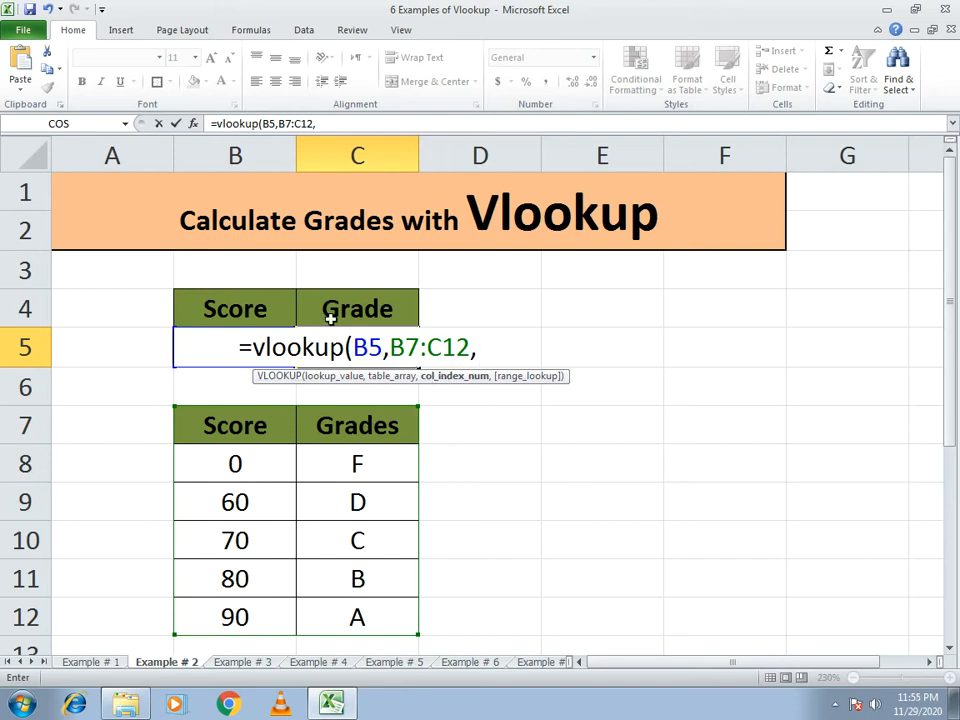
pyautogui.write('2')
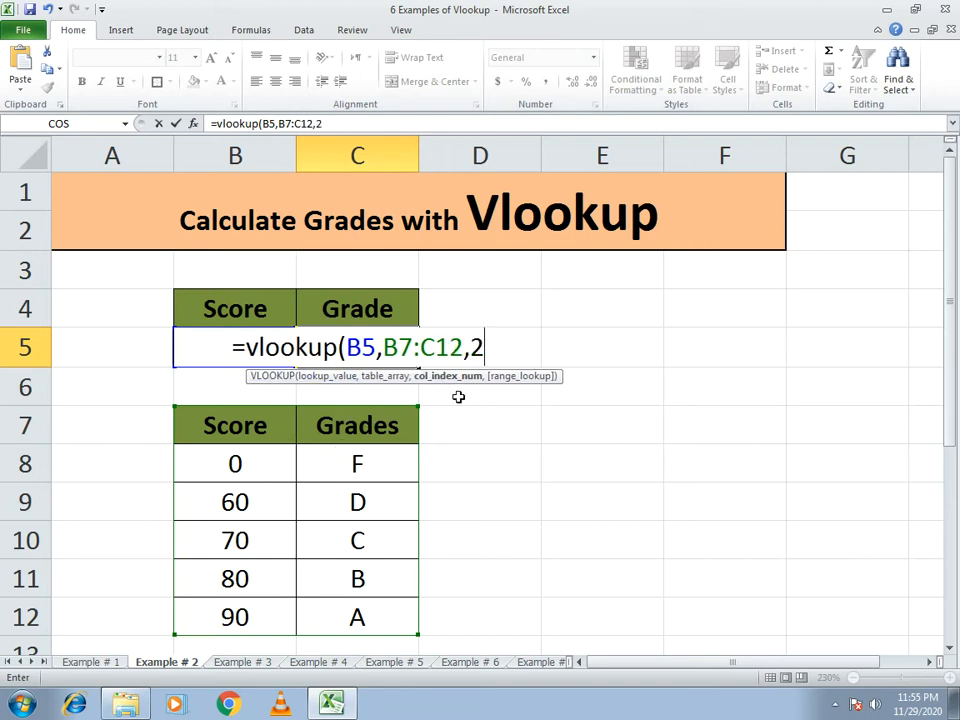
pyautogui.write(',')
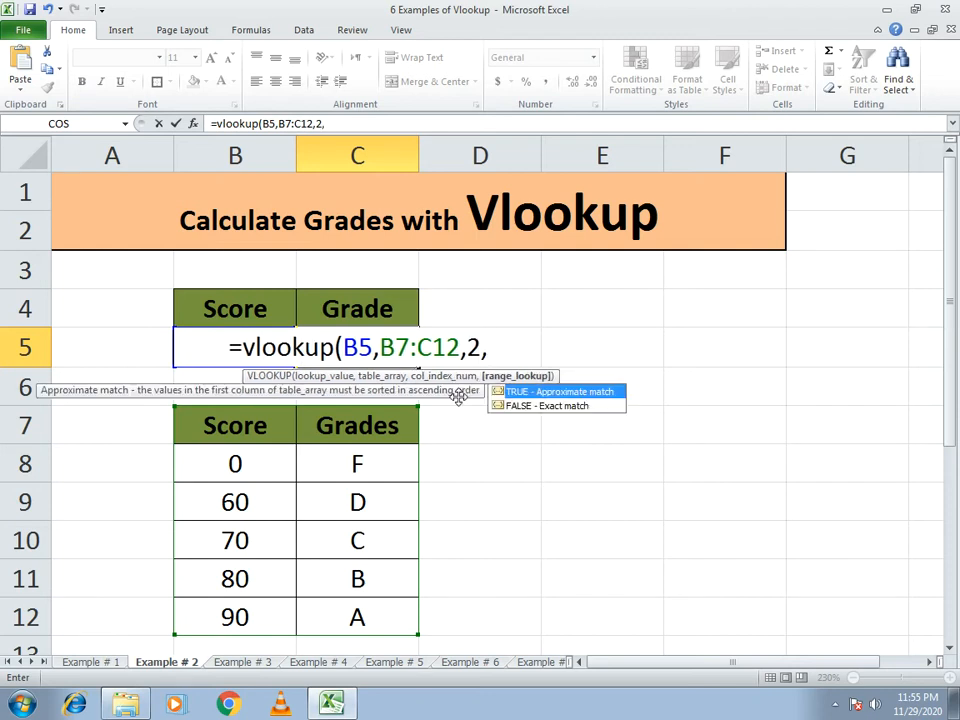
pyautogui.write('1)')
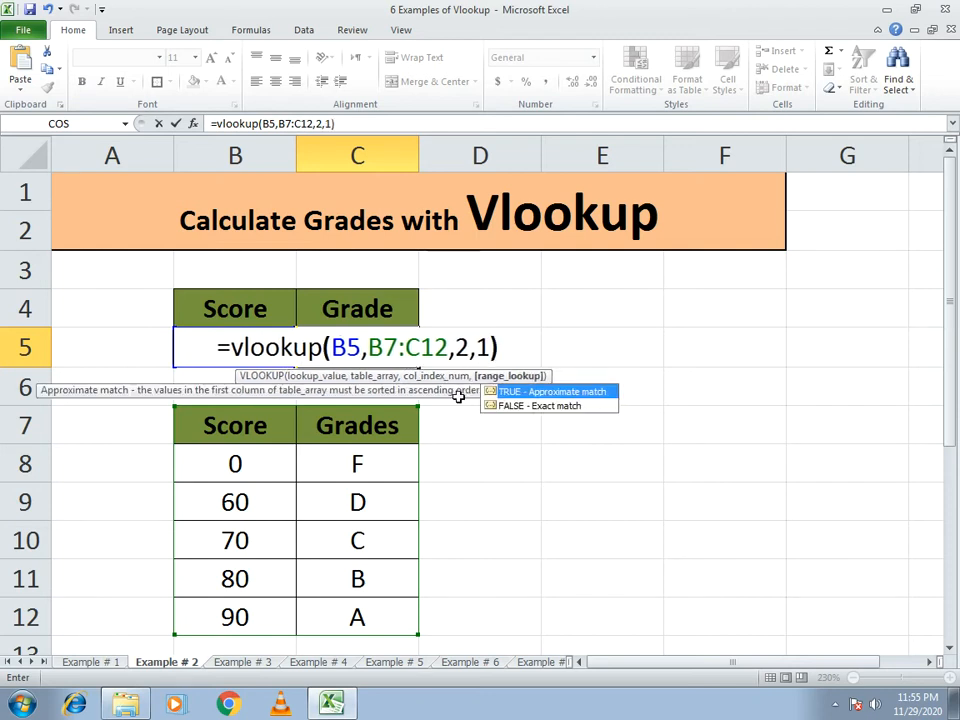
pyautogui.press('Return')
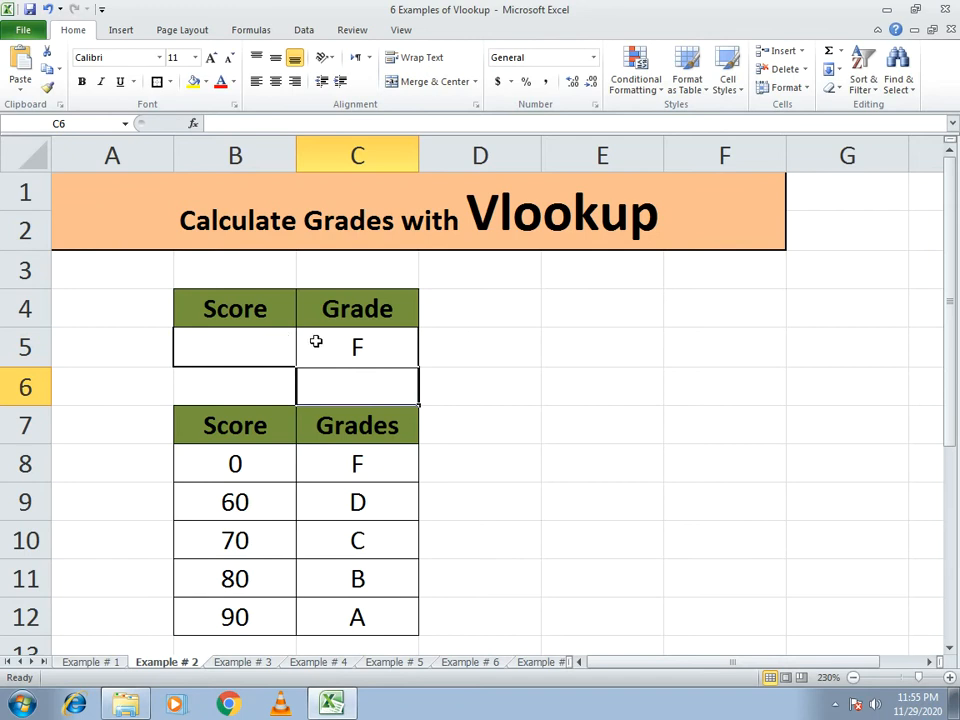
# Step: Enter a score of 60 in cell B5 to test the grade lookup
pyautogui.click(229, 346)
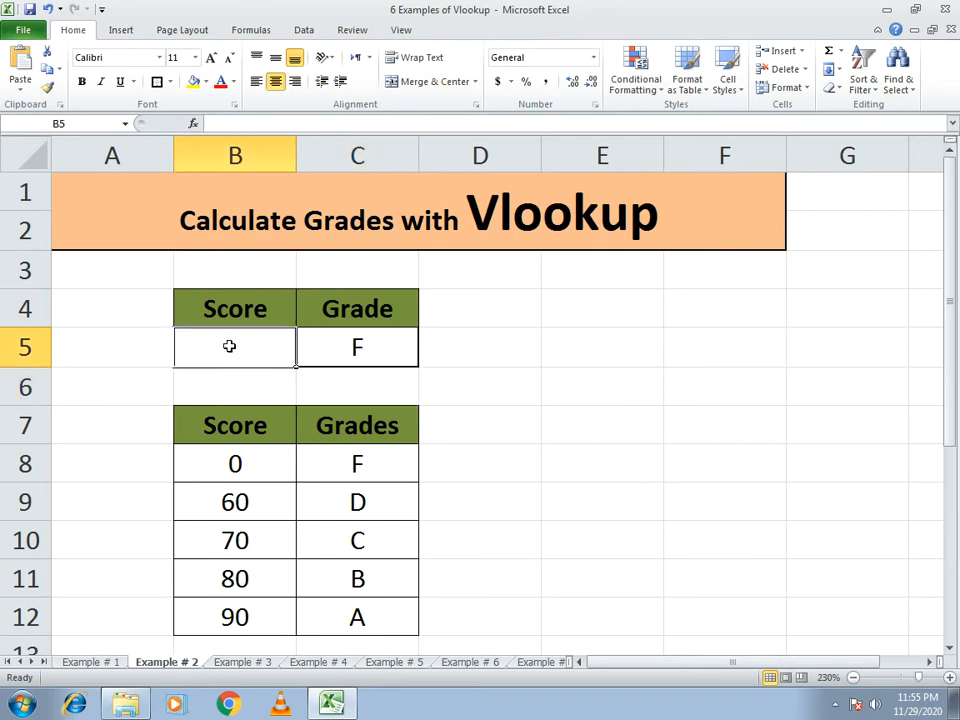
pyautogui.write('60')
pyautogui.press('Return')
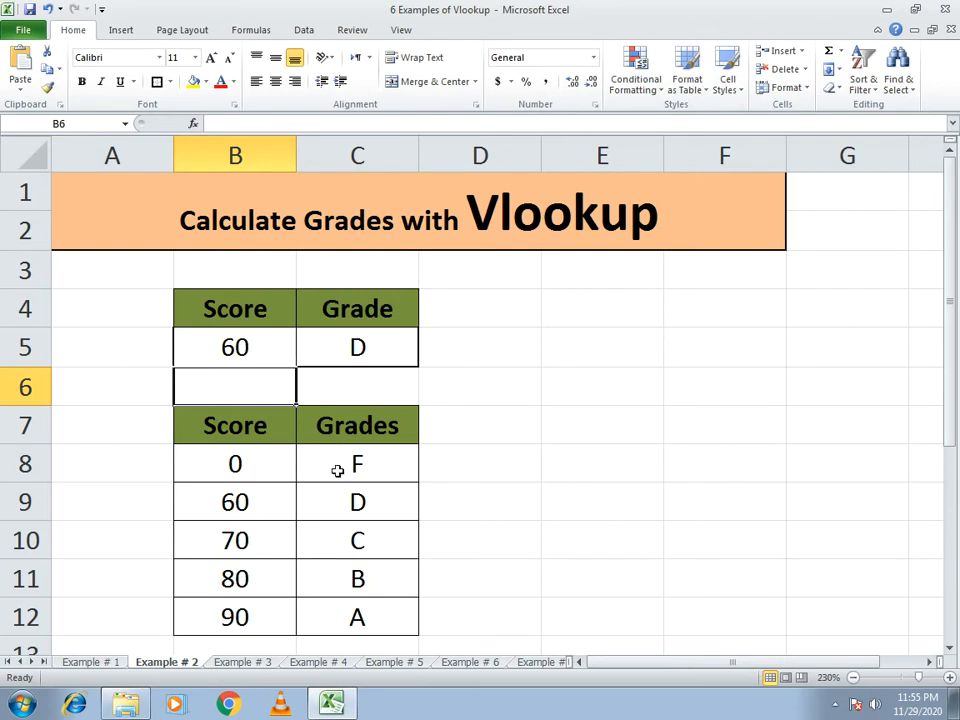
# Step: Set the score in cell B5 to 75 to test a value between two grade thresholds
pyautogui.click(247, 352)
pyautogui.write('75')
pyautogui.press('Return')
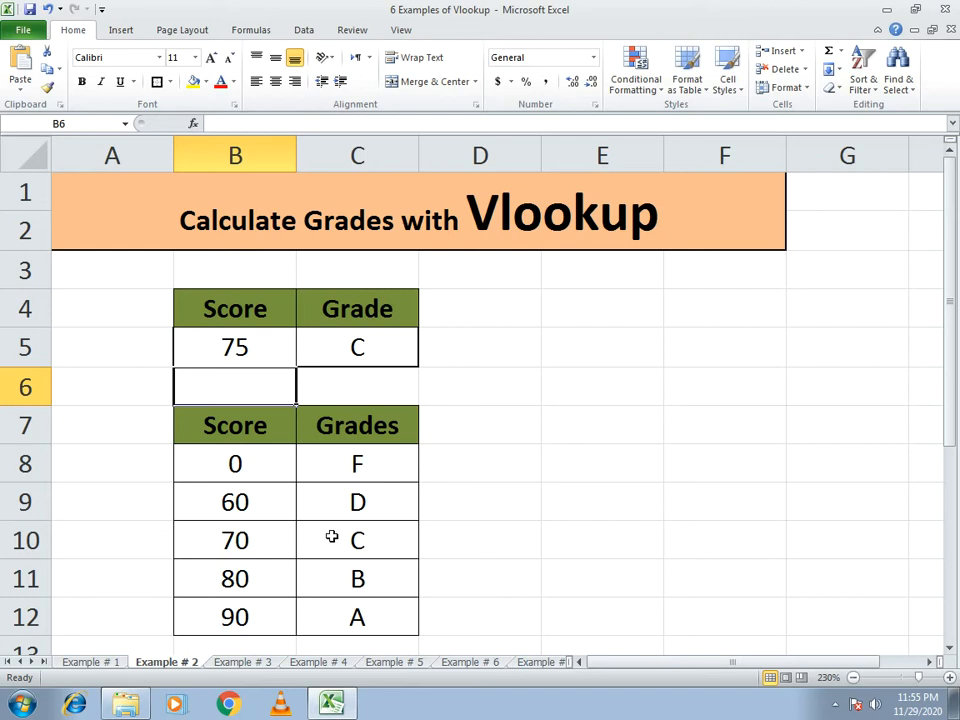
# Step: Set the score in cell B5 to 89 to test the upper end of a grade band
pyautogui.click(262, 344)
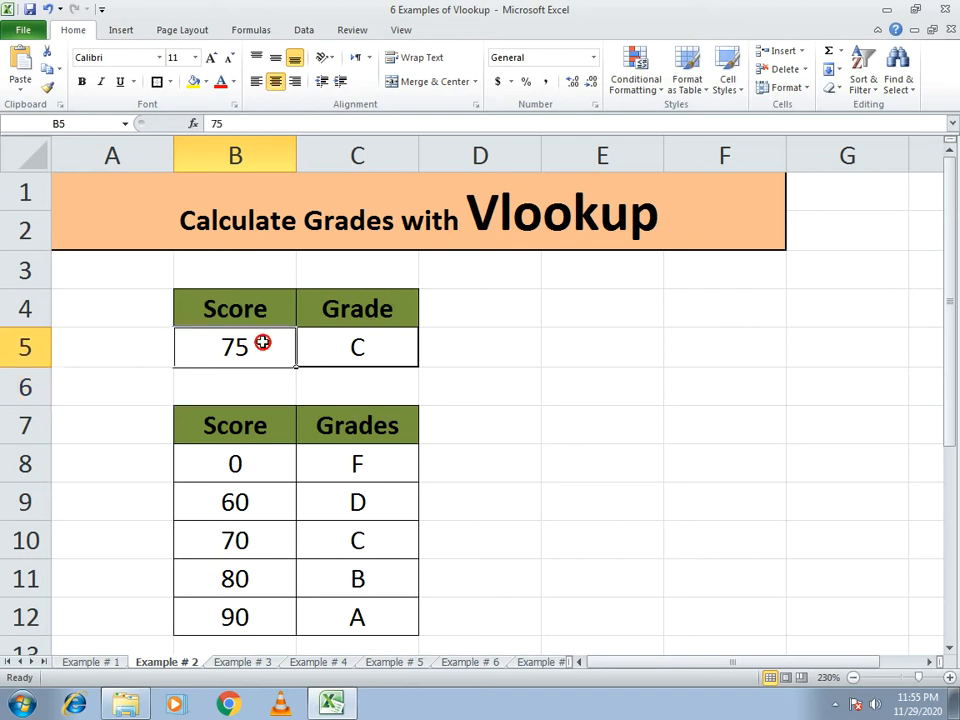
pyautogui.write('81')
pyautogui.press('BackSpace')
pyautogui.write('9')
pyautogui.press('Return')
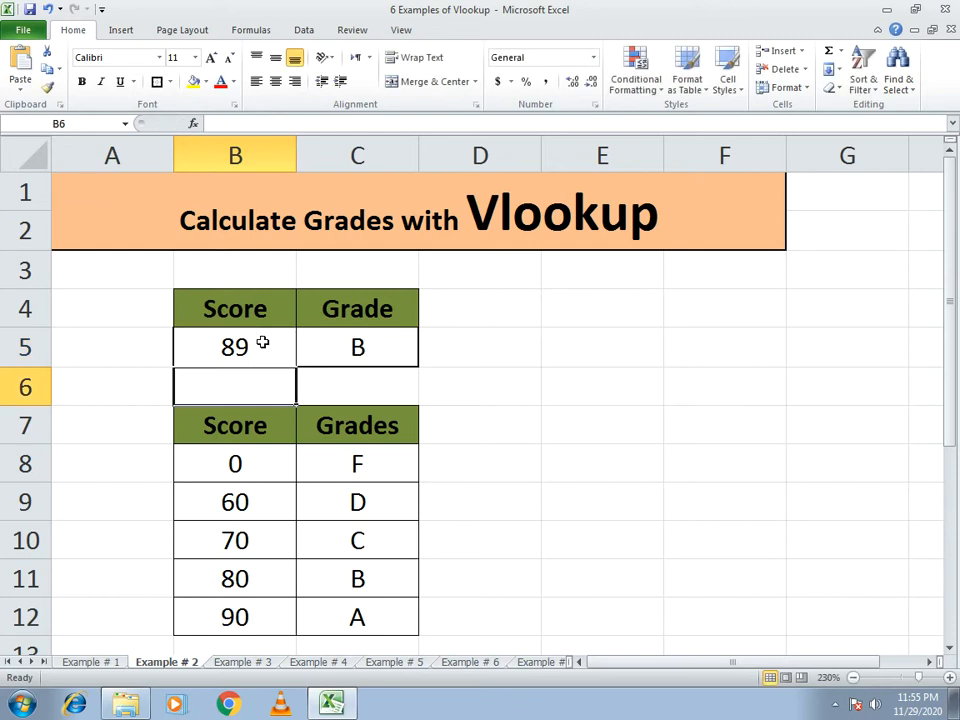
# Step: Set the score in cell B5 to 95 to test the highest grade band
pyautogui.click(228, 346)
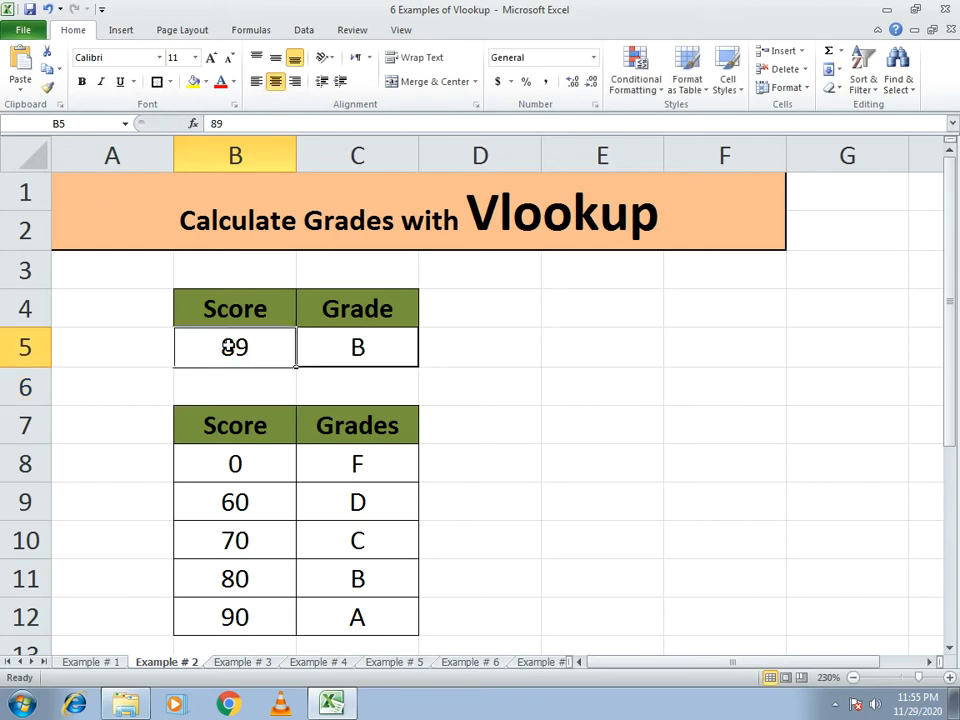
pyautogui.write('95')
pyautogui.press('Return')
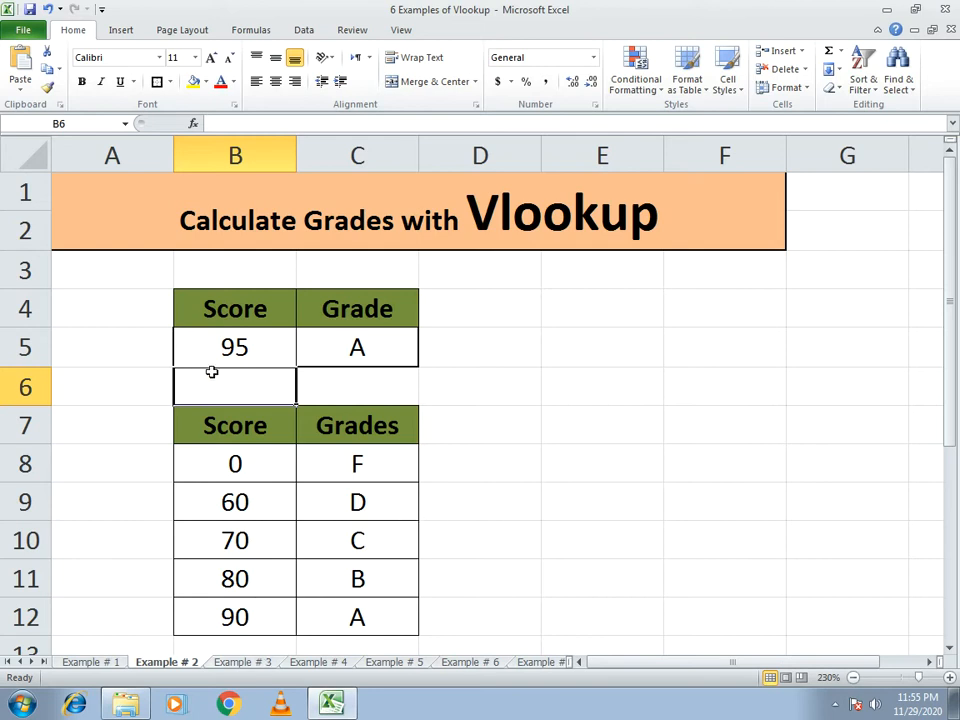
# Step: Open the Example # 3 worksheet on calculating shipping cost and clear the existing range selection
pyautogui.click(241, 663)
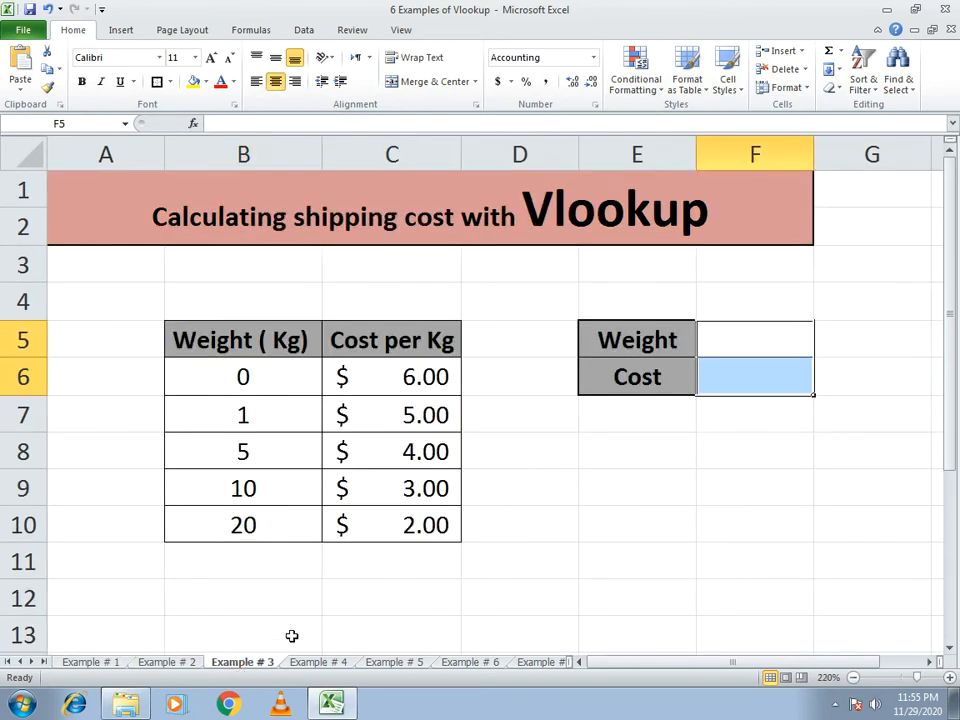
pyautogui.click(537, 597)
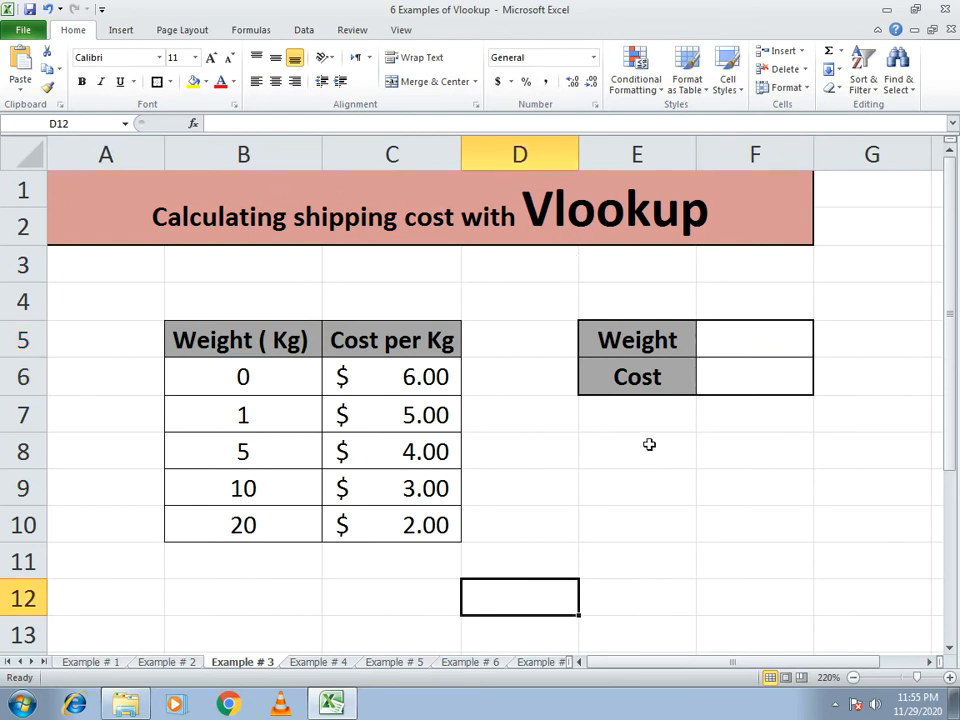
pyautogui.click(593, 449)
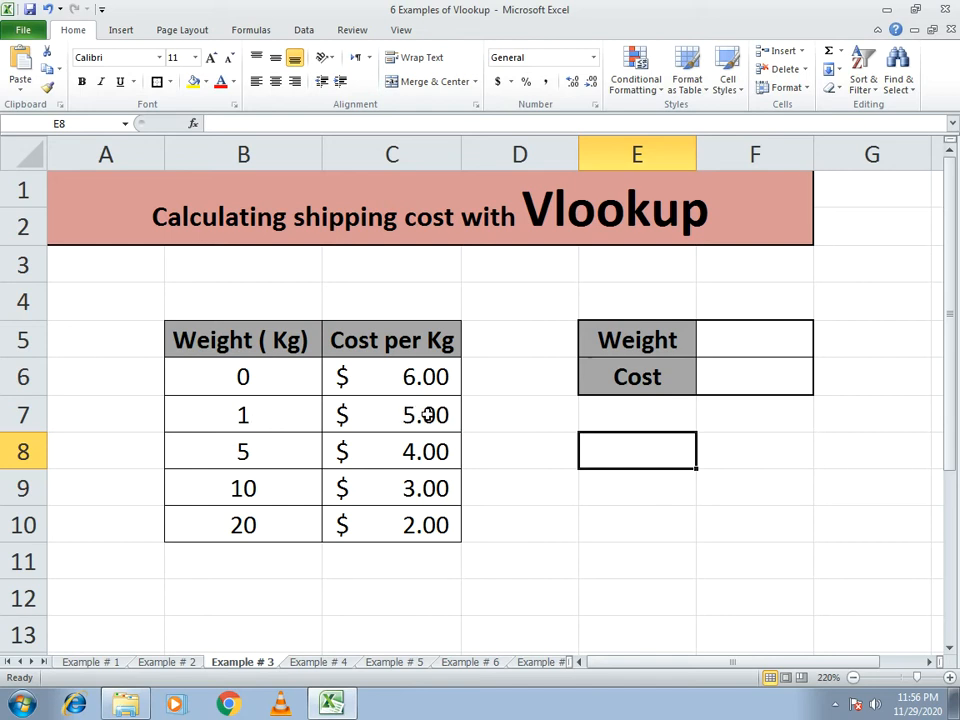
# Step: Calculate the shipping cost in cell F6 from the cost per kg times the weight with =VLOOKUP(F5,B5:C10,2,1)*F5
pyautogui.click(716, 384)
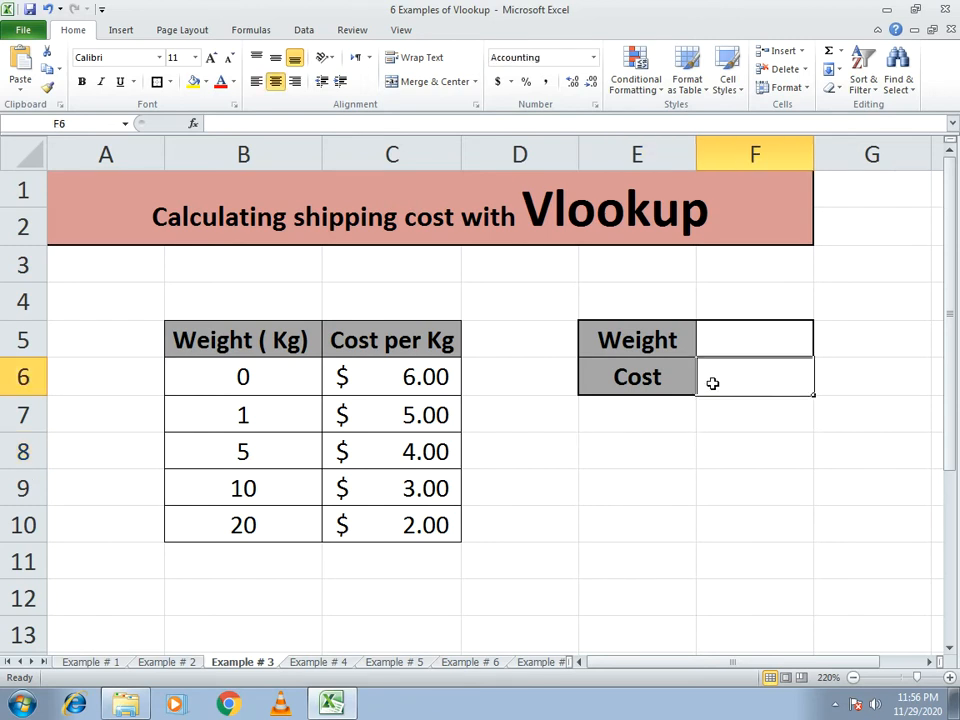
pyautogui.write('=vlookup')
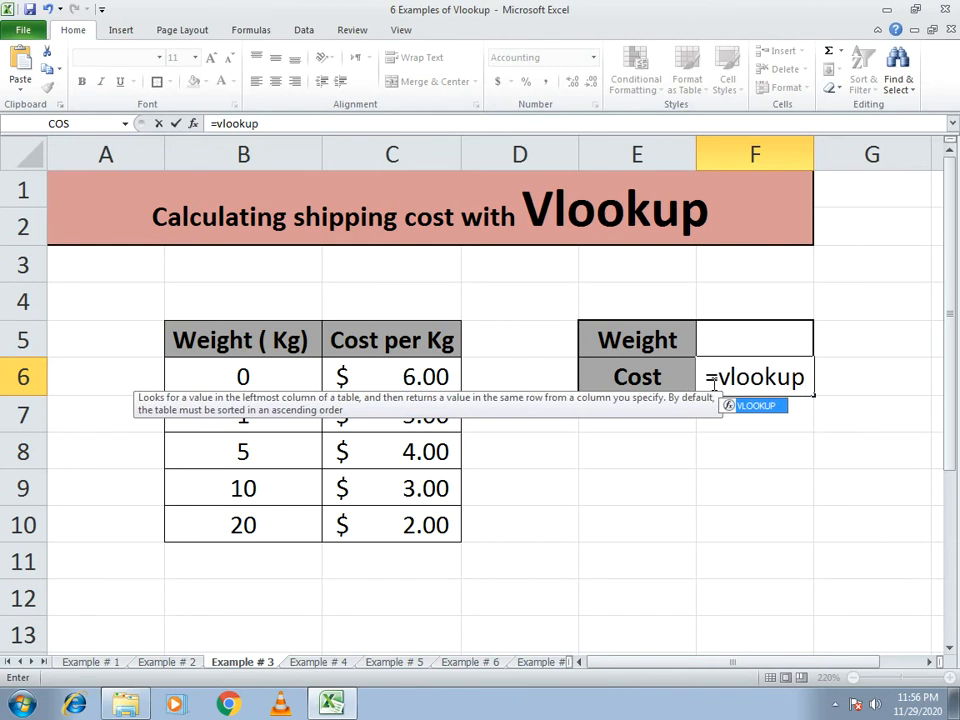
pyautogui.write('(')
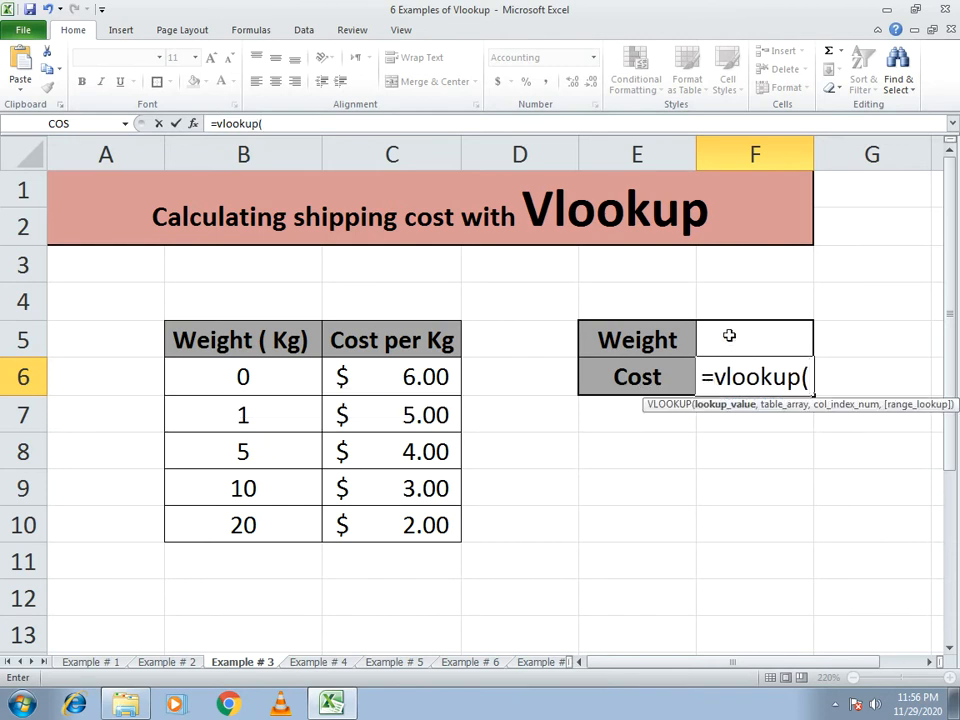
pyautogui.click(729, 336)
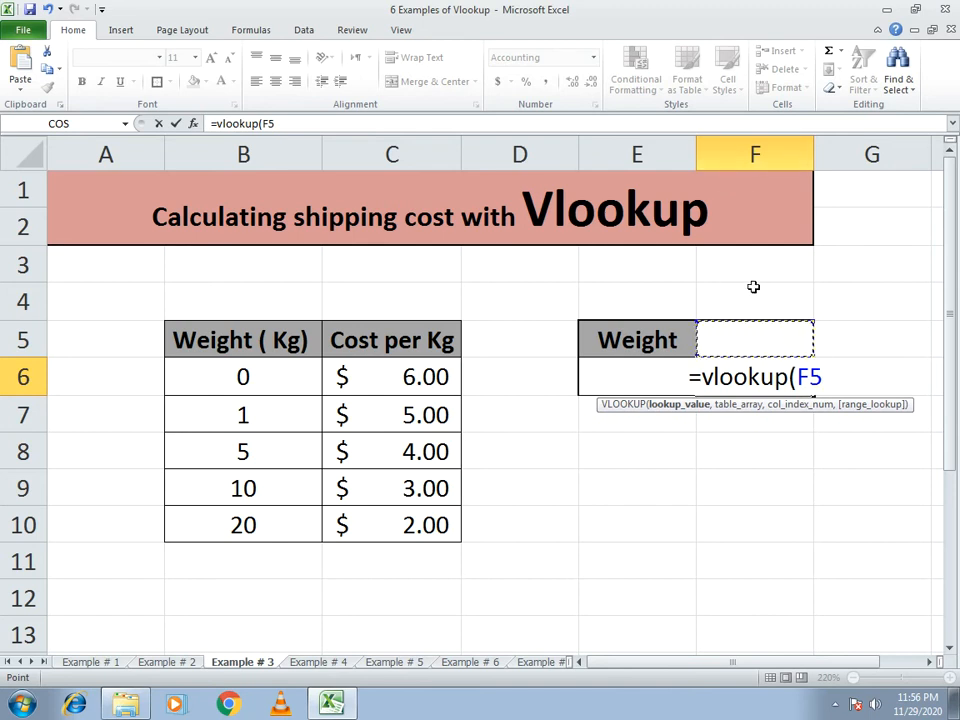
pyautogui.write(',')
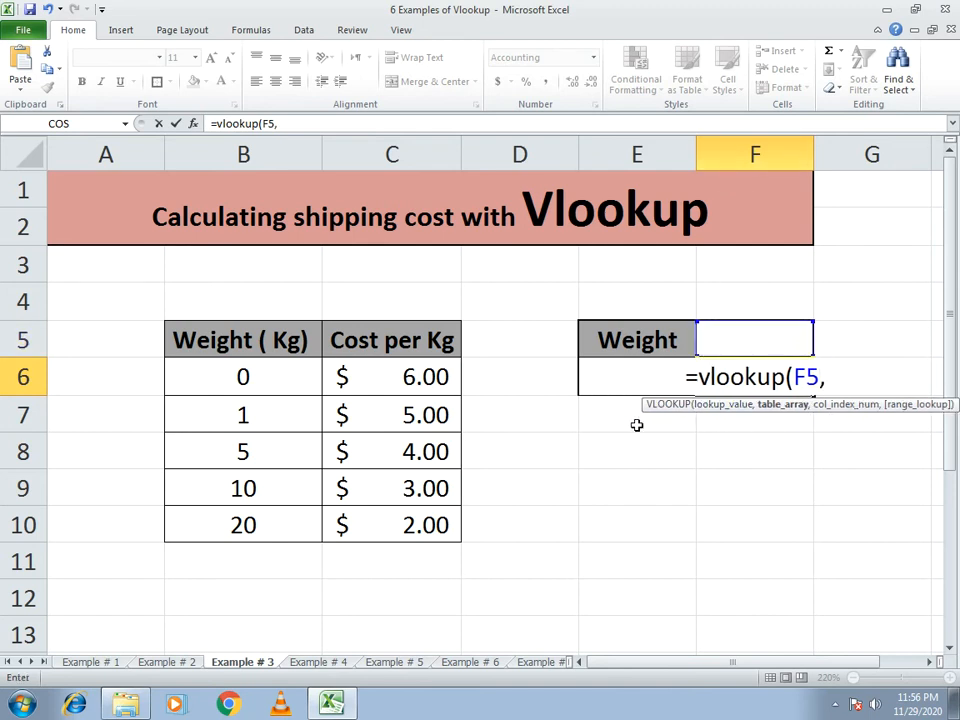
pyautogui.moveTo(272, 338); pyautogui.dragTo(439, 519)
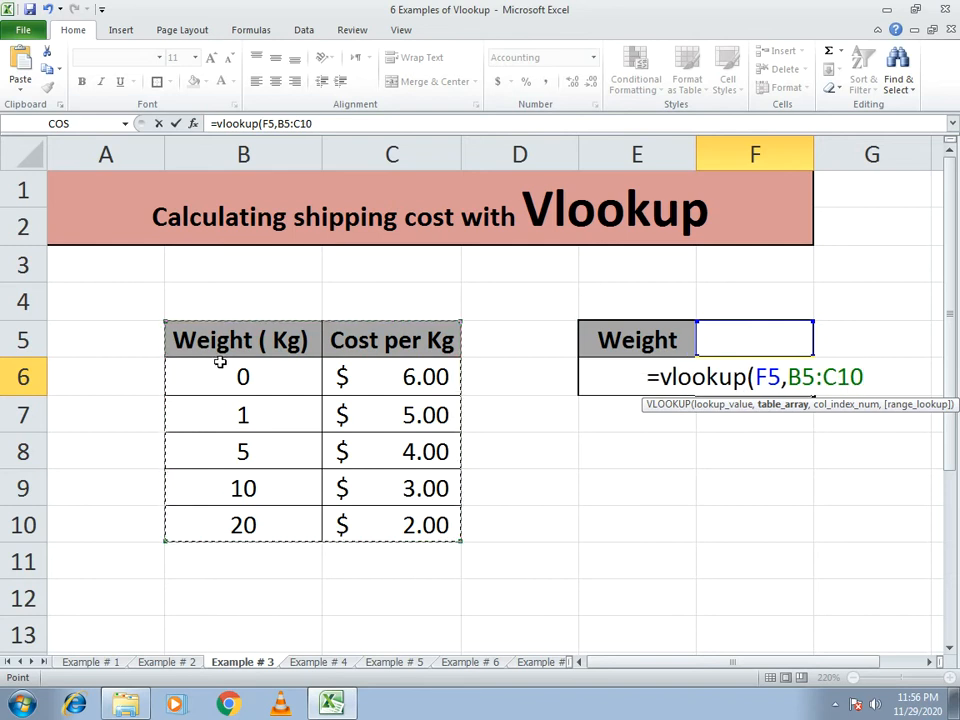
pyautogui.write(',')
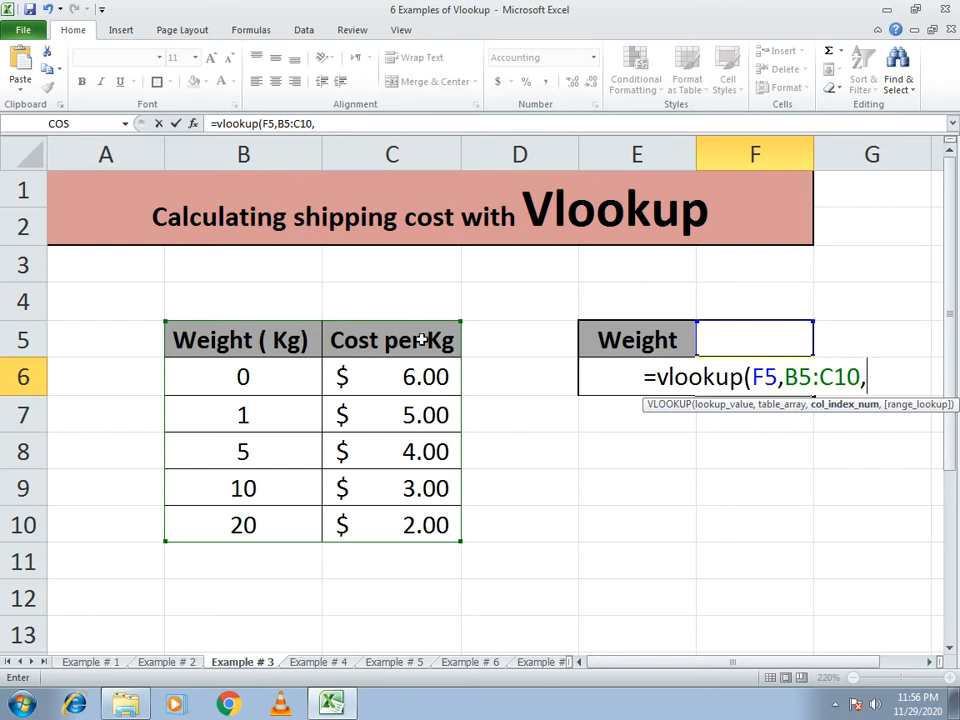
pyautogui.write('2')
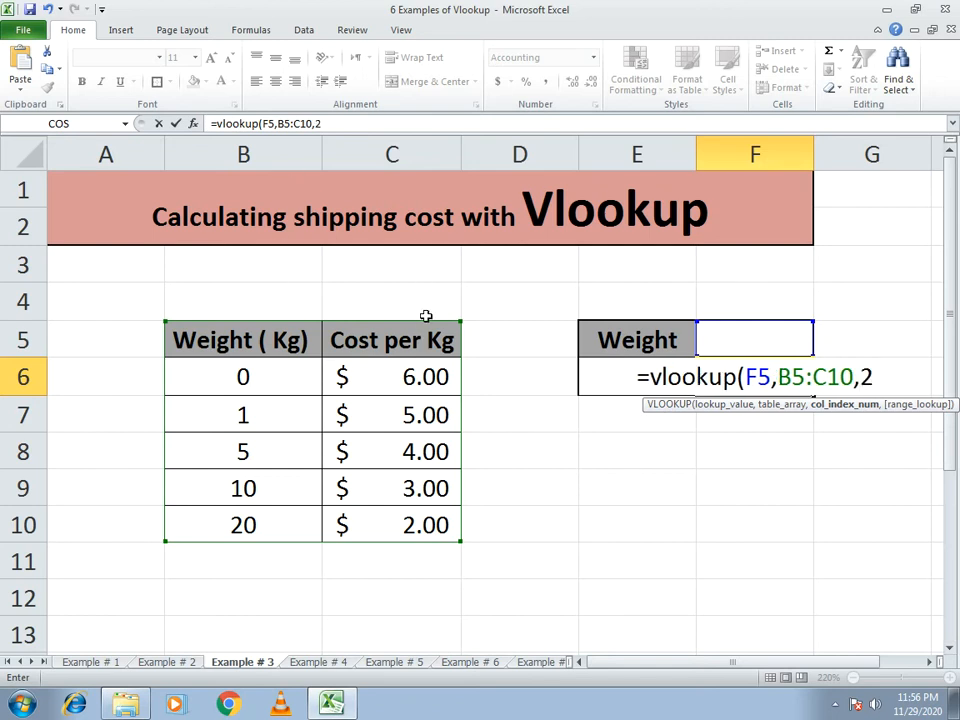
pyautogui.write(',')
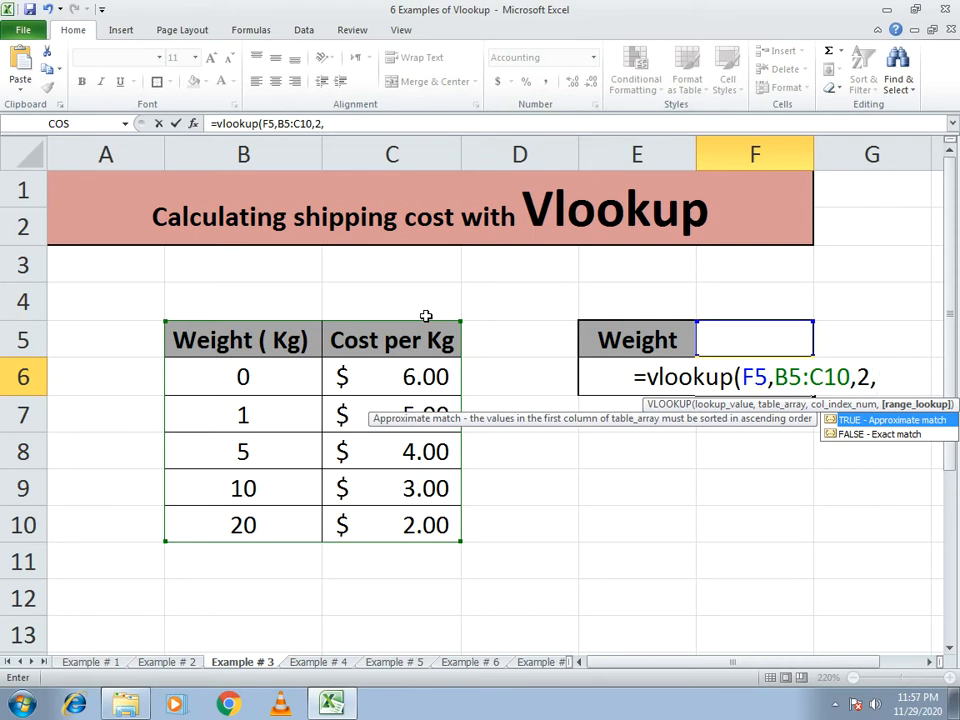
pyautogui.write('1)')
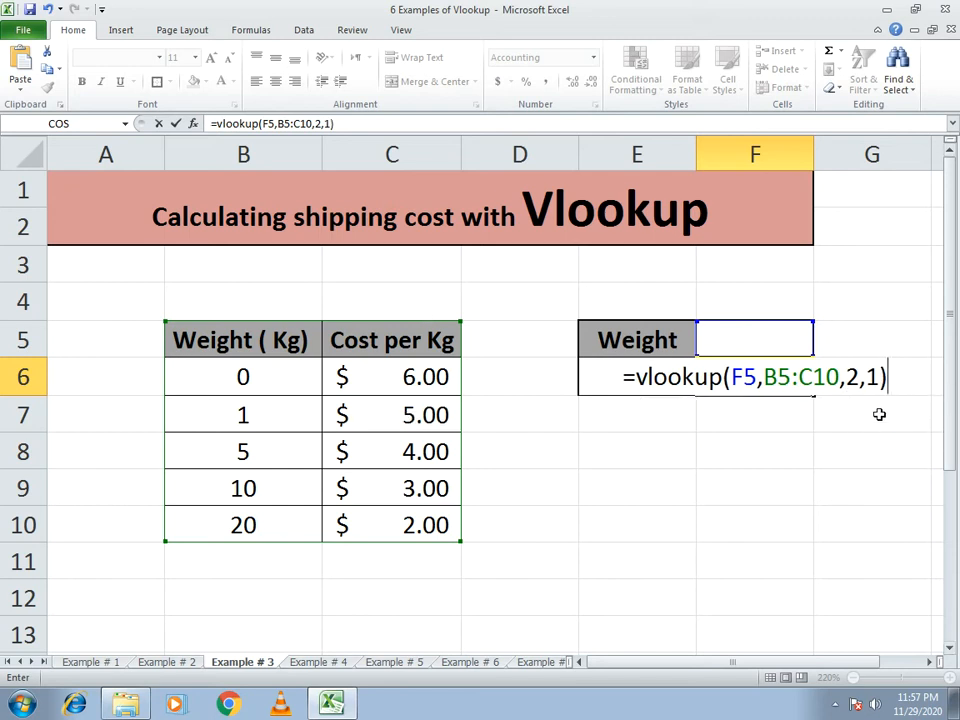
pyautogui.write('*')
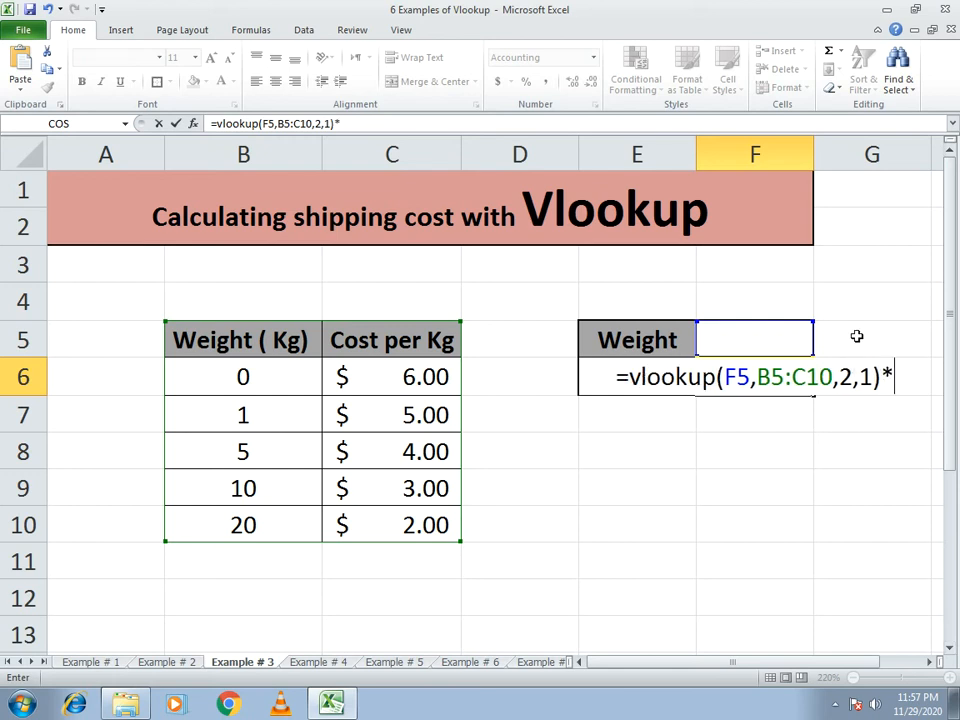
pyautogui.click(736, 342)
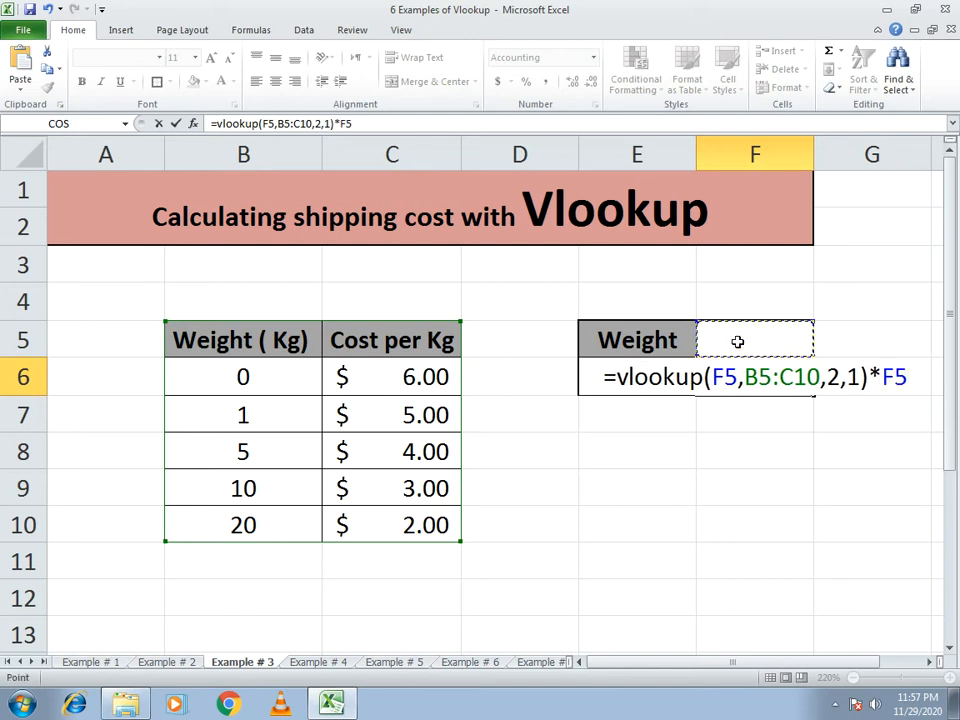
pyautogui.press('Return')
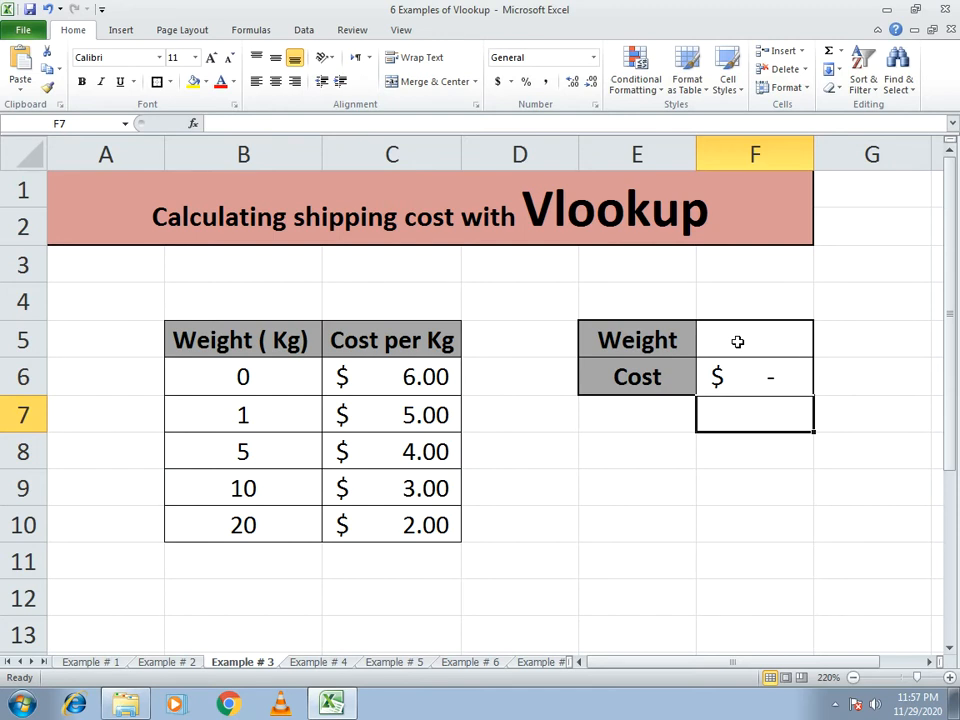
# Step: Test the shipping cost formula by setting the weight in cell F5 to 3 and then to 2.25
pyautogui.click(737, 342)
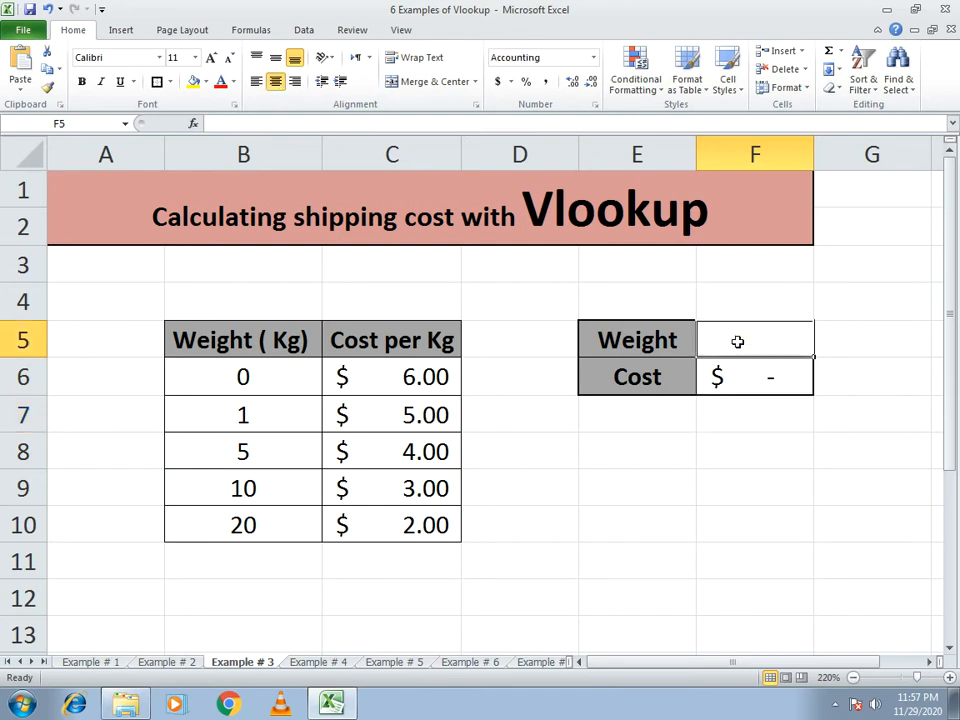
pyautogui.write('3')
pyautogui.press('Return')
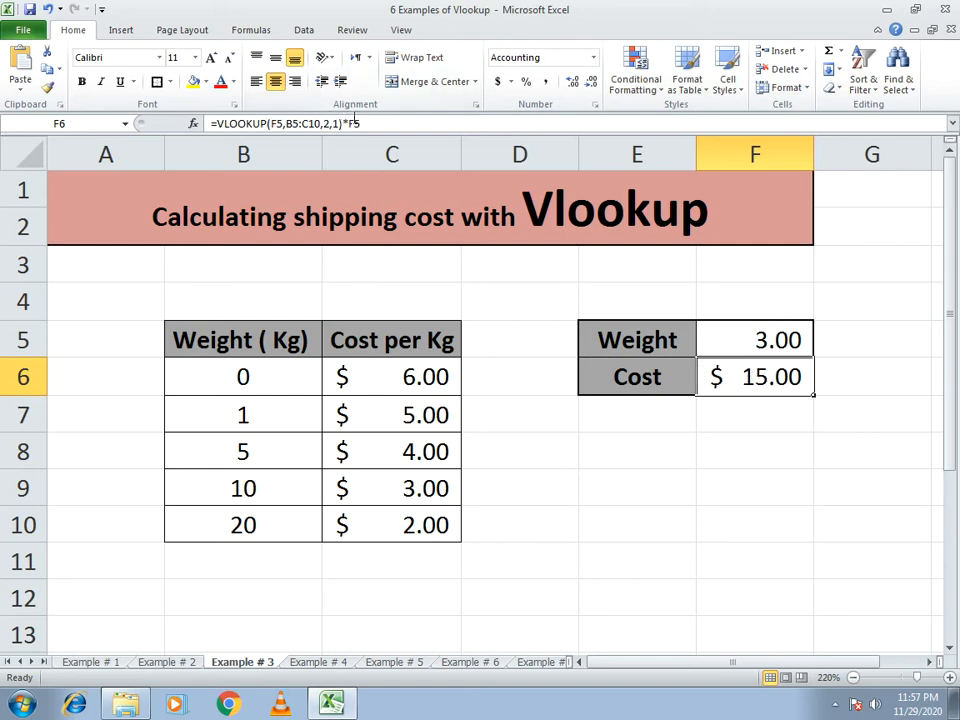
pyautogui.click(785, 340)
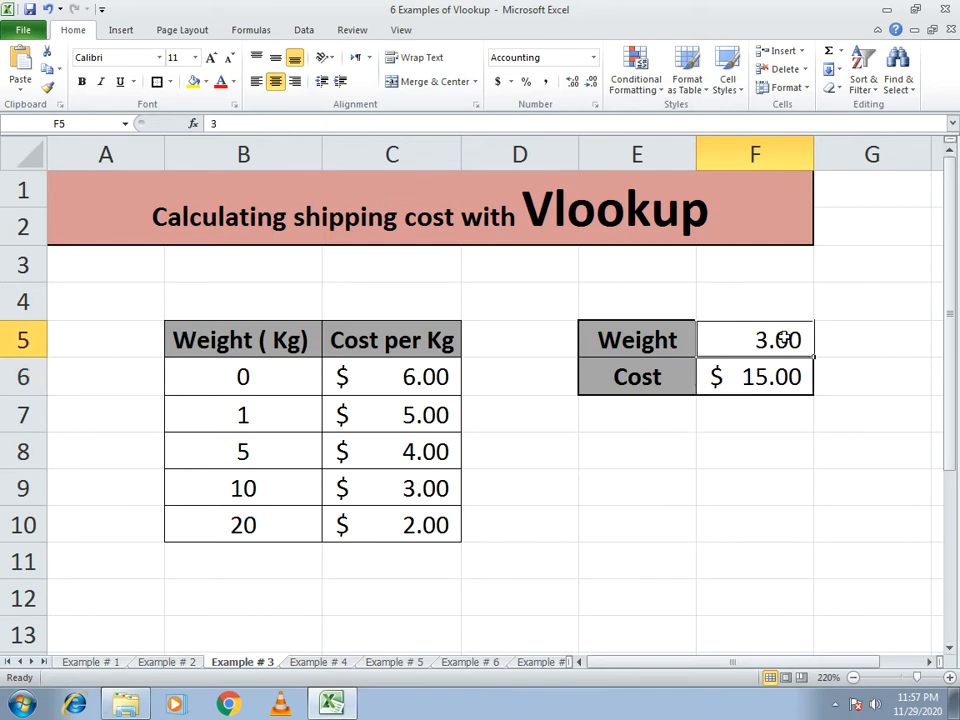
pyautogui.write('2.25')
pyautogui.press('Return')
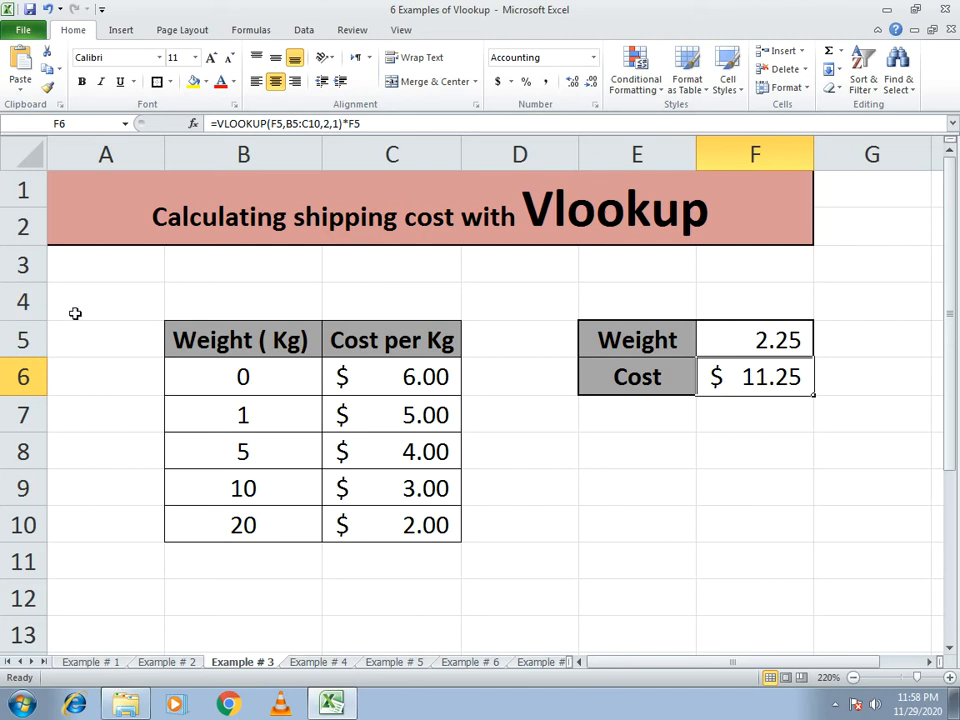
# Step: Open the Example # 4 worksheet and look up the employee's first name in cell B5 with =VLOOKUP(A5,A7:F11,2,0)
pyautogui.click(318, 662)
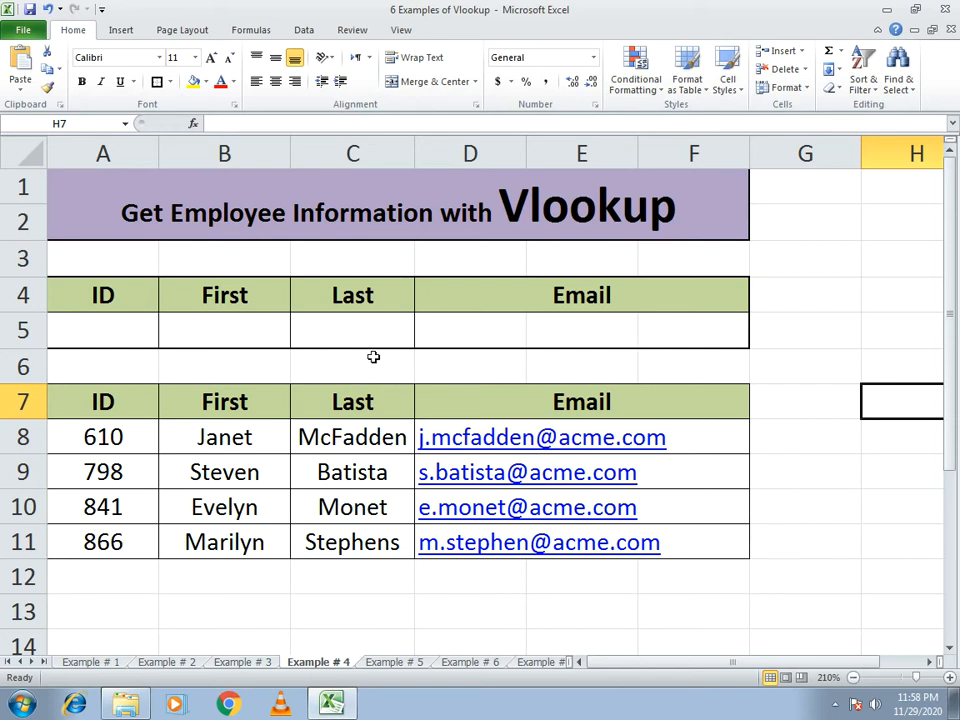
pyautogui.click(174, 331)
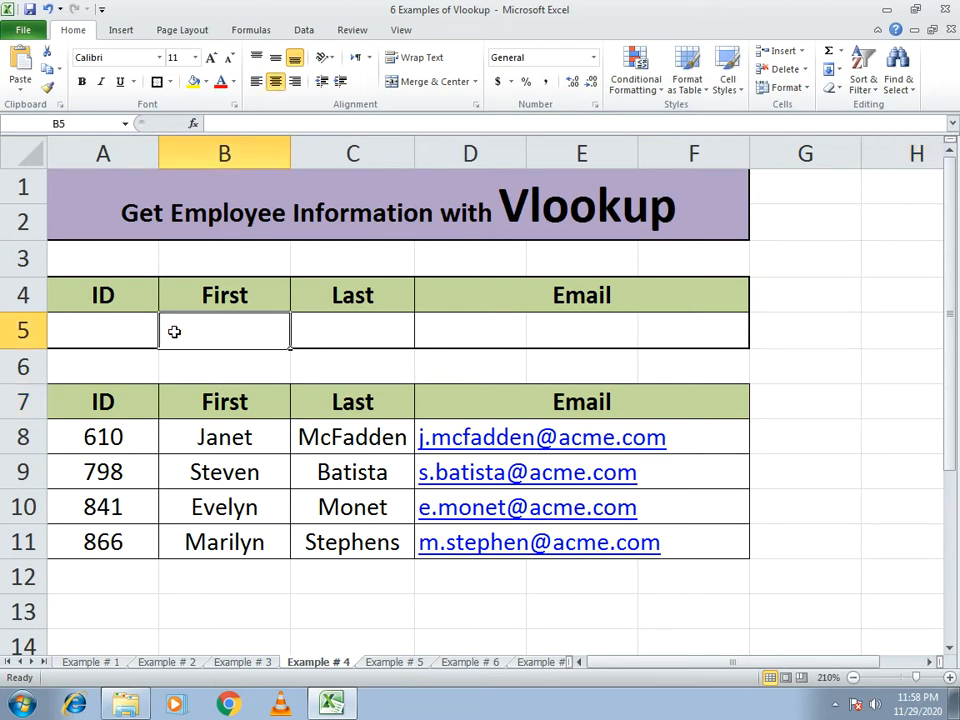
pyautogui.write('=vlookup')
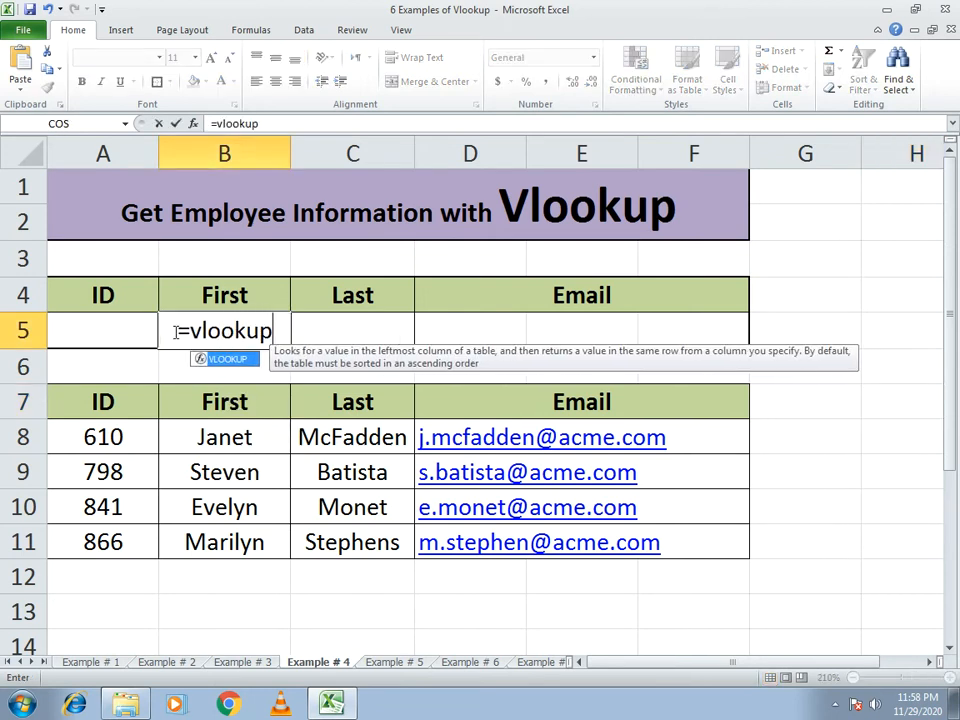
pyautogui.write('(')
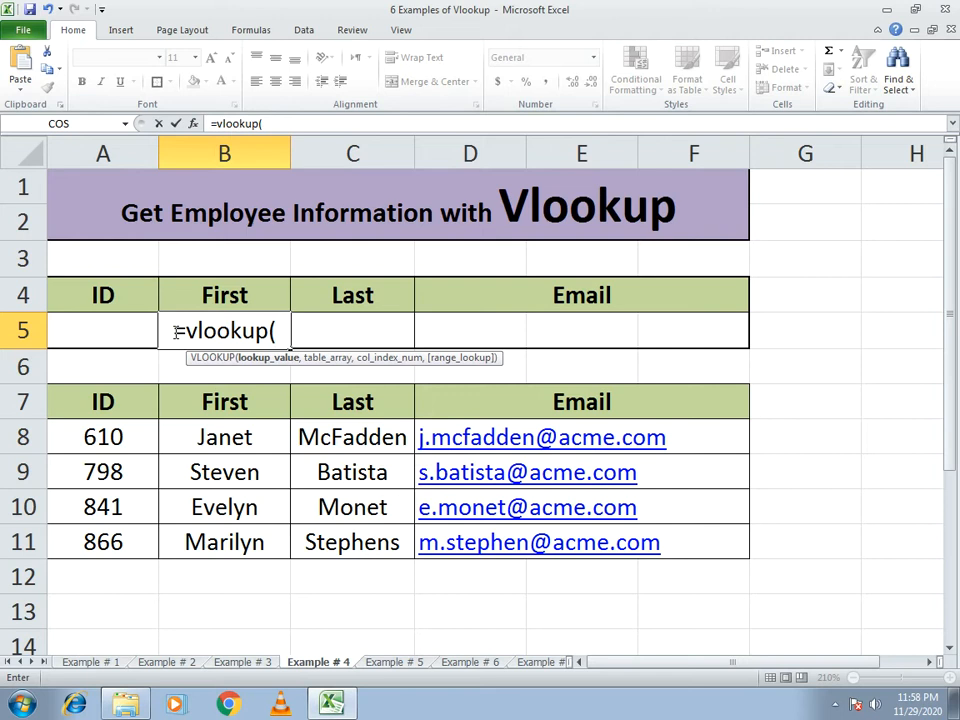
pyautogui.click(133, 331)
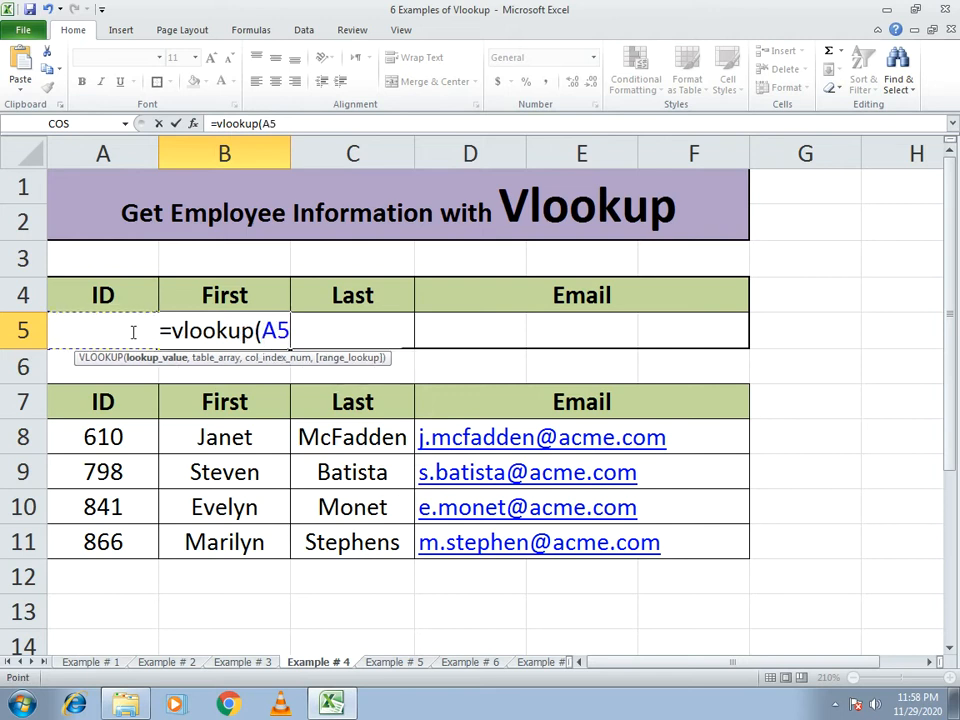
pyautogui.write(',')
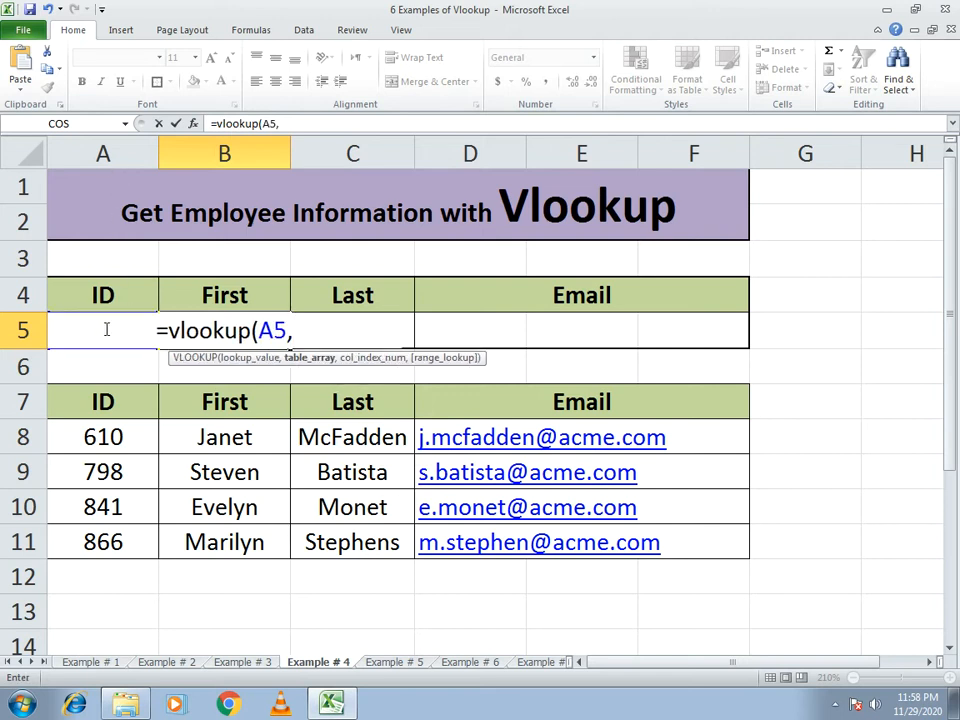
pyautogui.moveTo(107, 401); pyautogui.dragTo(533, 554)
pyautogui.write(',')
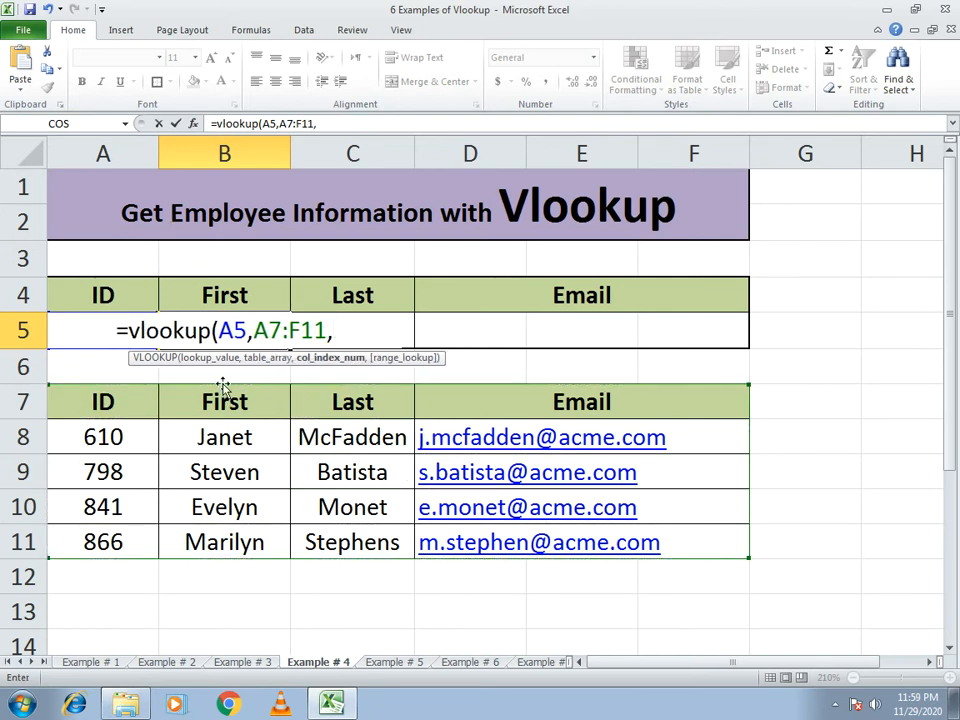
pyautogui.write('2')
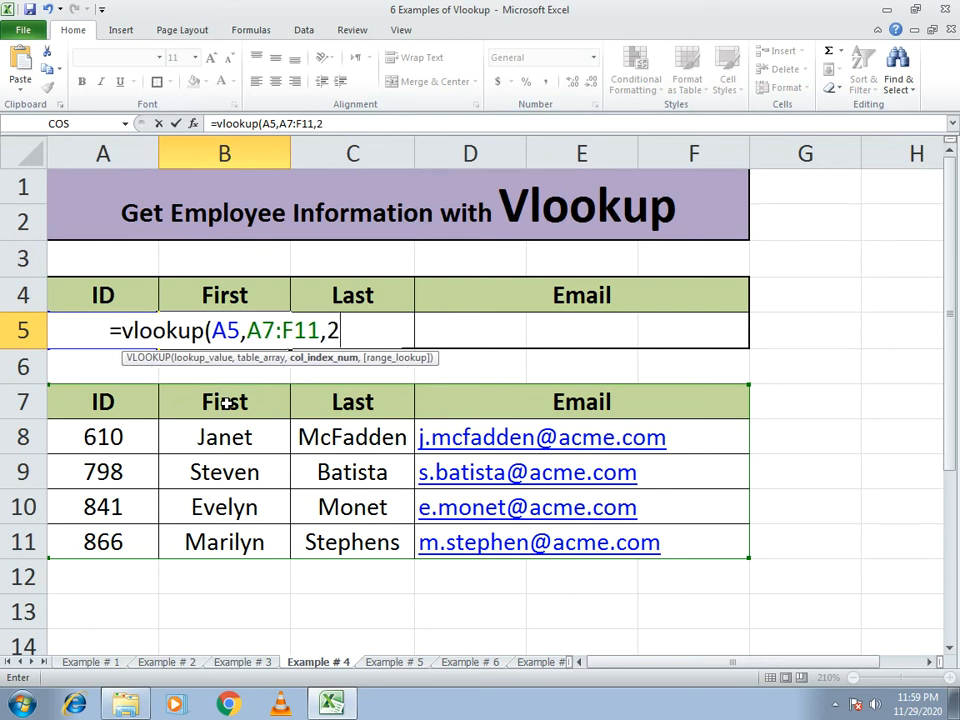
pyautogui.write(',0)')
pyautogui.press('Return')
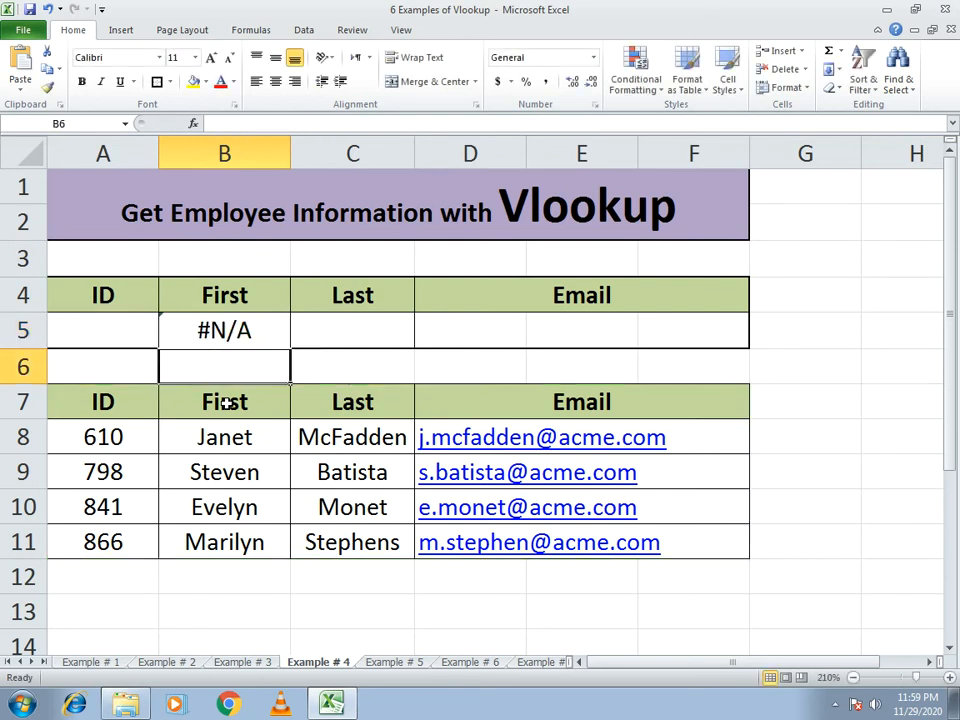
# Step: Fill the B5 formula across the Last and Email columns of row 5, and merge and center D5:F5
pyautogui.click(180, 332)
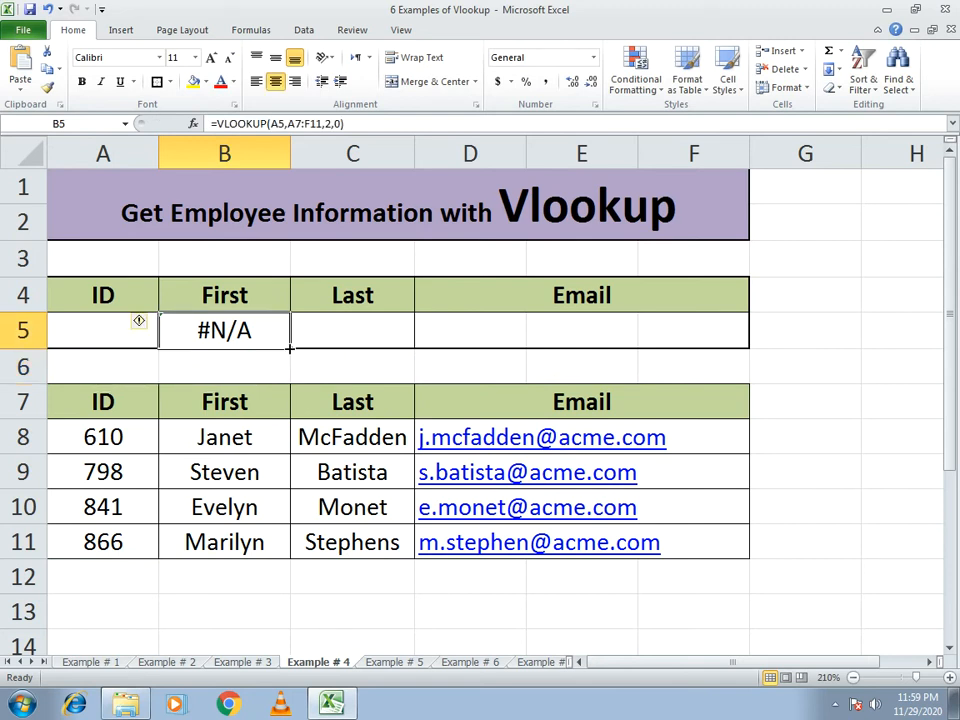
pyautogui.moveTo(342, 347); pyautogui.dragTo(673, 324)
pyautogui.click(875, 375)
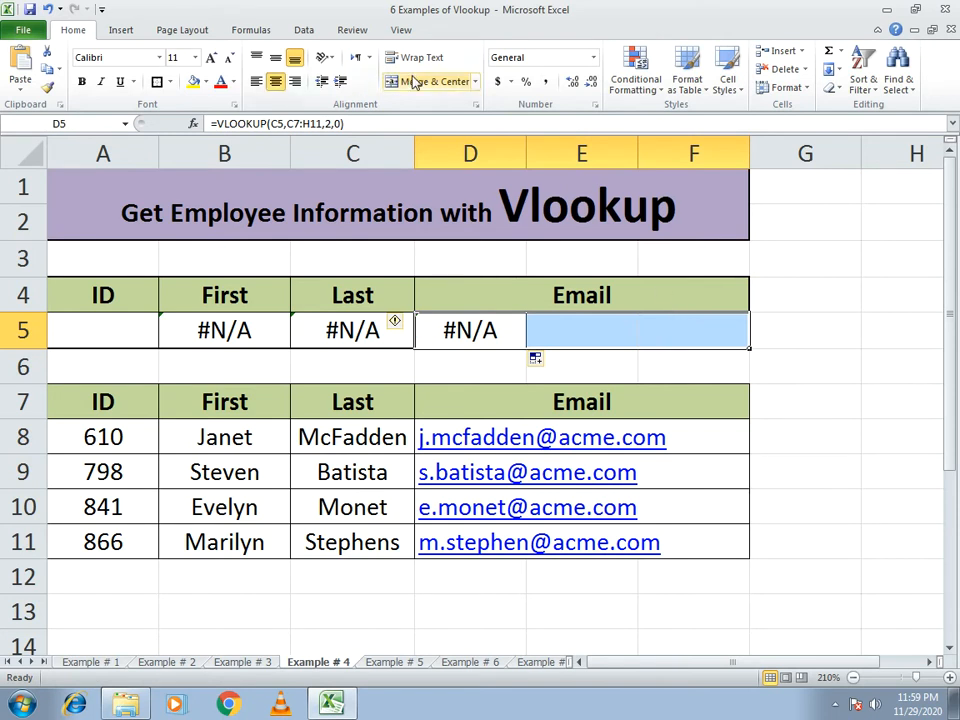
pyautogui.click(405, 81)
# Step: Test the employee lookup by entering the ID from row 8 and then the ID from row 10 in cell A5
pyautogui.click(134, 330)
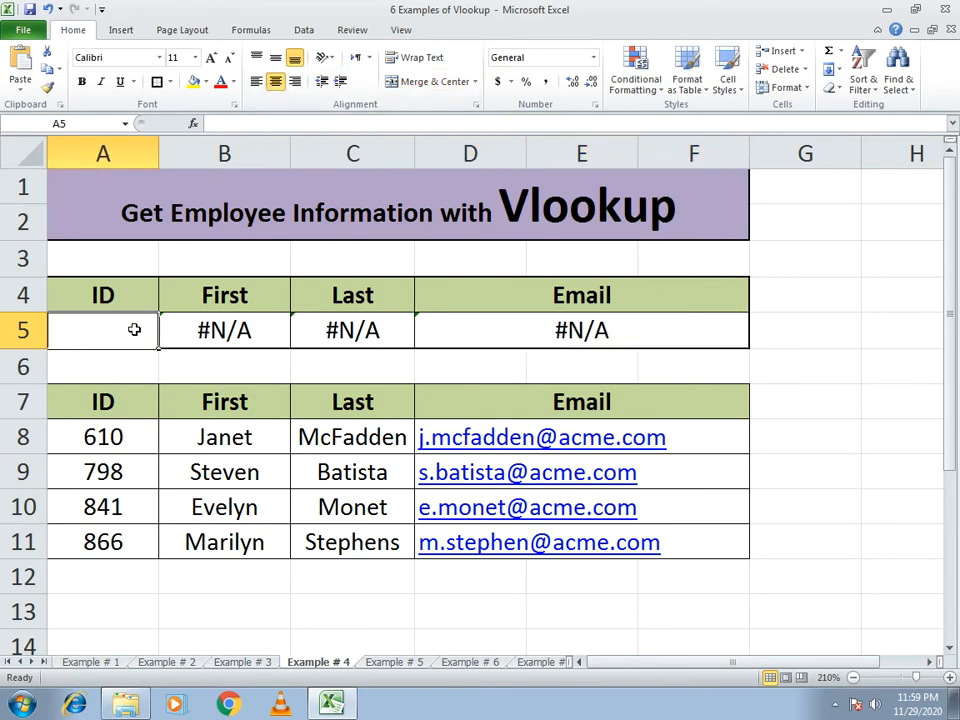
pyautogui.write('610')
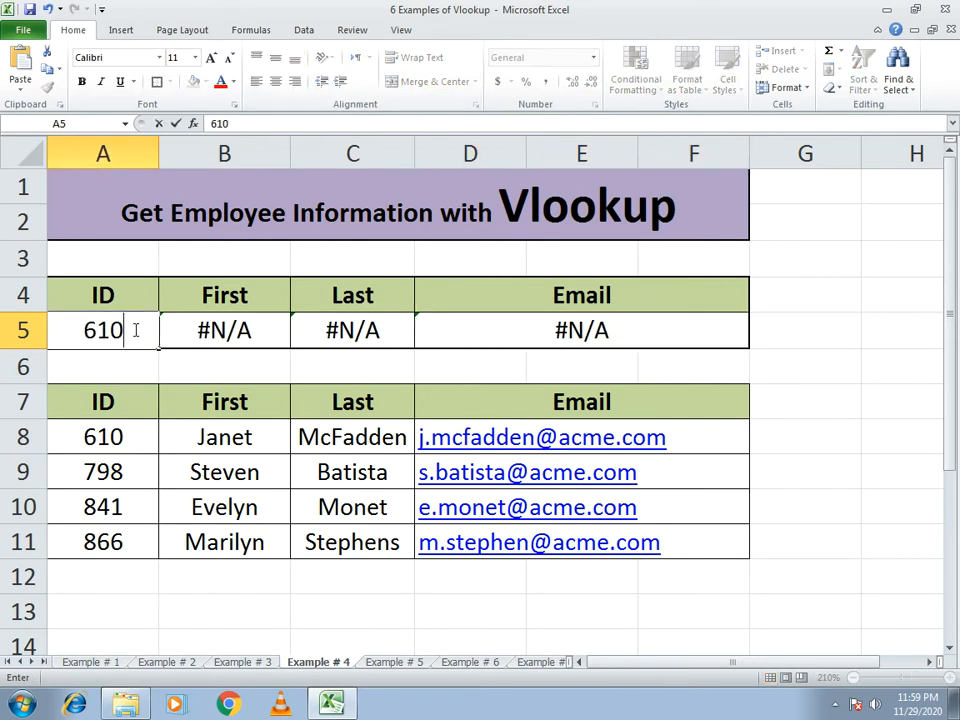
pyautogui.press('Return')
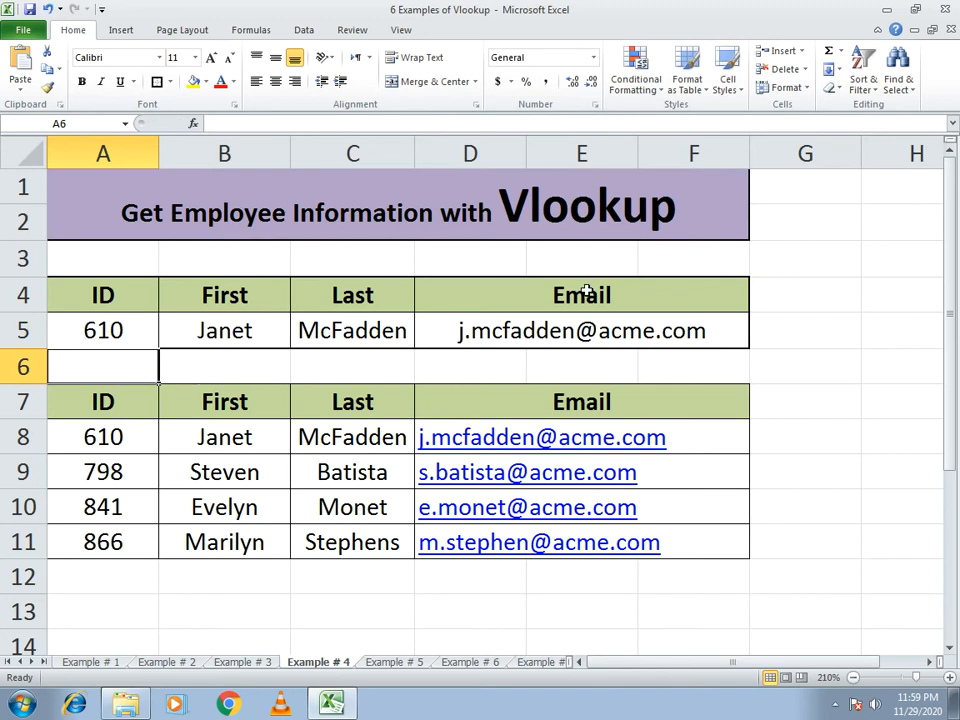
pyautogui.click(105, 331)
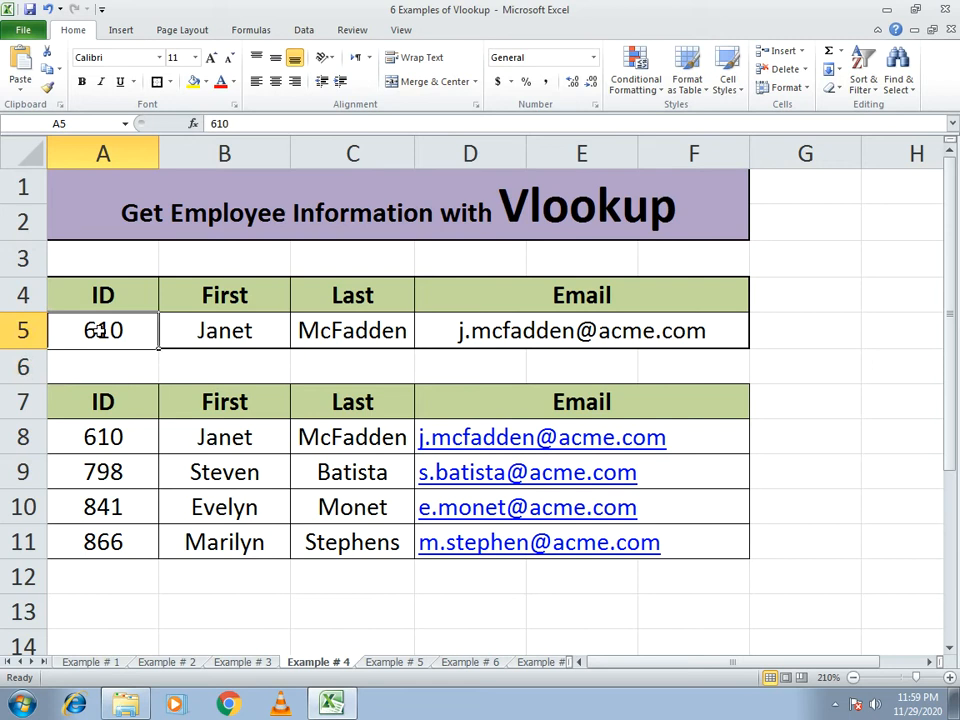
pyautogui.write('841')
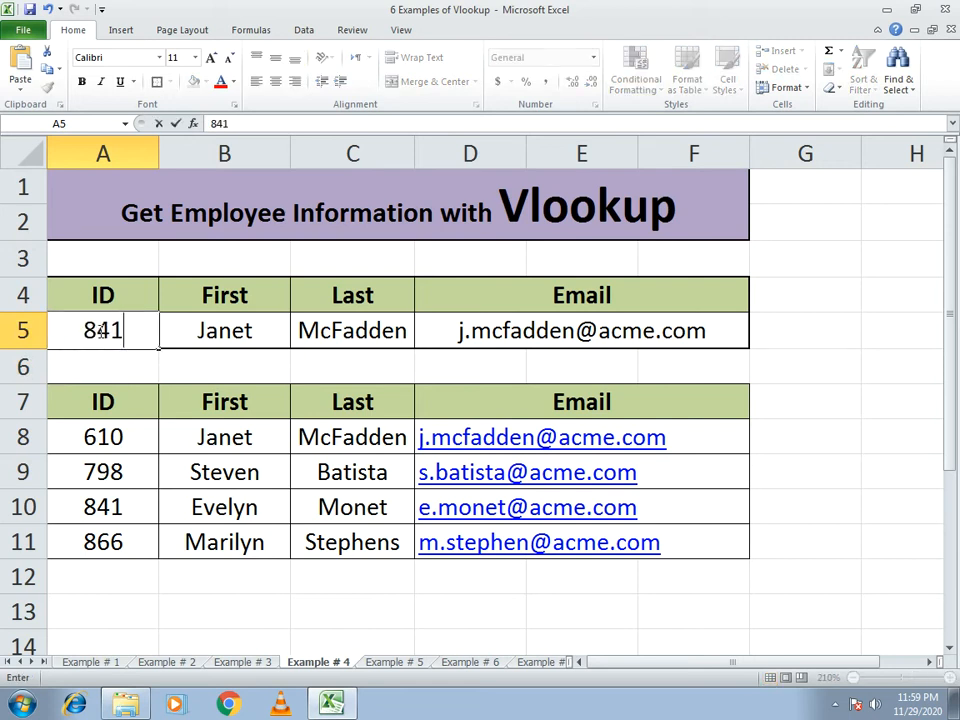
pyautogui.press('Return')
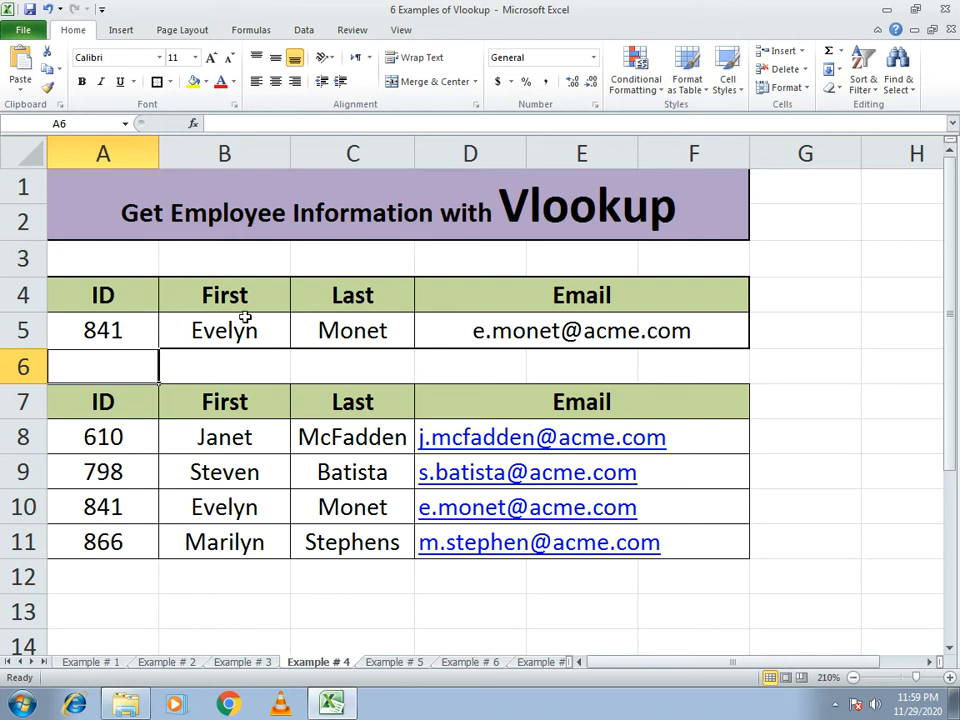
# Step: Open the Example # 5 worksheet on multiple chained VLOOKUP and begin the formula in cell K5 with =IFERROR(VLOOKUP(
pyautogui.click(394, 662)
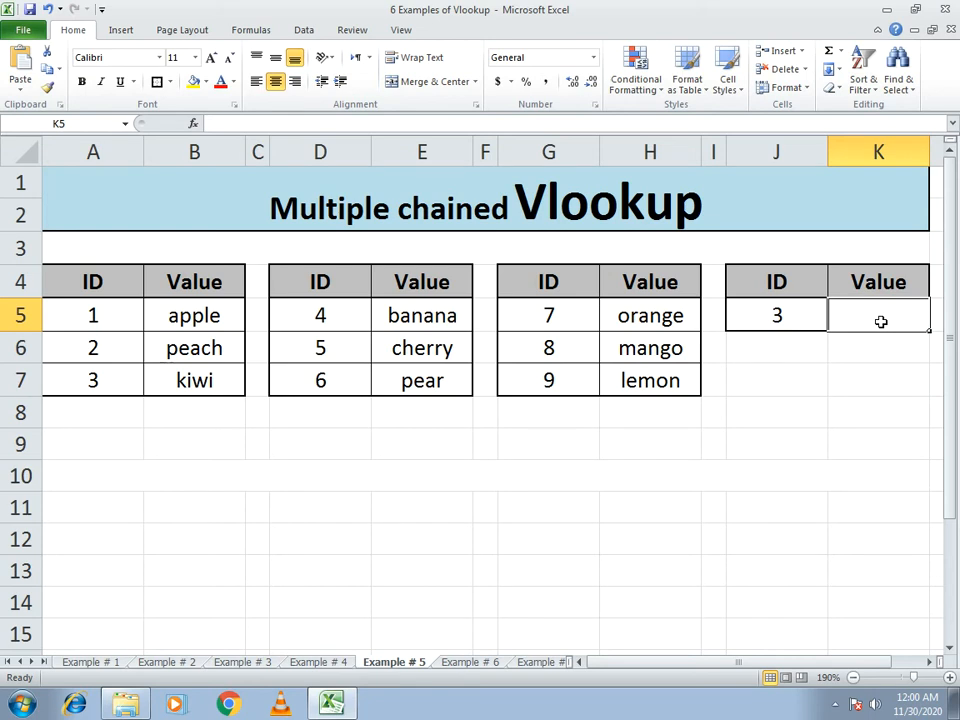
pyautogui.click(244, 123)
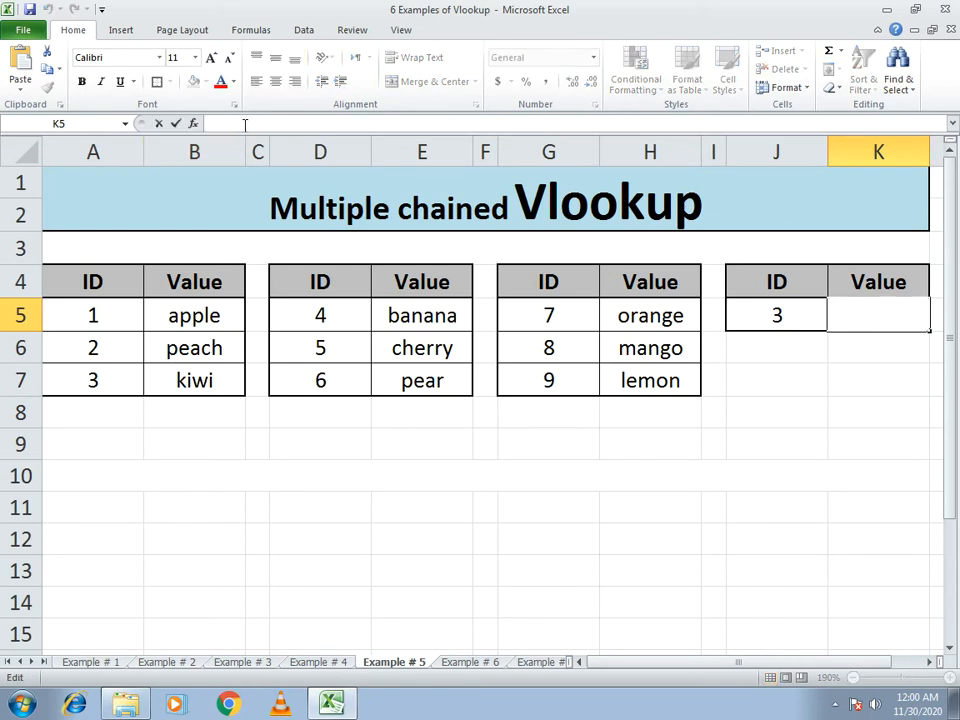
pyautogui.write('=if')
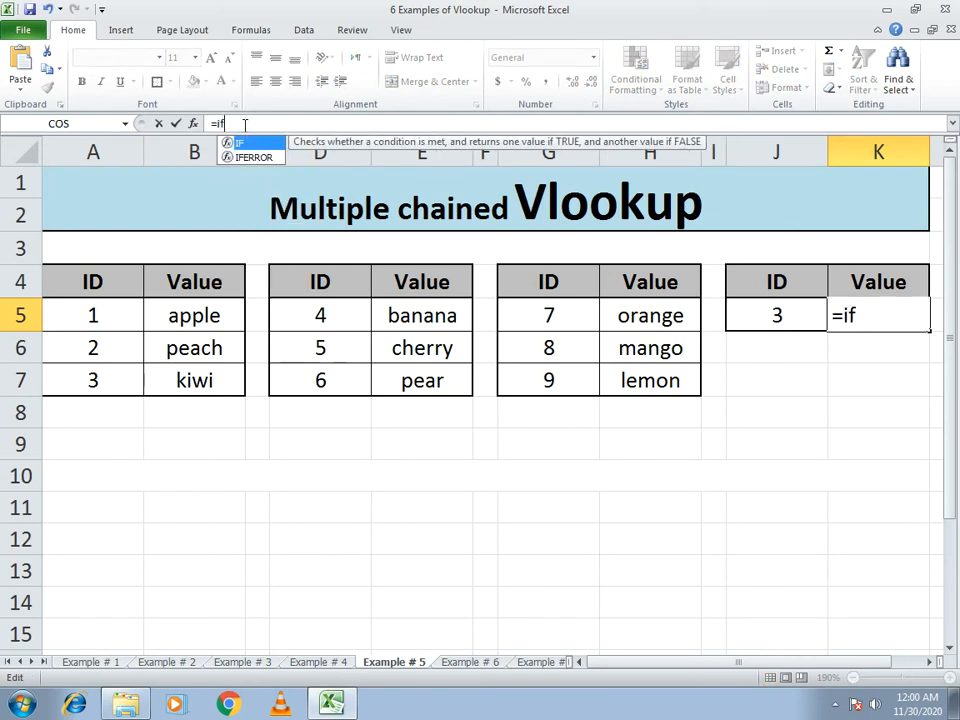
pyautogui.press('BackSpace')
pyautogui.press('BackSpace')
pyautogui.write('IFERROR')
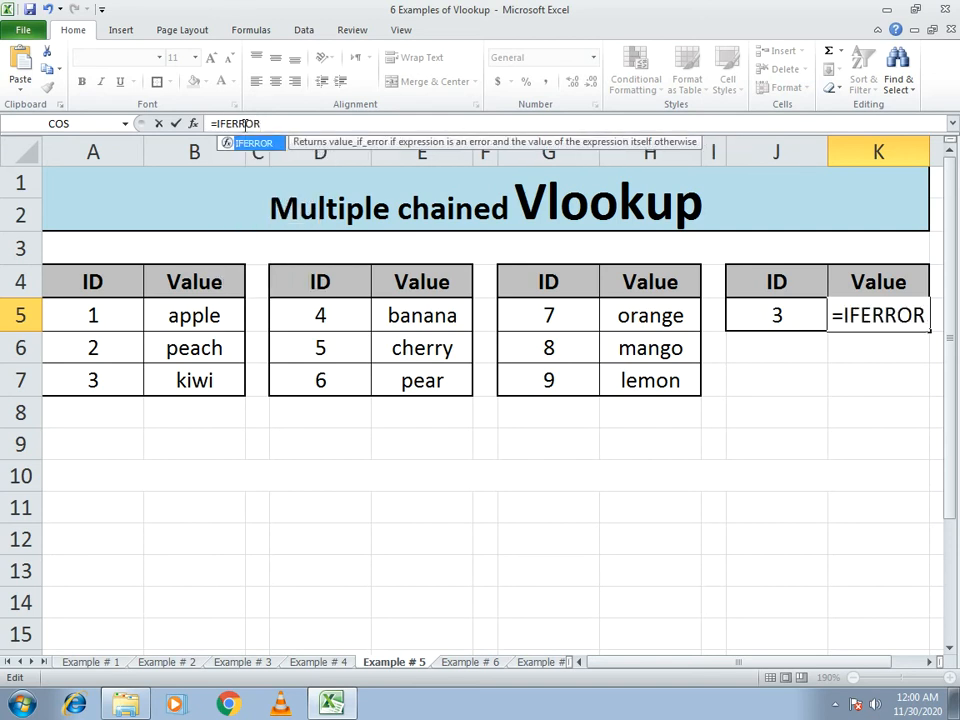
pyautogui.write('(V')
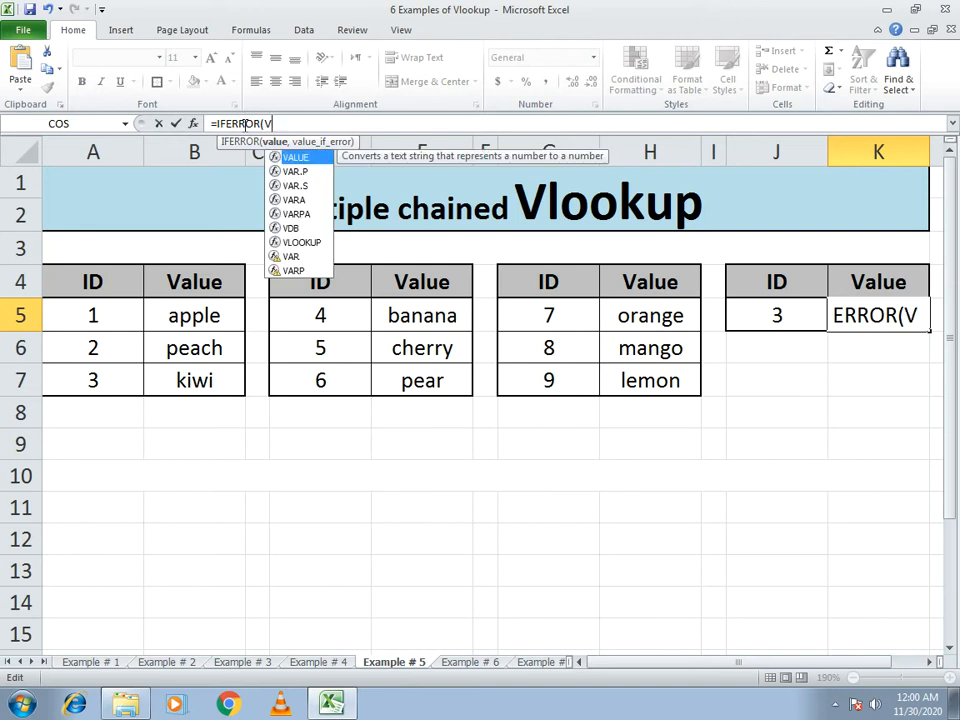
pyautogui.write('LOOK')
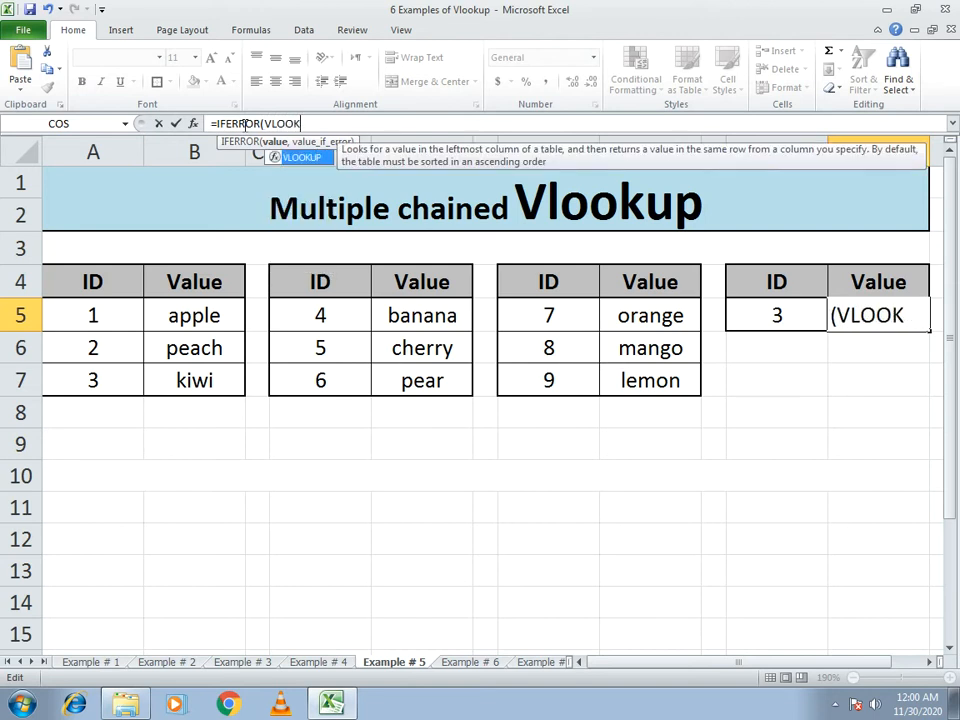
pyautogui.write('UP(')
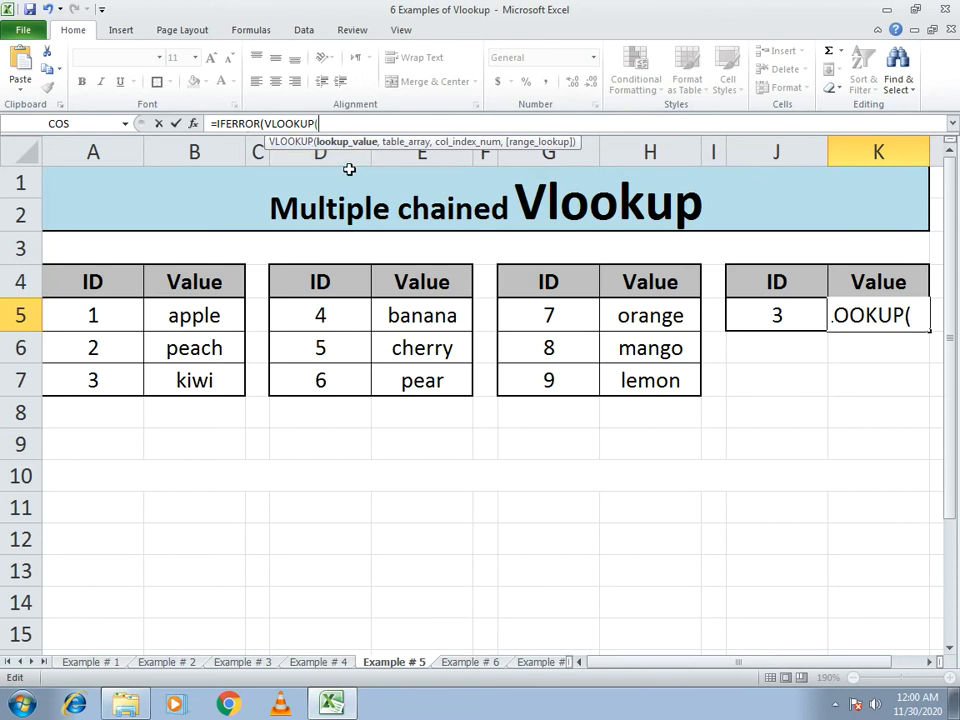
# Step: Complete the first VLOOKUP in K5 with lookup value J5, table A4:B7, column 2 and exact match 0
pyautogui.click(773, 322)
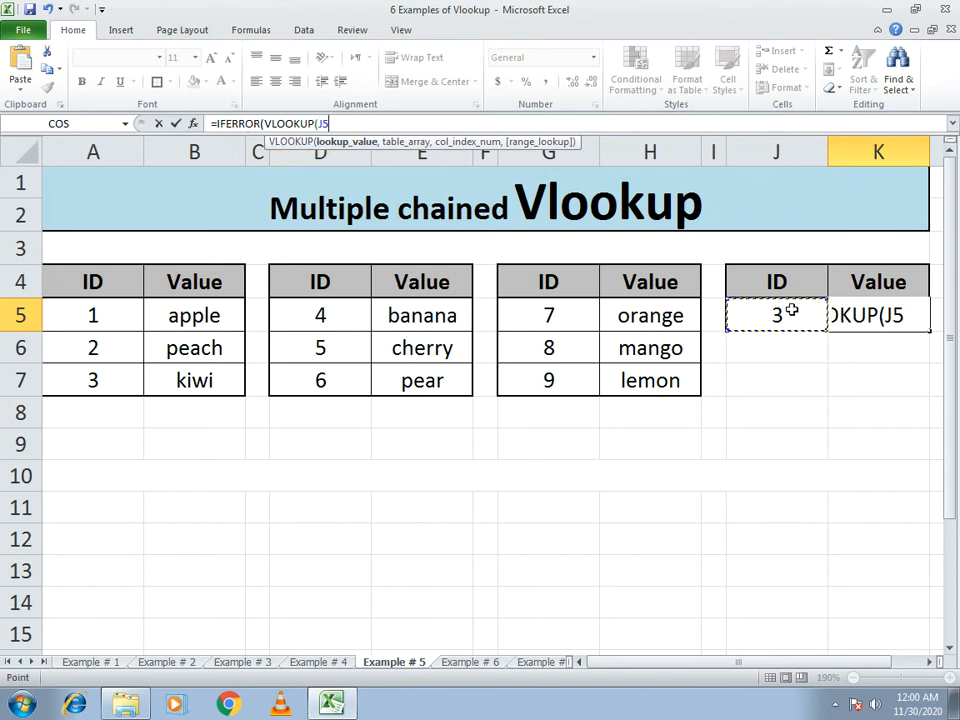
pyautogui.write(',')
pyautogui.moveTo(55, 282); pyautogui.dragTo(193, 369)
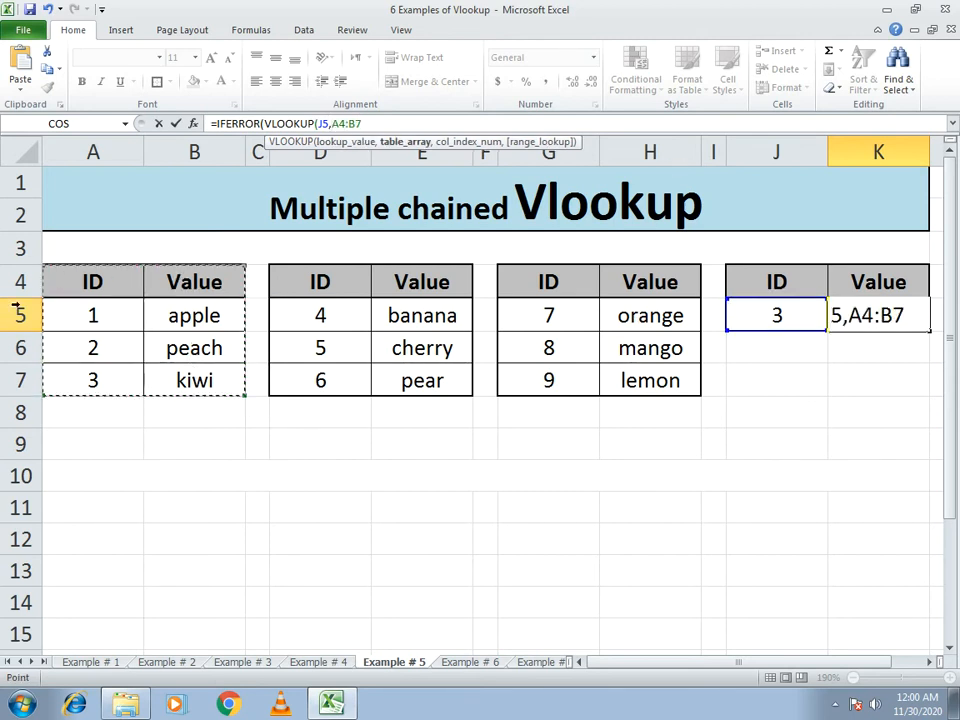
pyautogui.write(',')
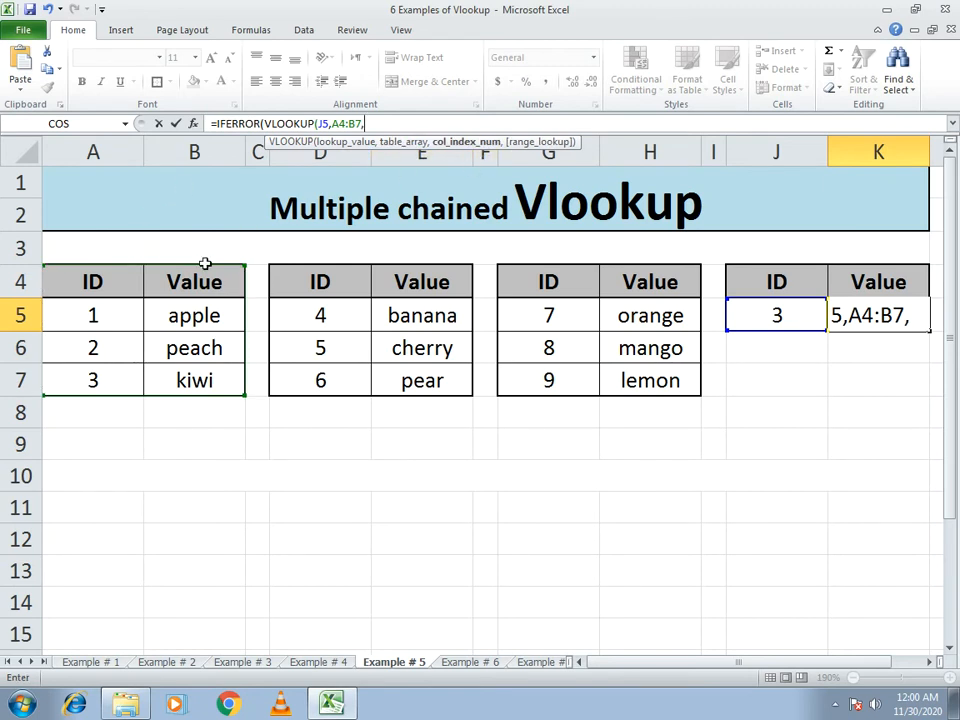
pyautogui.write('2,')
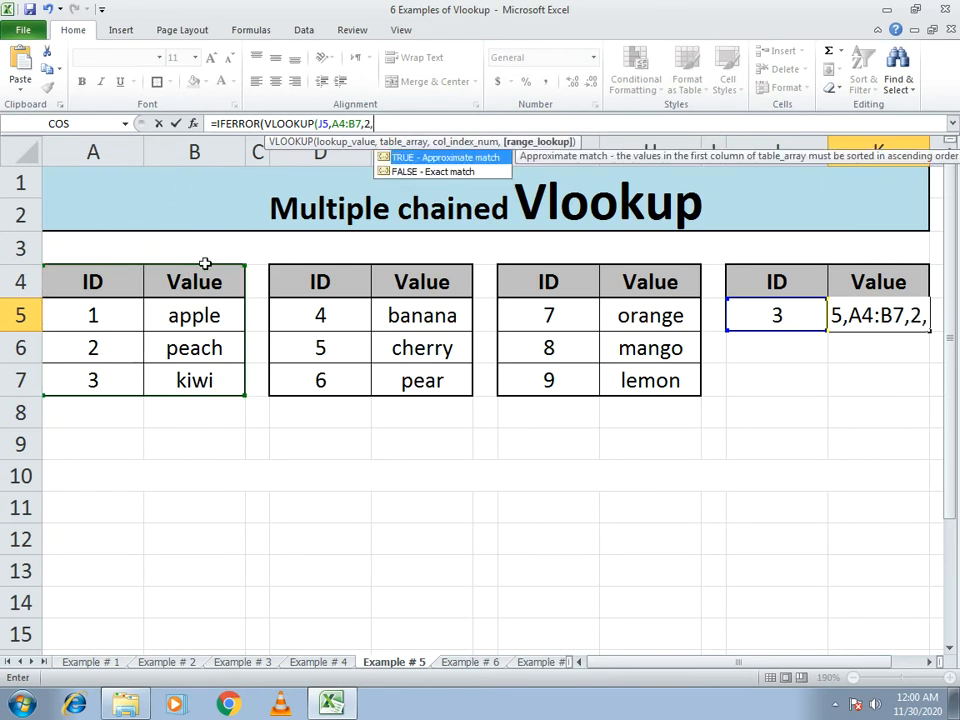
pyautogui.write('0)')
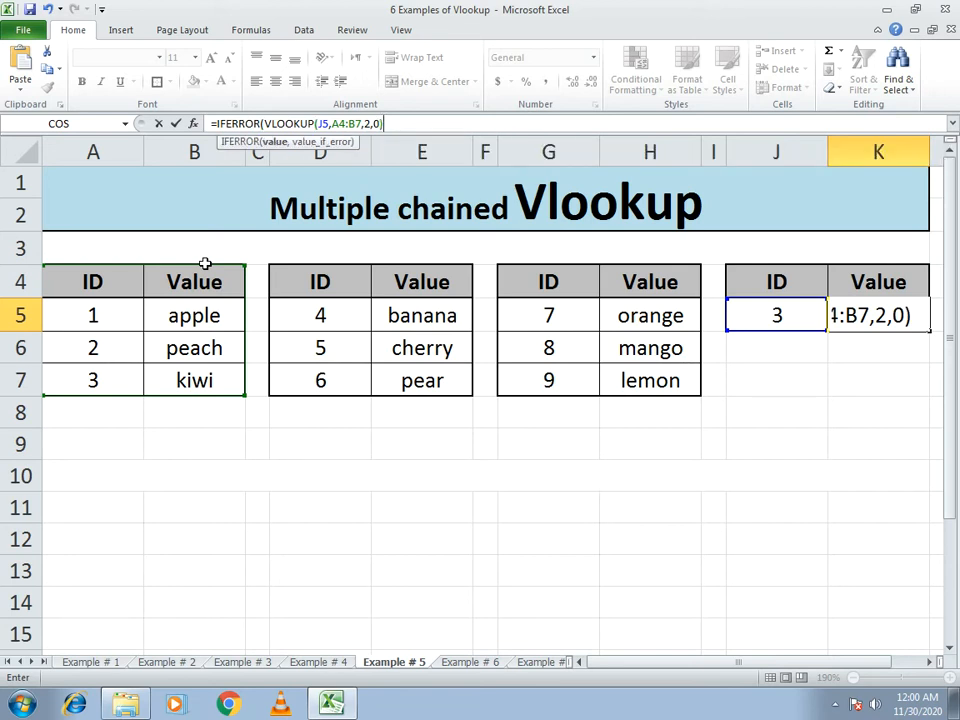
# Step: Extend the K5 formula with a nested IFERROR containing VLOOKUP with lookup value J5, table D4:E7, column 2 and exact match 0
pyautogui.write(',IFE')
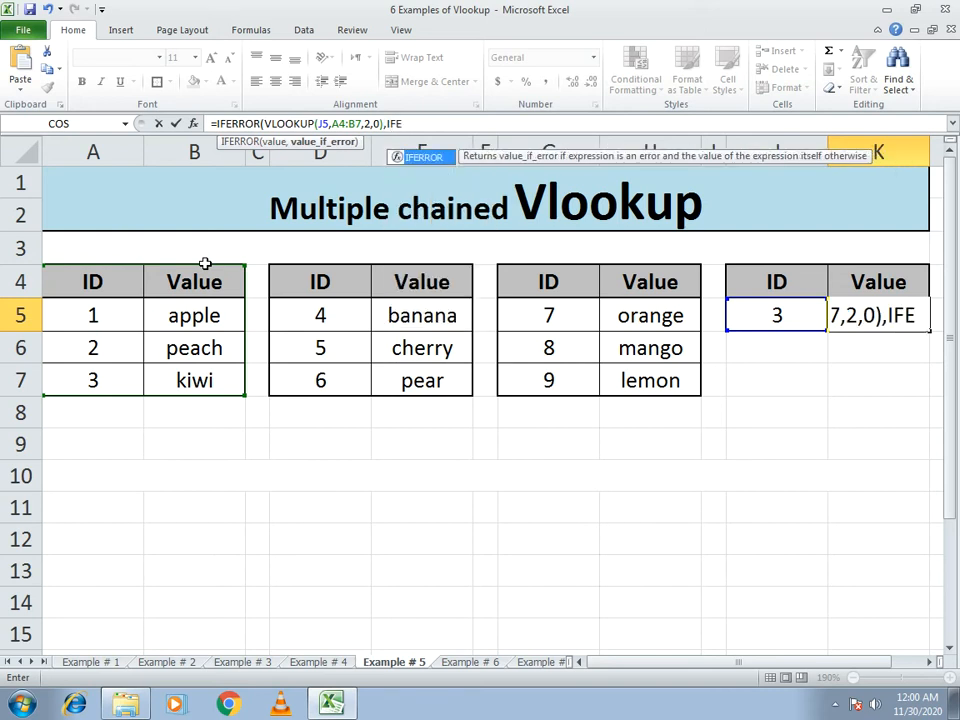
pyautogui.write('RROR')
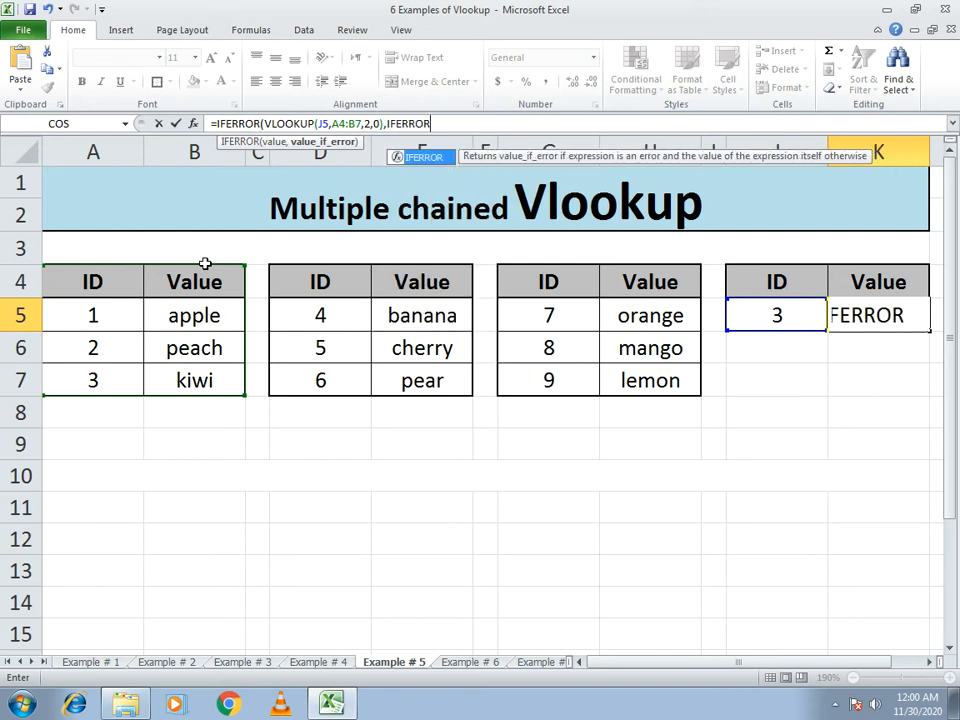
pyautogui.write('(VLOOK')
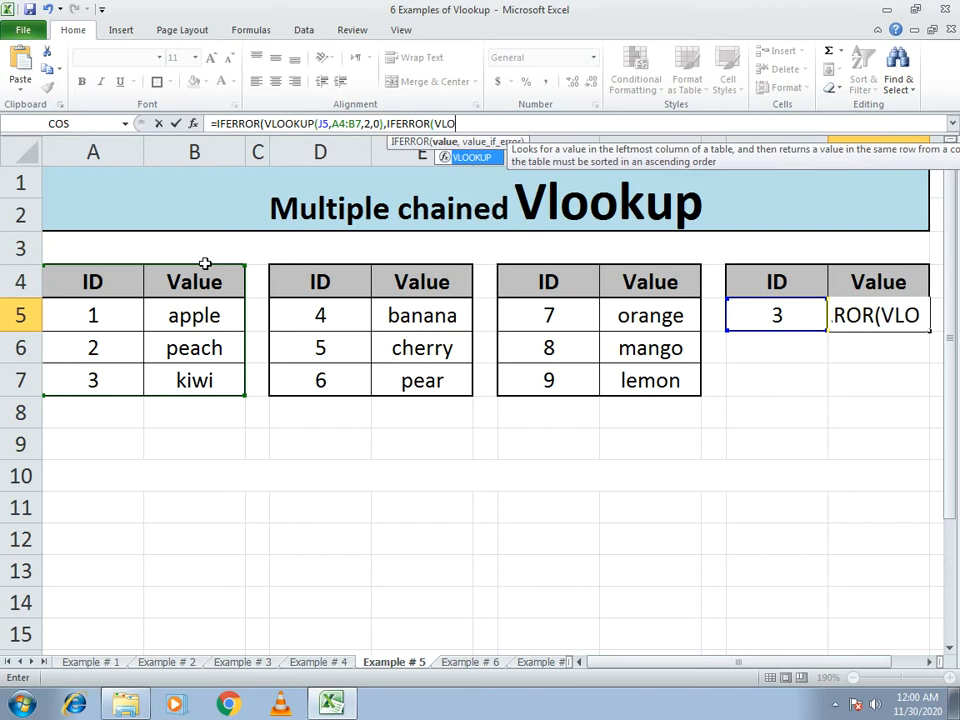
pyautogui.write('UP')
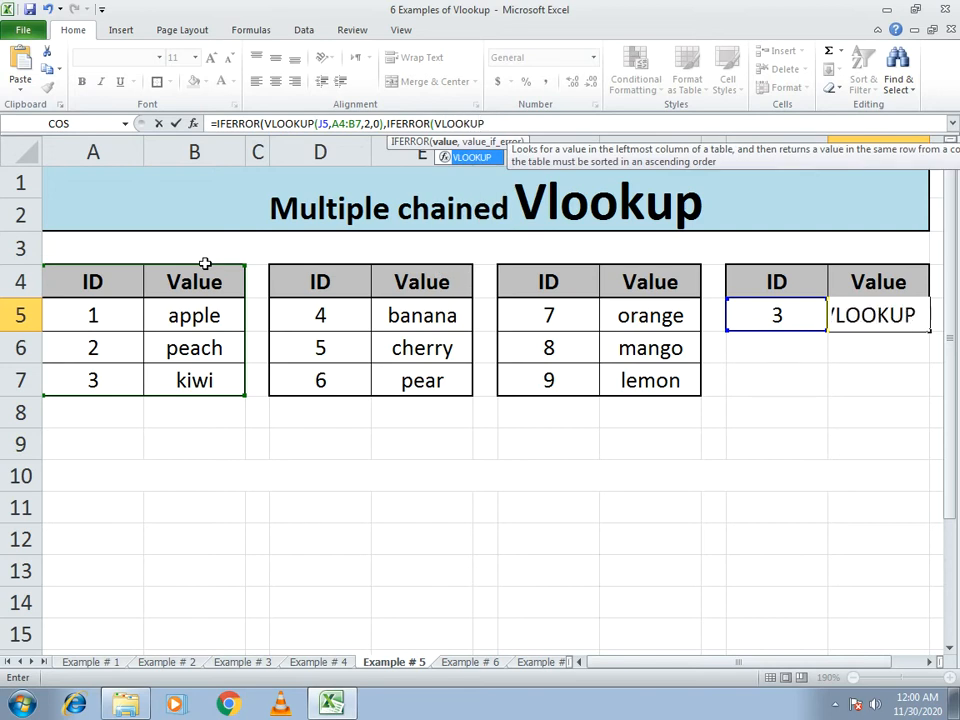
pyautogui.write('(')
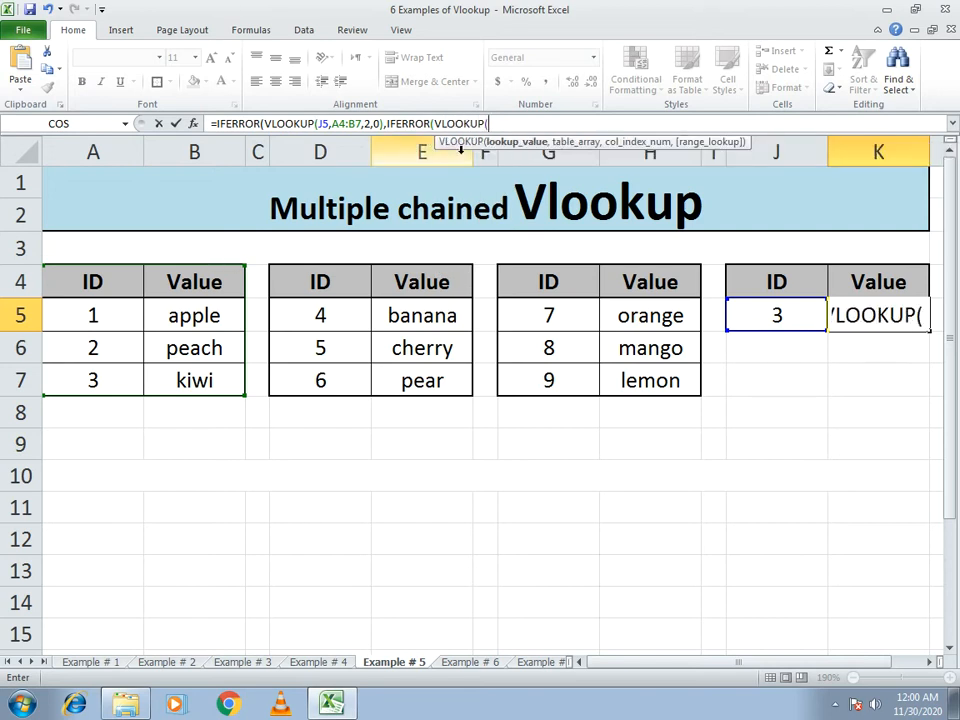
pyautogui.click(790, 322)
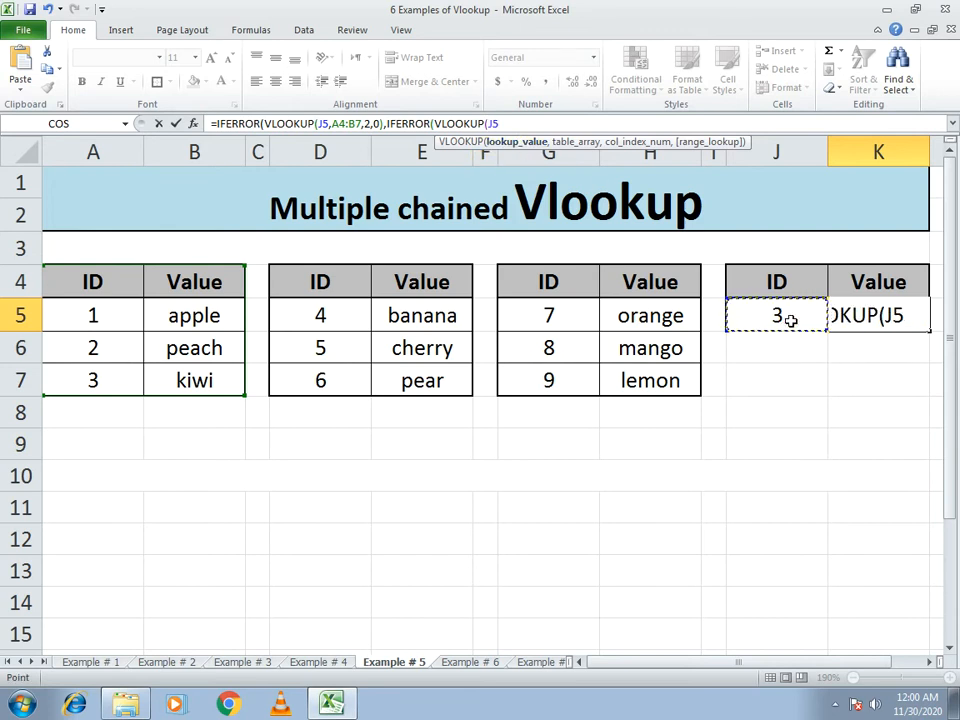
pyautogui.write(',')
pyautogui.moveTo(311, 281); pyautogui.dragTo(414, 390)
pyautogui.write(',')
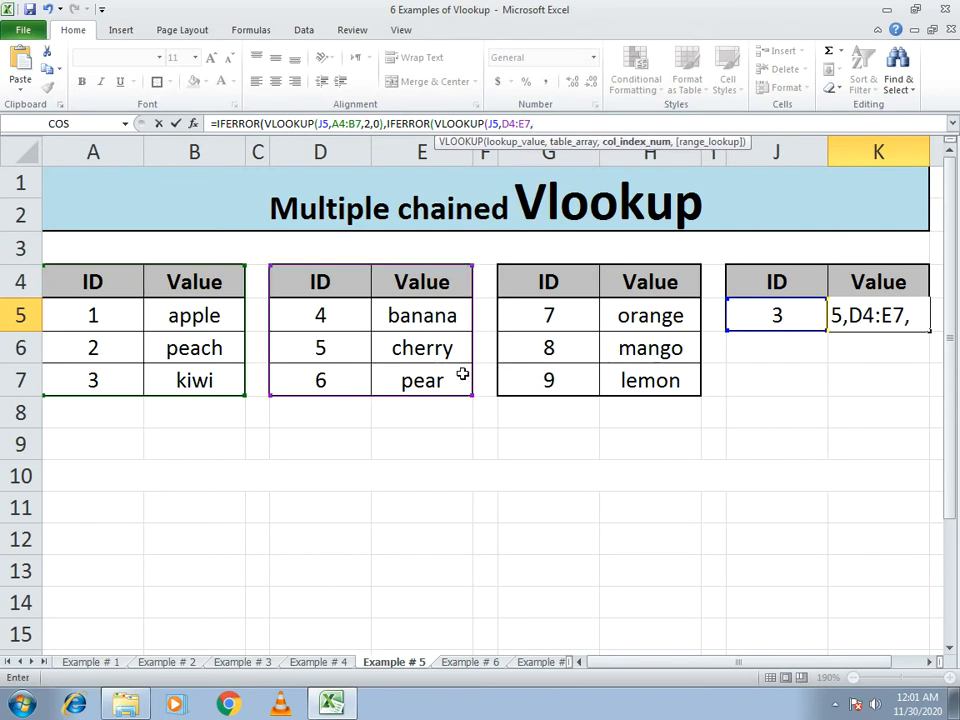
pyautogui.write('2,0)')
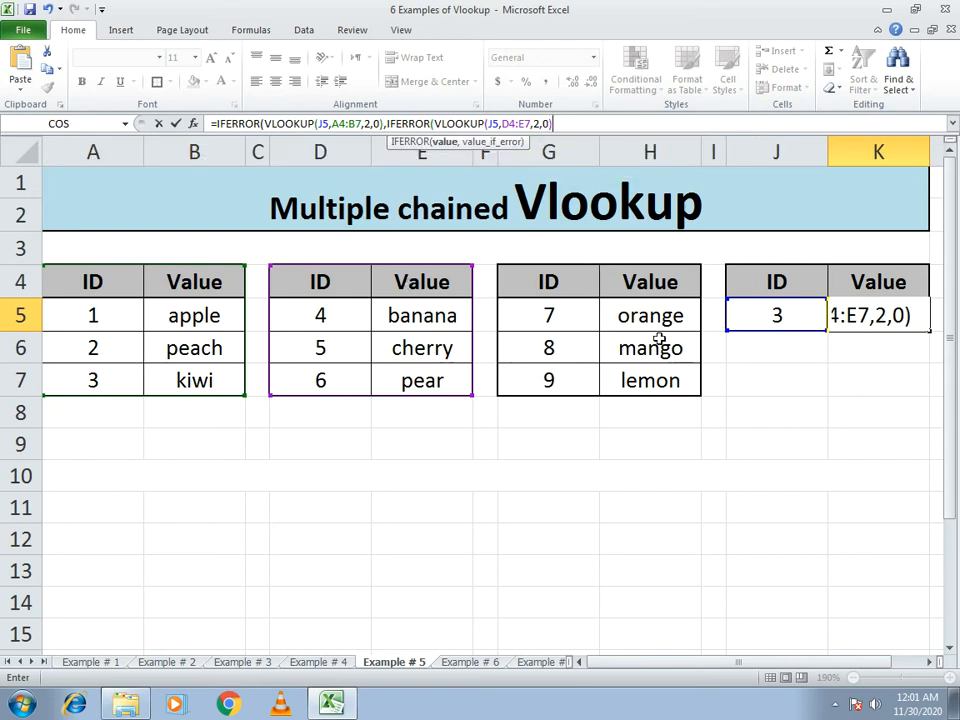
# Step: Add VLOOKUP(J5,G4:H7,2,0) as the final fallback in K5, close both IFERROR functions and commit the formula
pyautogui.write(',VLOOKUP')
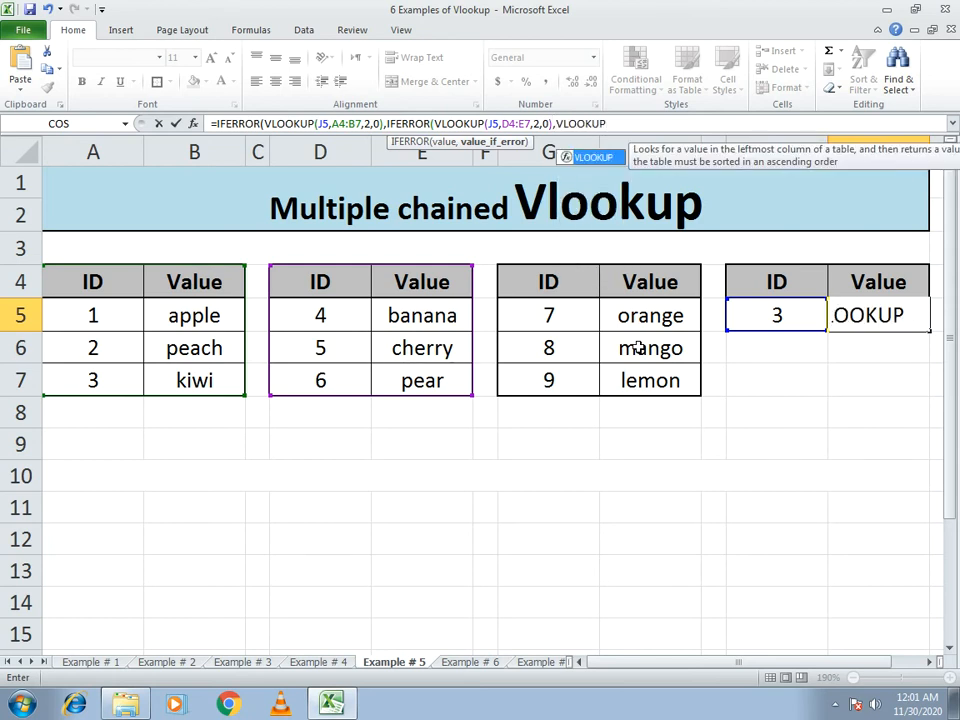
pyautogui.write('(')
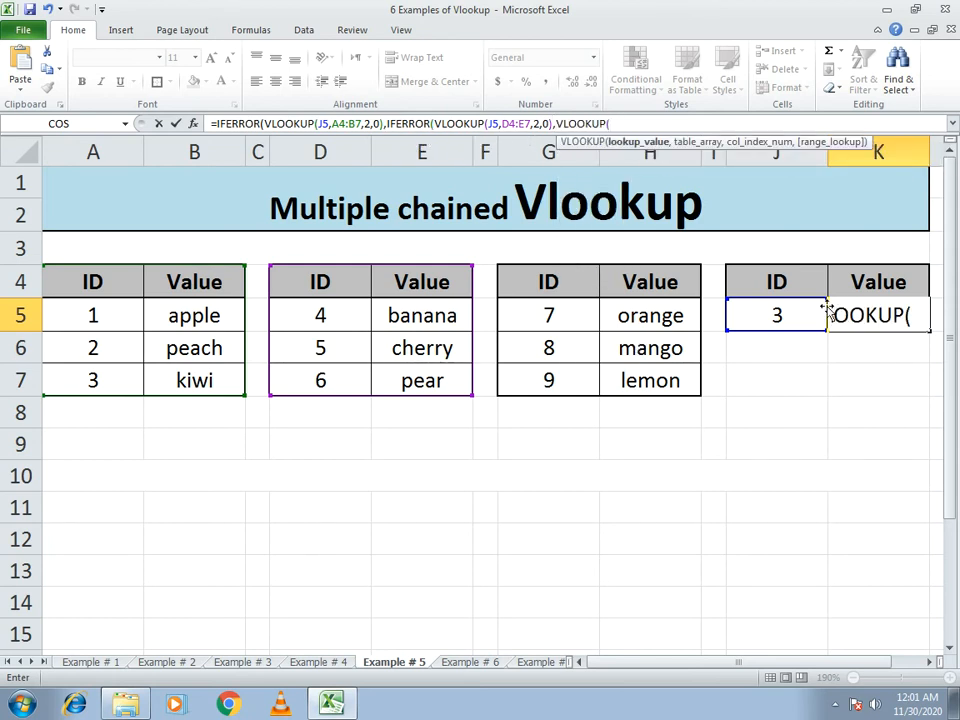
pyautogui.click(770, 311)
pyautogui.write(',')
pyautogui.moveTo(548, 282); pyautogui.dragTo(648, 392)
pyautogui.write(',')
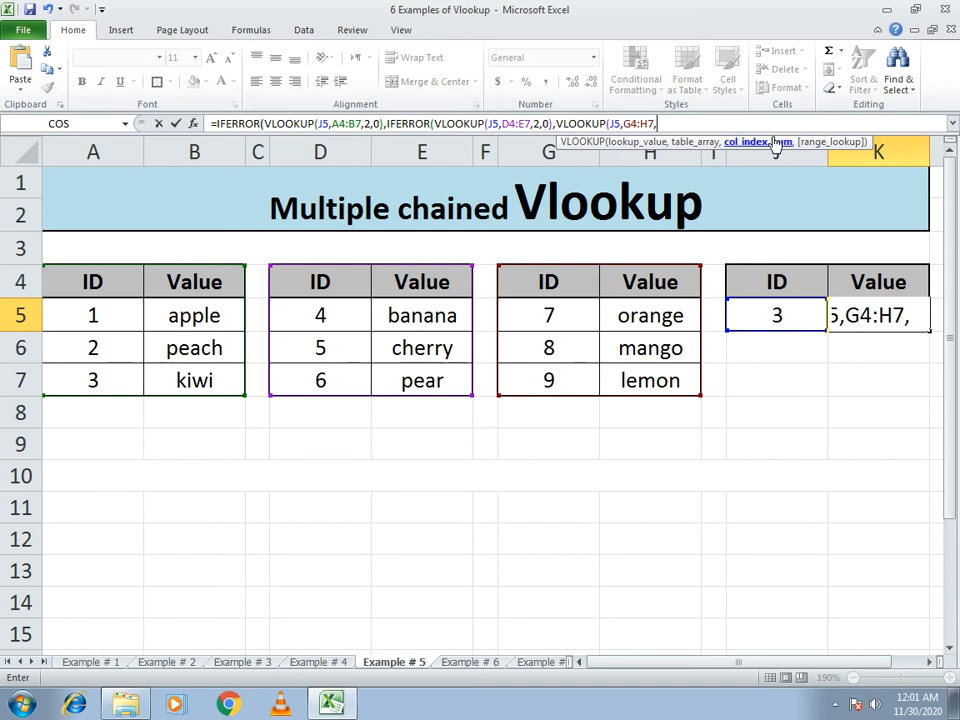
pyautogui.write('2')
pyautogui.write(',')
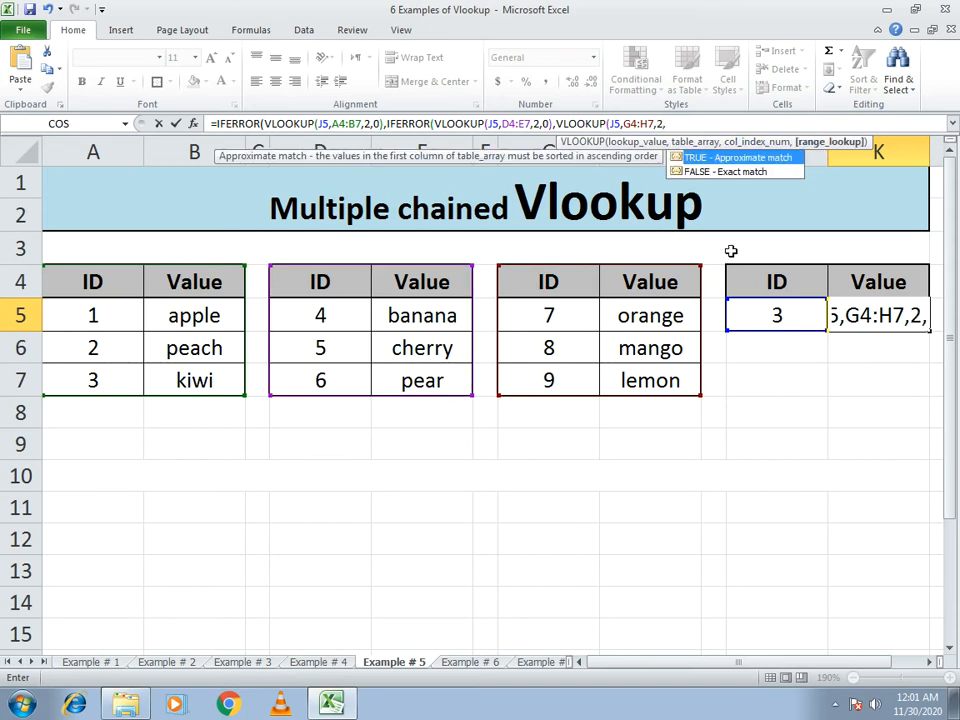
pyautogui.write('0')
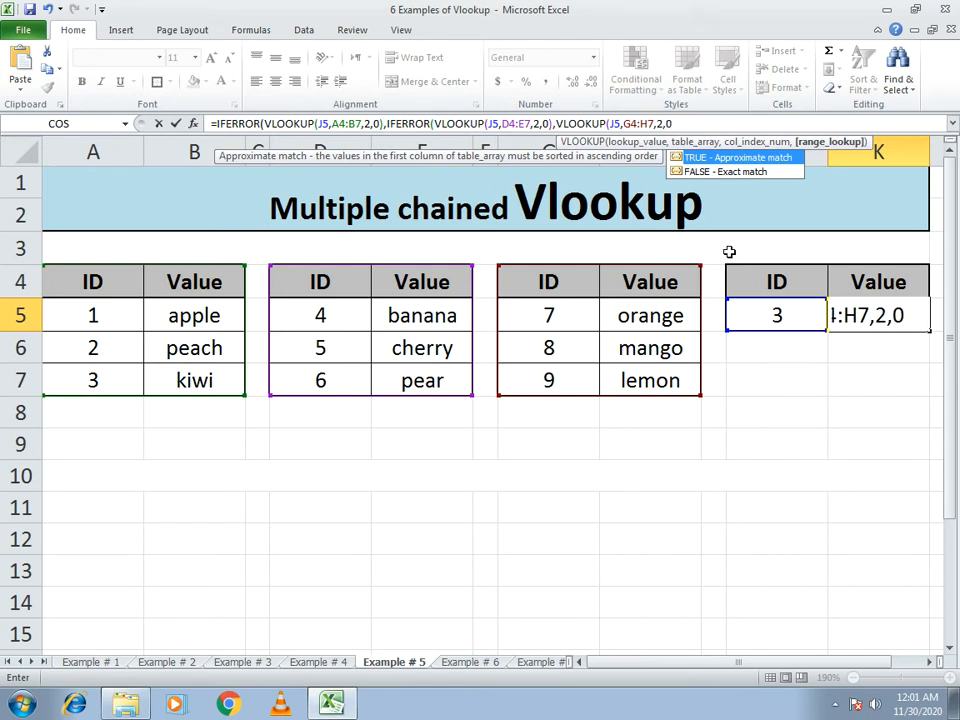
pyautogui.write(')')
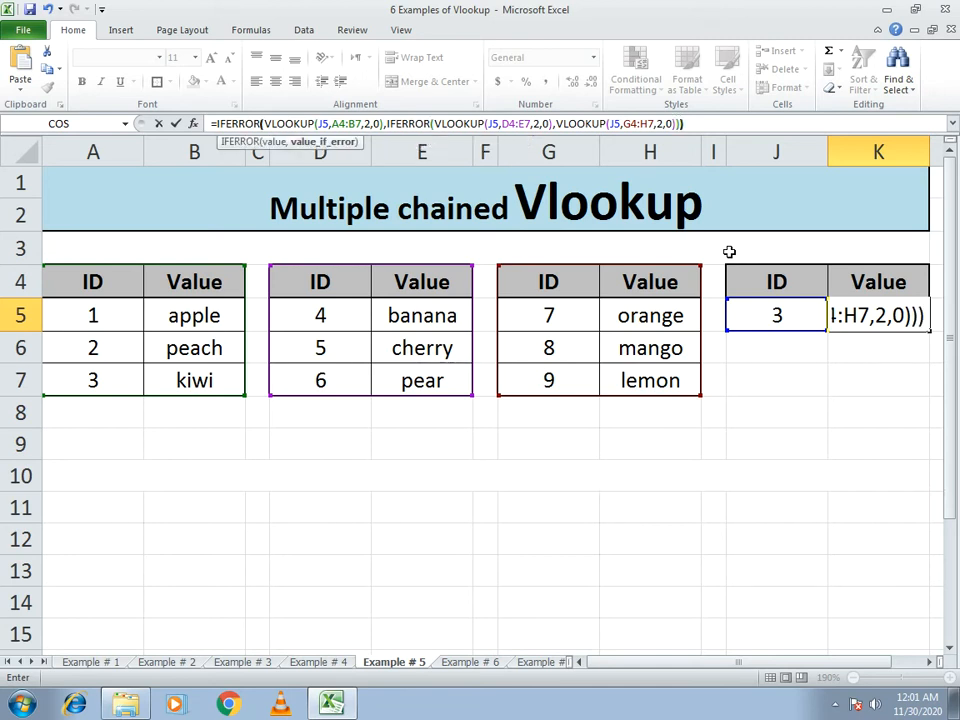
pyautogui.press('Return')
pyautogui.press('Up')
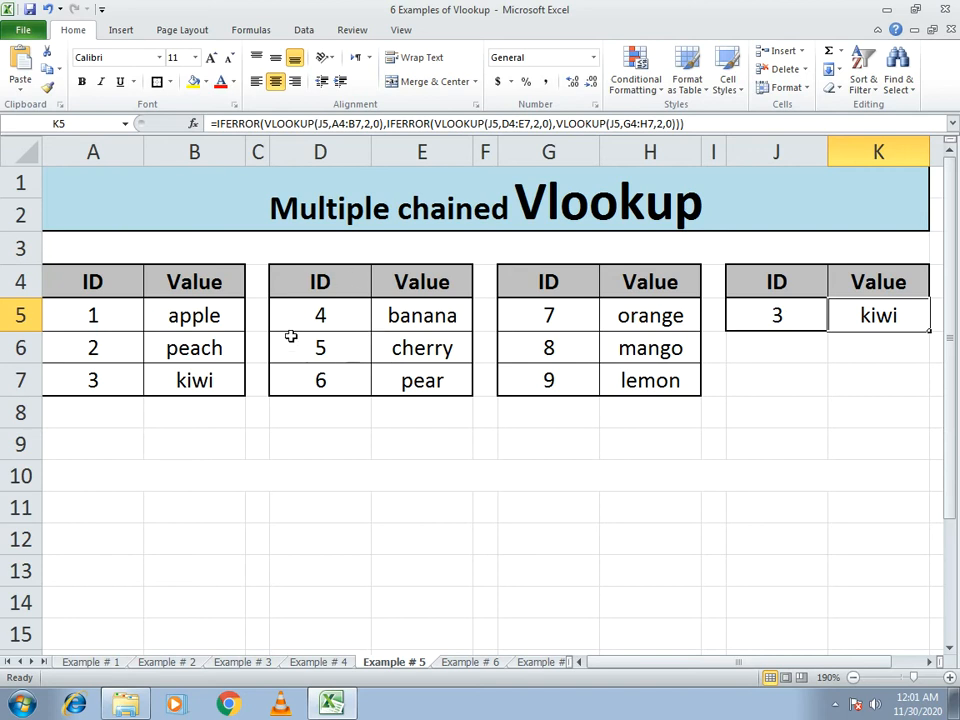
# Step: Test the chained lookup by entering ID 5 and then ID 8 in cell J5
pyautogui.click(750, 315)
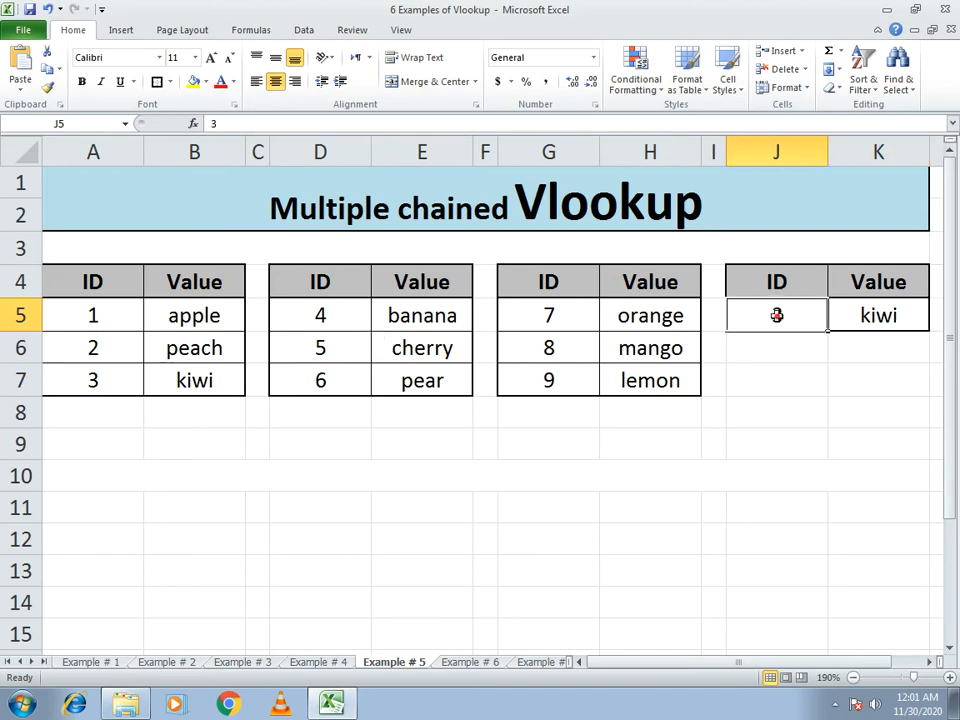
pyautogui.write('5')
pyautogui.press('Return')
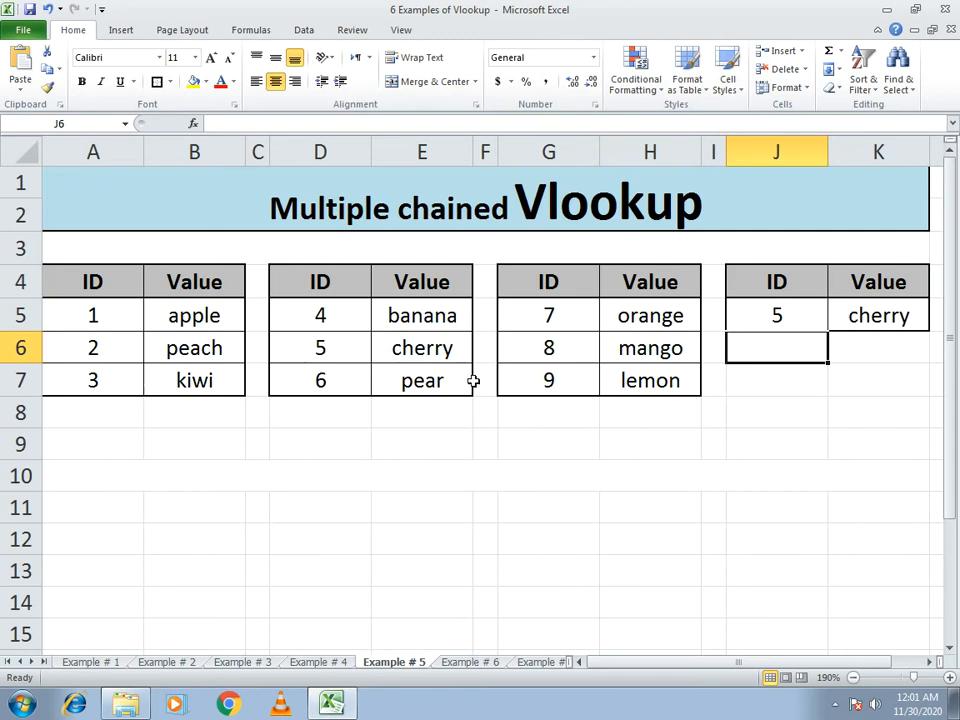
pyautogui.click(770, 313)
pyautogui.write('8')
pyautogui.press('Return')
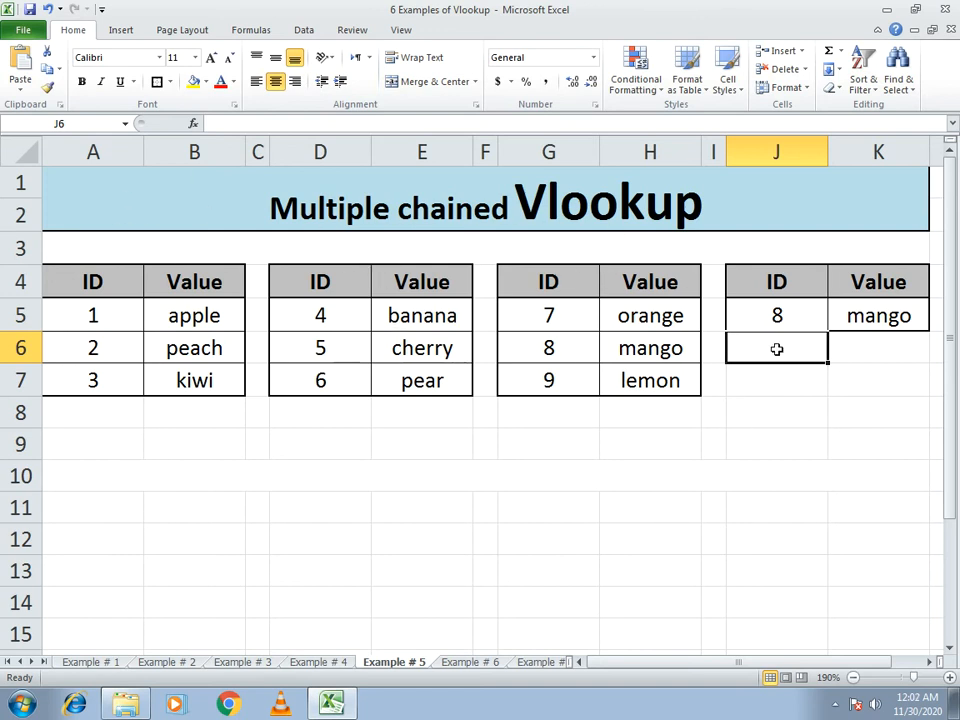
# Step: Copy the K5 formula and paste it as apostrophe-prefixed text into the merged row 10 cell
pyautogui.click(849, 311)
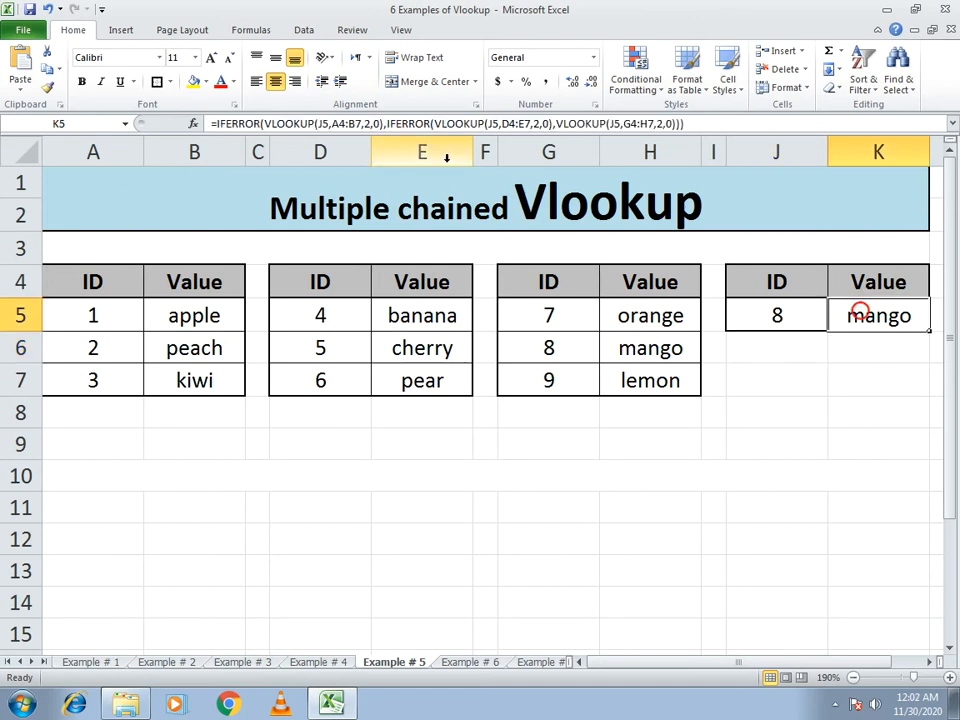
pyautogui.moveTo(685, 123); pyautogui.dragTo(210, 123)
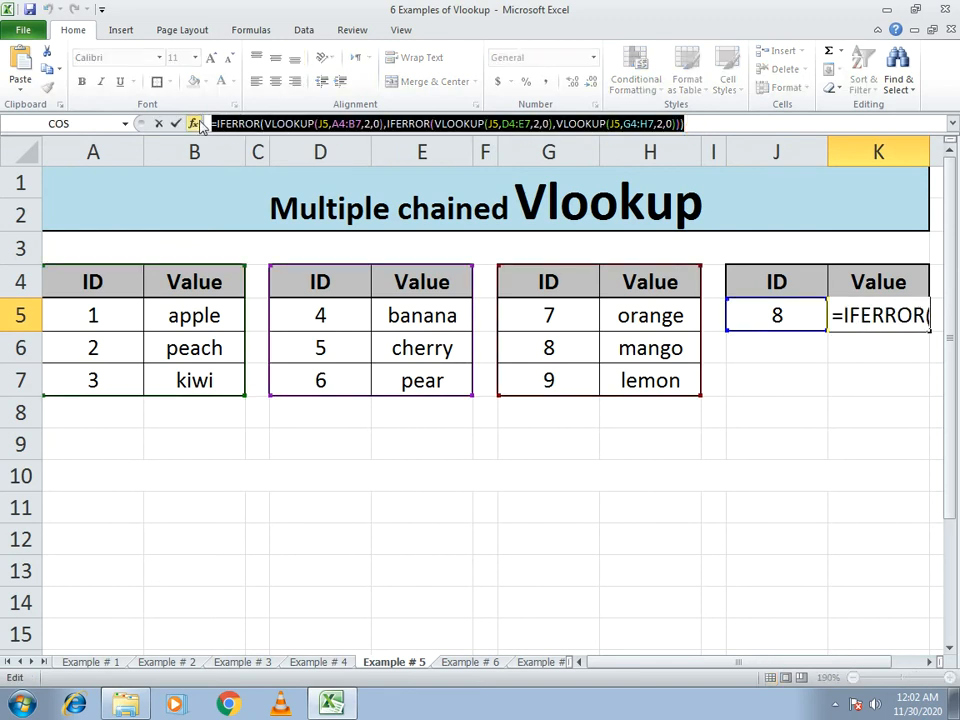
pyautogui.press('Escape')
pyautogui.click(207, 470)
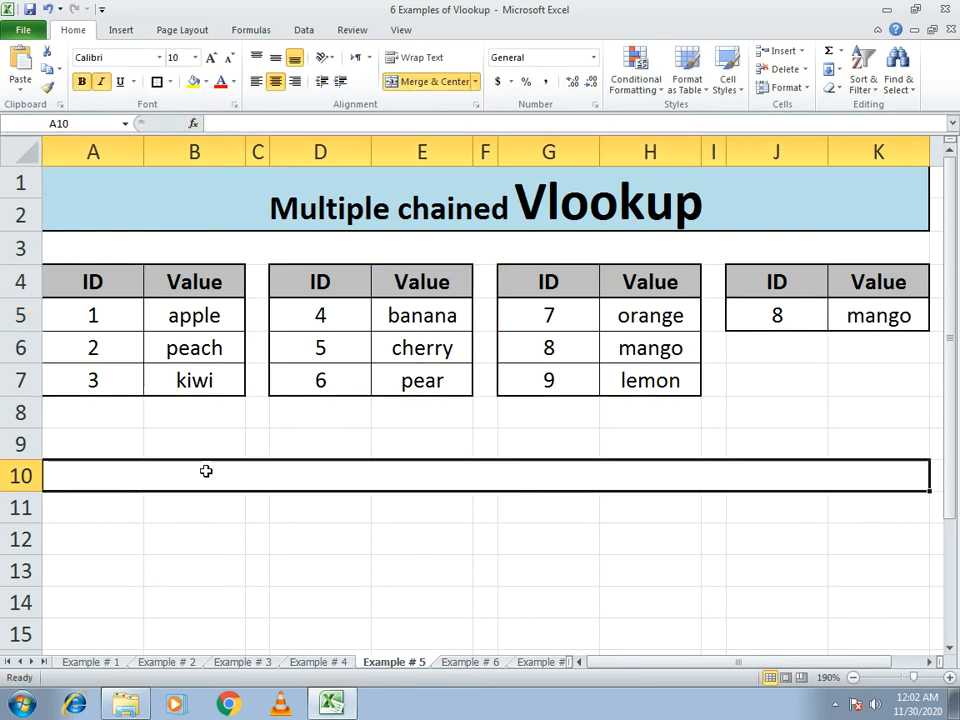
pyautogui.write("'")
pyautogui.hotkey('ctrl', 'v')
pyautogui.press('Return')
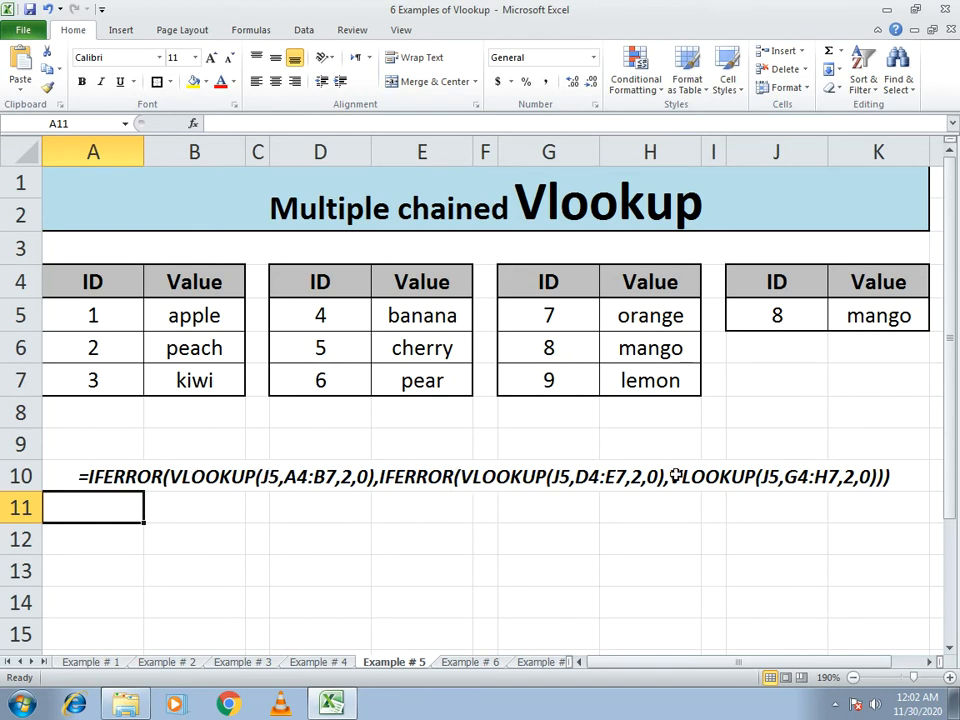
# Step: Open the Example # 6 worksheet on building hyperlinks and start a formula in cell G5 with an equals sign
pyautogui.click(480, 665)
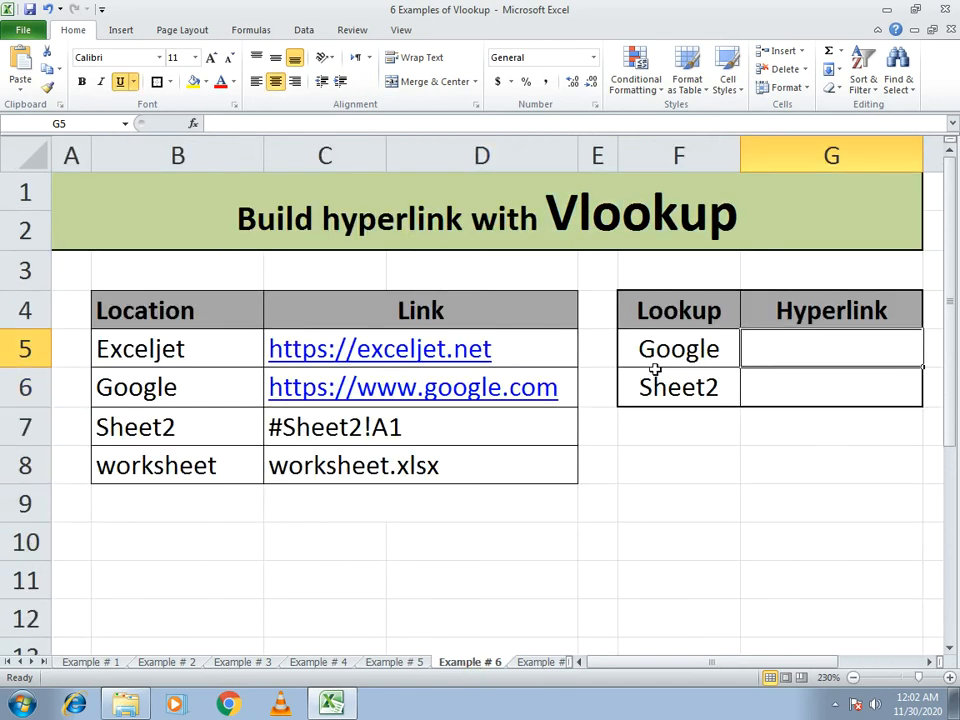
pyautogui.click(800, 386)
pyautogui.click(800, 347)
pyautogui.write('=')
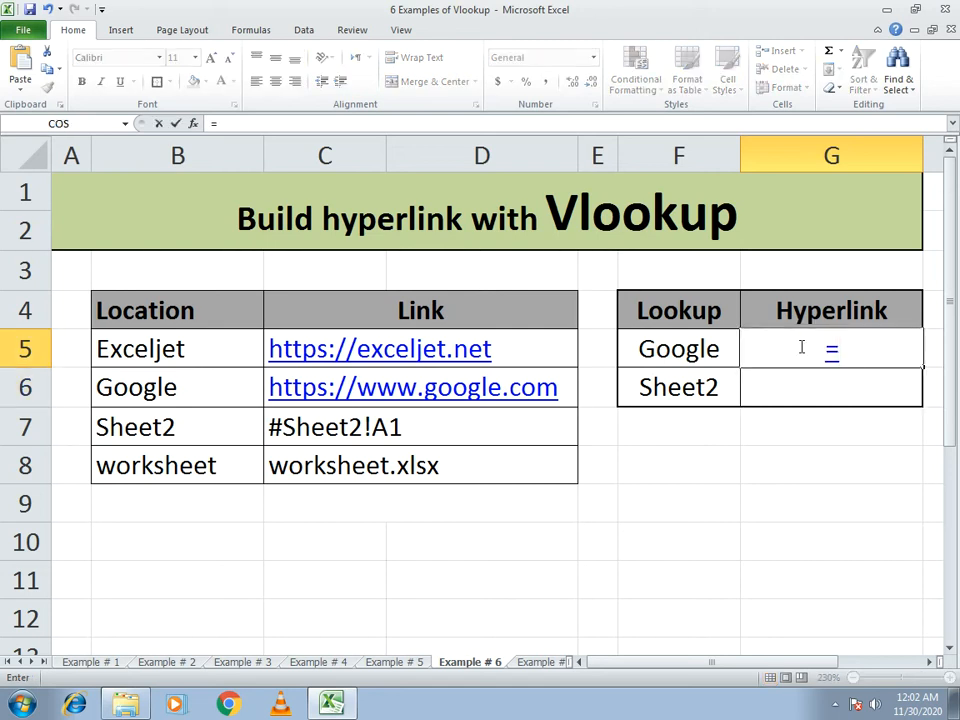
pyautogui.press('BackSpace')
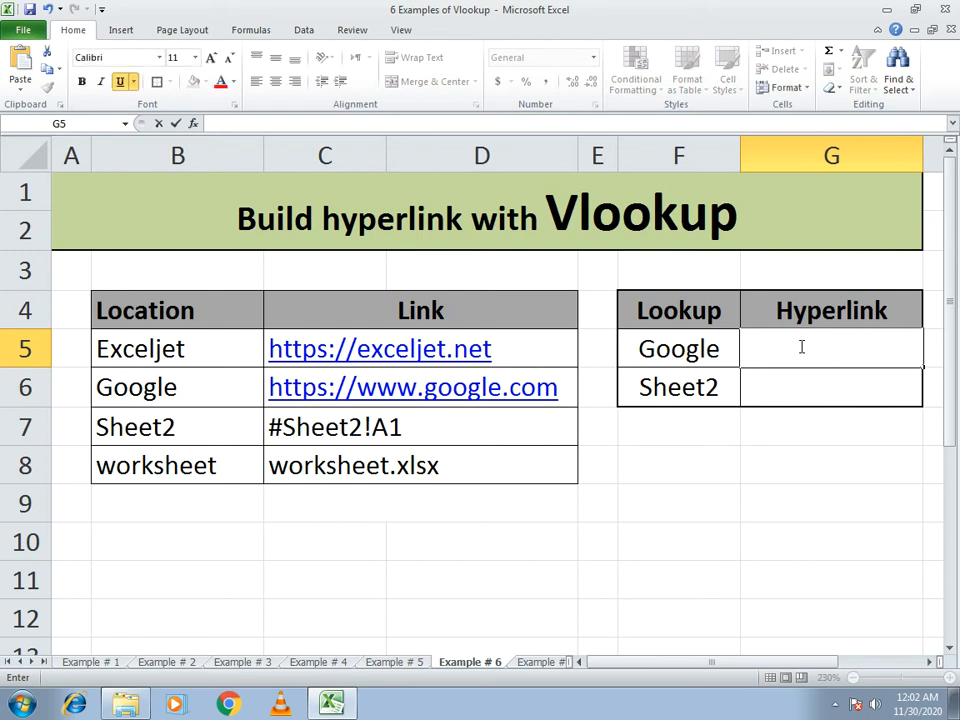
pyautogui.write('=YPE')
pyautogui.press('BackSpace')
pyautogui.press('BackSpace')
pyautogui.press('BackSpace')
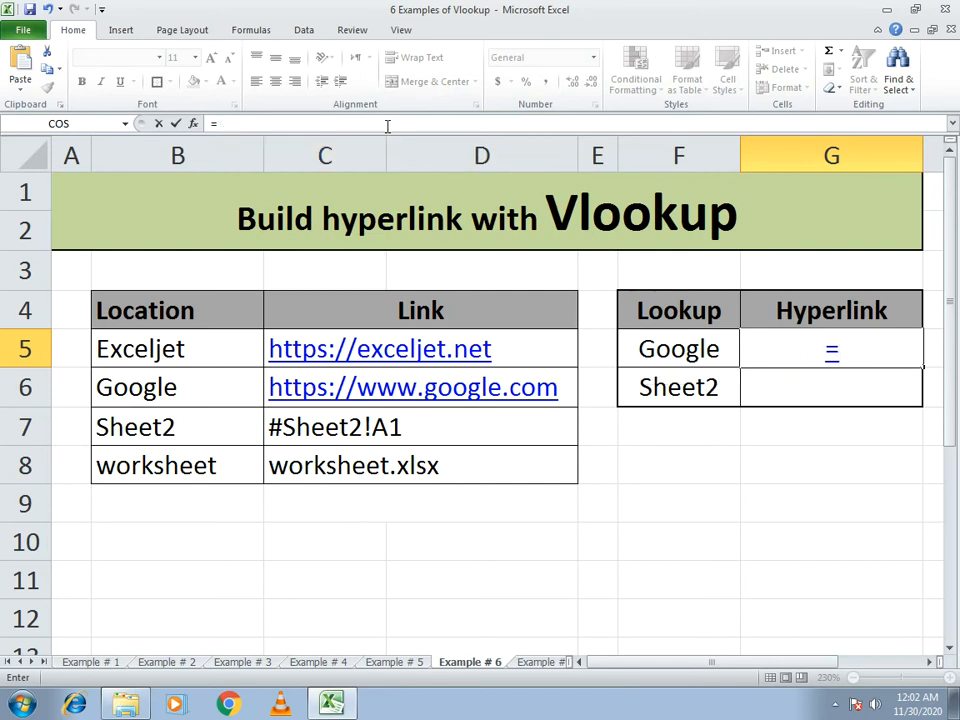
# Step: Enter the HYPERLINK function with its opening parenthesis in G5 so the formula reads =HYPERLINK(
pyautogui.write('YPER')
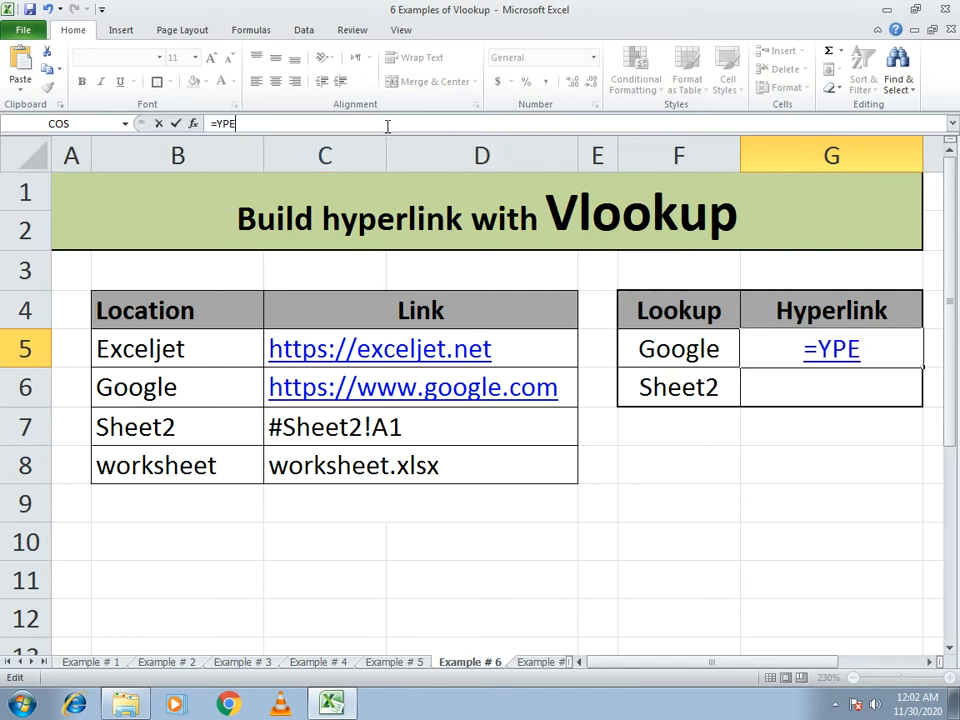
pyautogui.press('BackSpace')
pyautogui.press('BackSpace')
pyautogui.press('BackSpace')
pyautogui.write('H')
pyautogui.press('BackSpace')
pyautogui.press('BackSpace')
pyautogui.write('HYPERLI')
pyautogui.press('BackSpace')
pyautogui.write('LINL')
pyautogui.press('BackSpace')
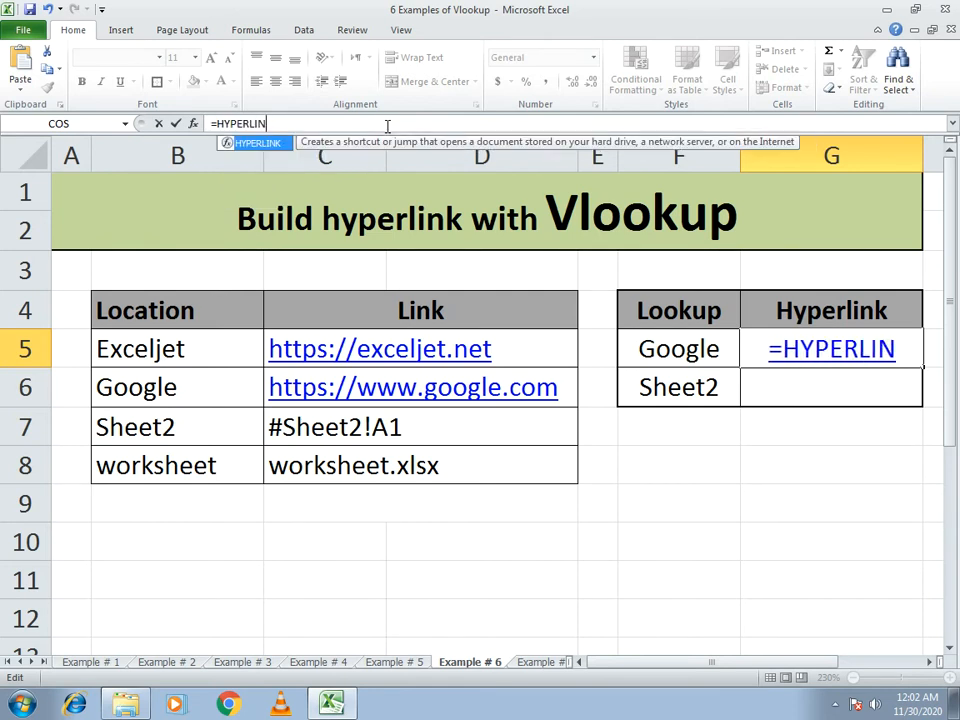
pyautogui.write('K(')
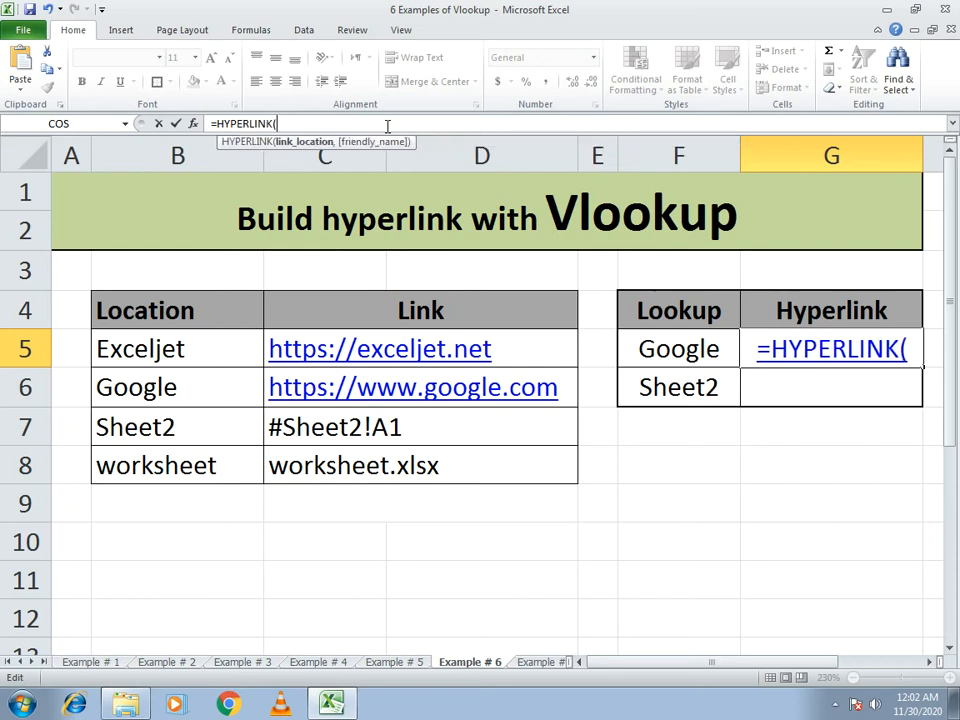
# Step: Nest a VLOOKUP function inside the HYPERLINK formula in G5, using F5 as the lookup value
pyautogui.write('VLOOOK')
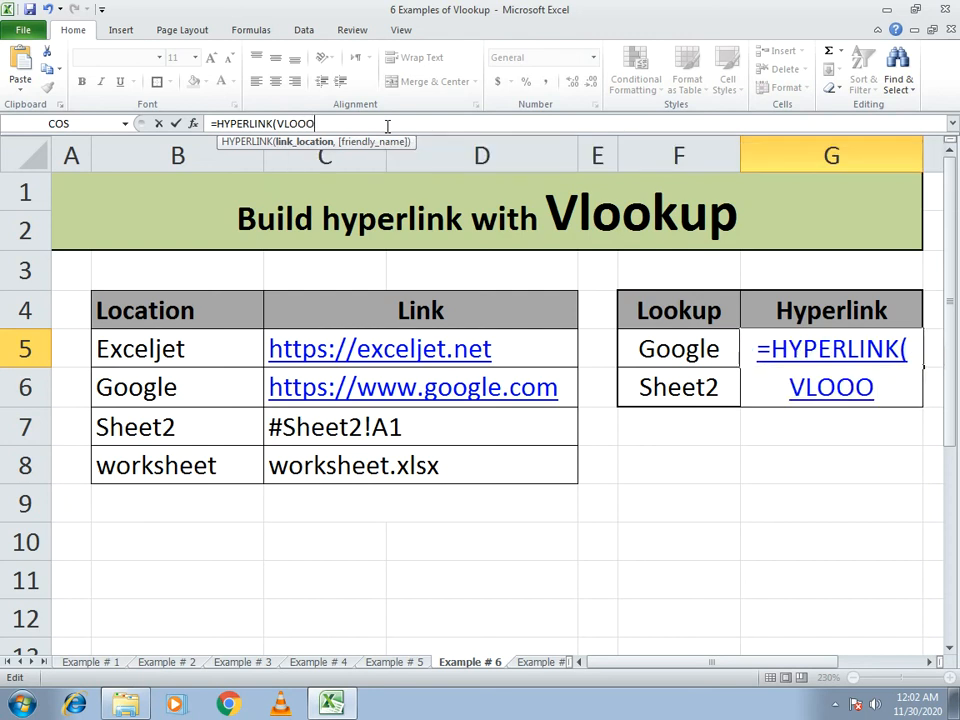
pyautogui.press('BackSpace')
pyautogui.press('BackSpace')
pyautogui.write('KU')
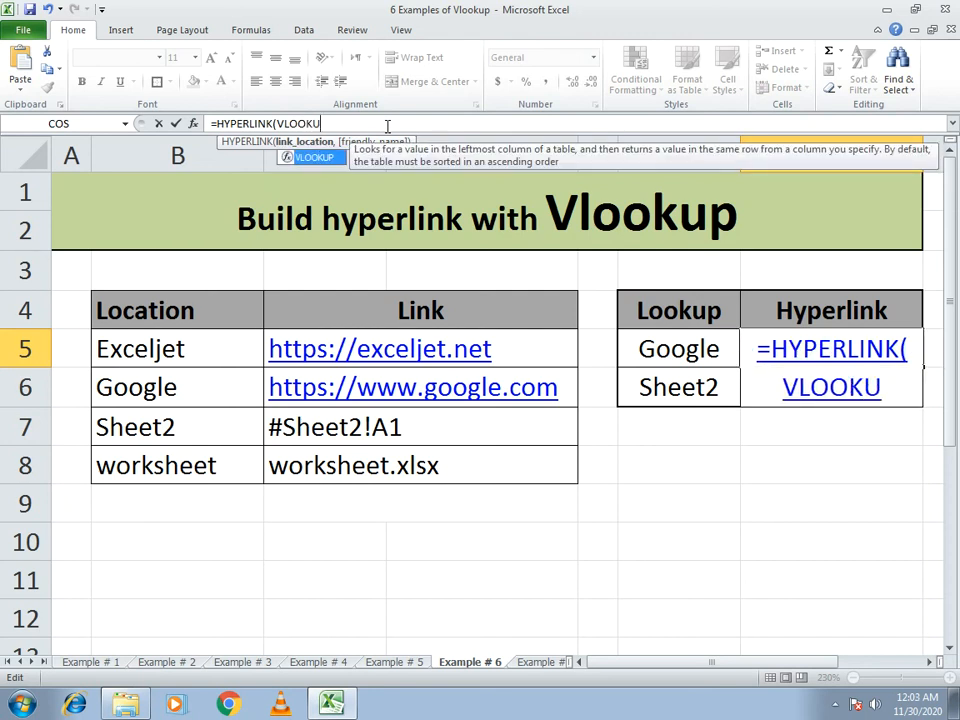
pyautogui.write('P(')
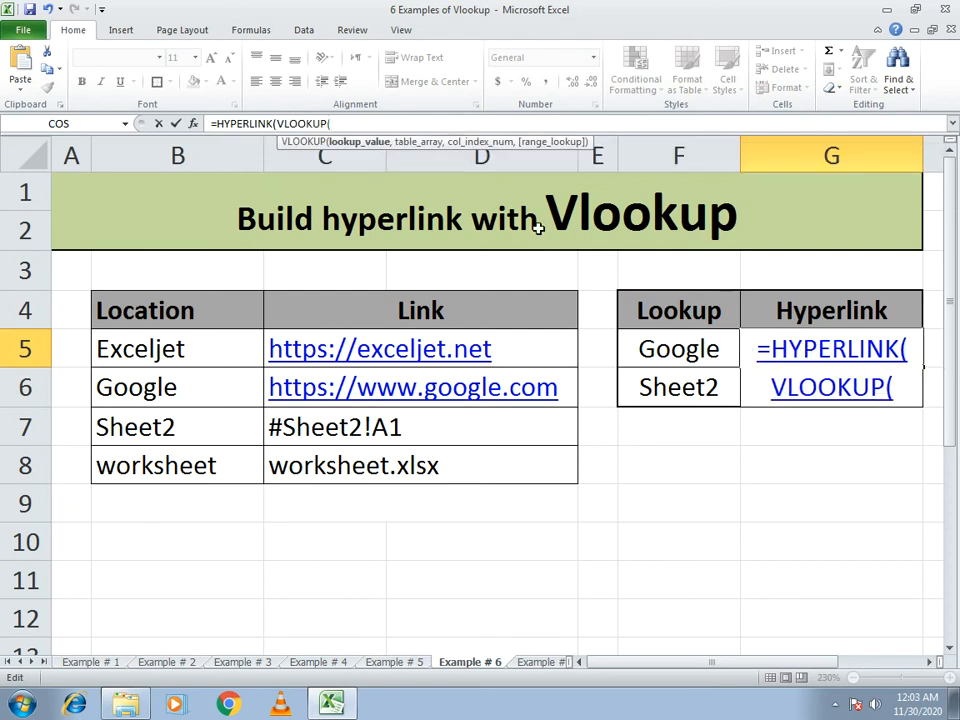
pyautogui.click(677, 349)
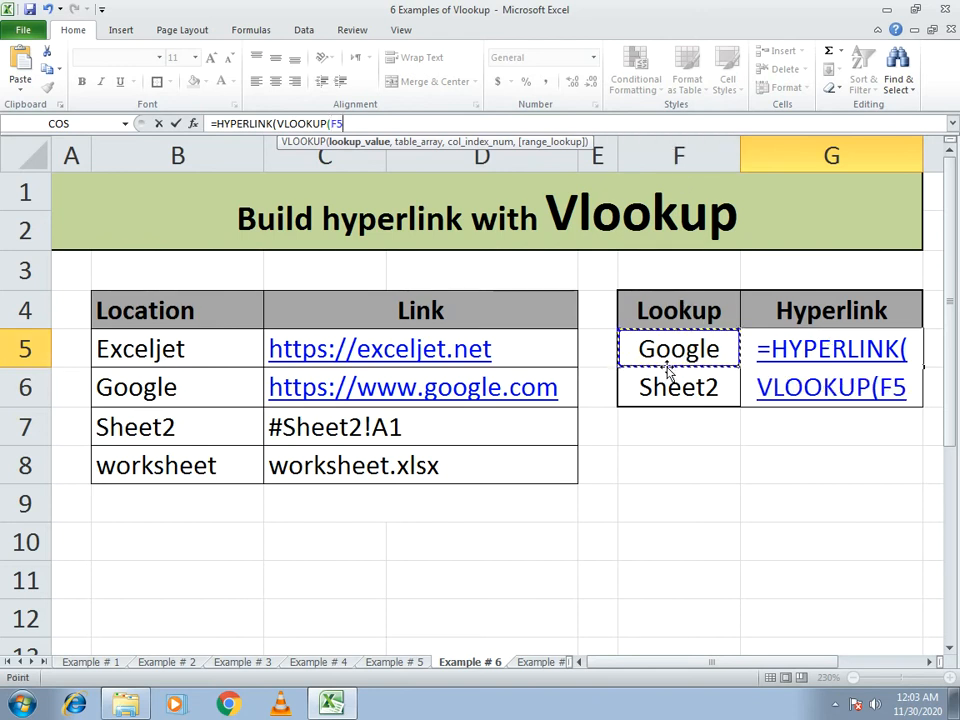
pyautogui.write(',')
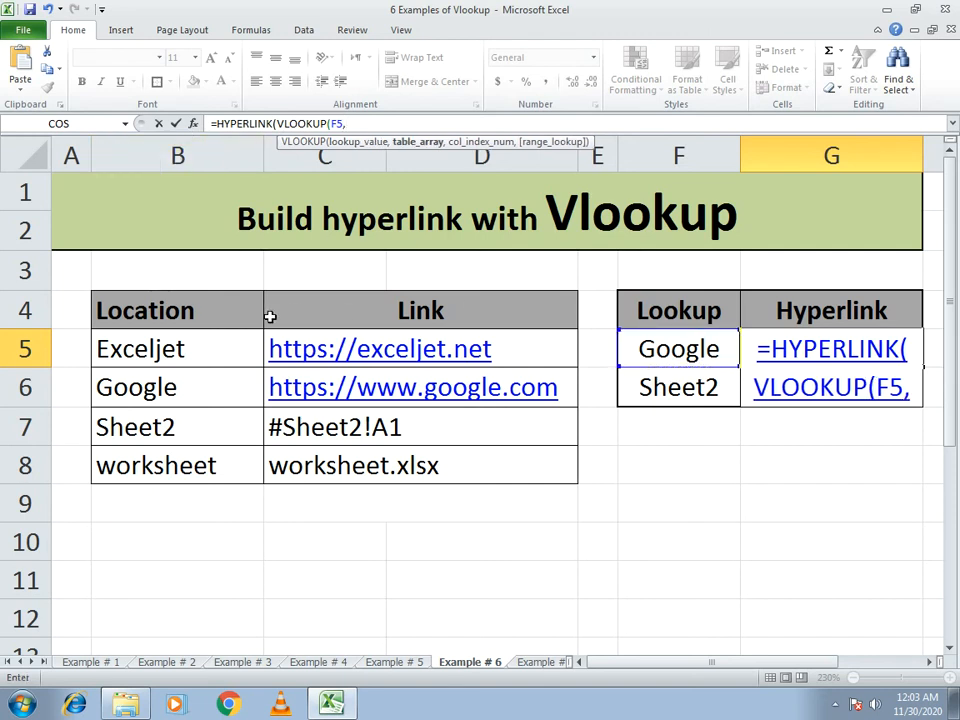
# Step: Complete the nested VLOOKUP with table range B4:D8, column index 2 and exact match 0
pyautogui.moveTo(192, 310); pyautogui.dragTo(390, 483)
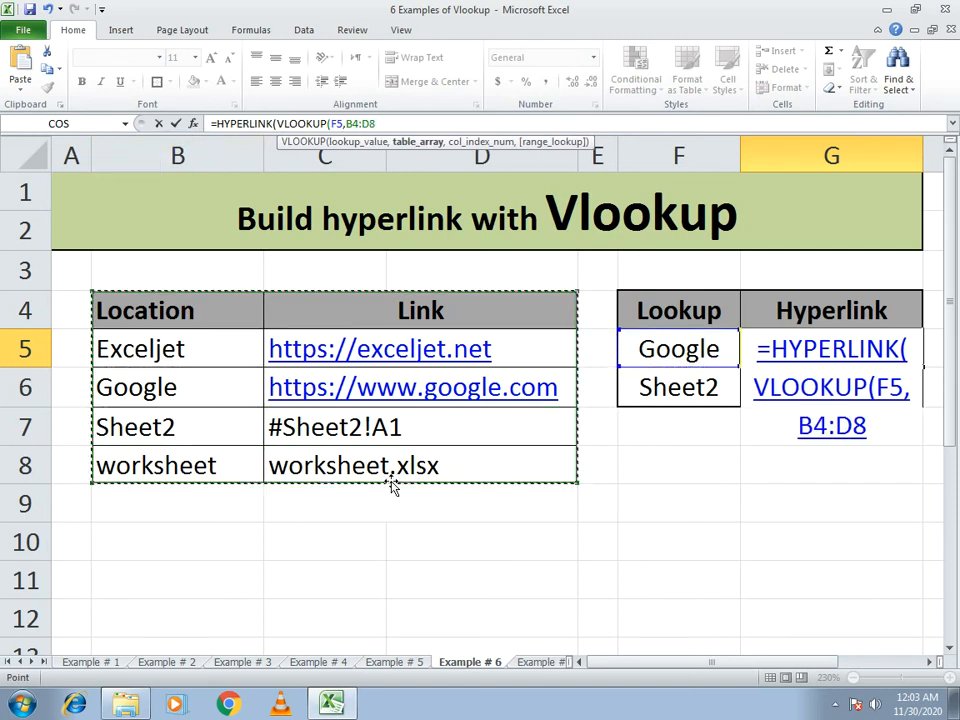
pyautogui.write(',')
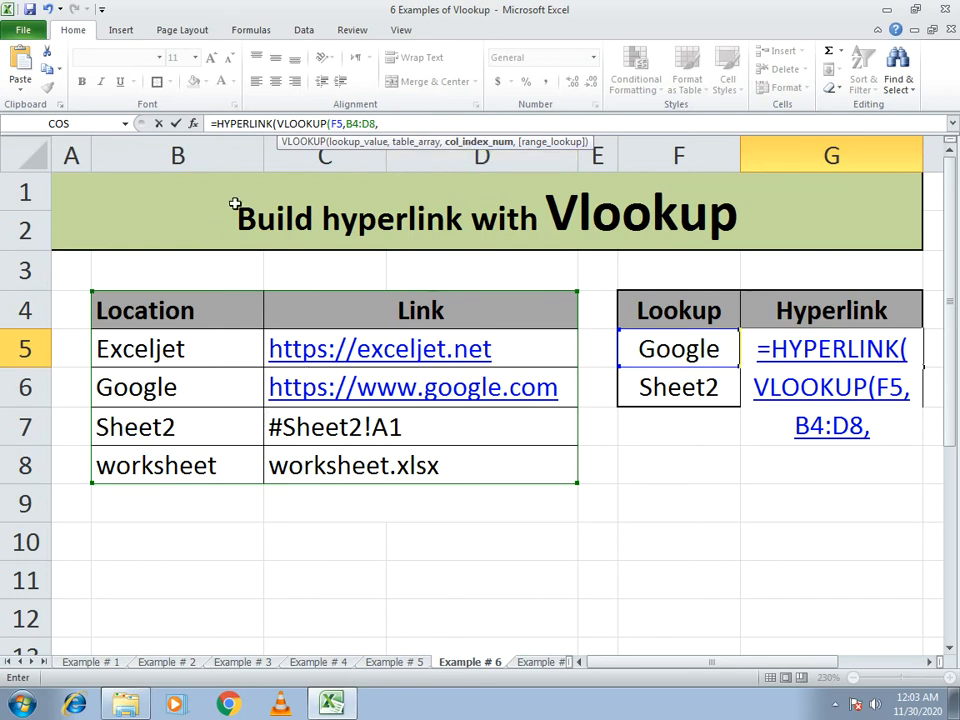
pyautogui.write('2,')
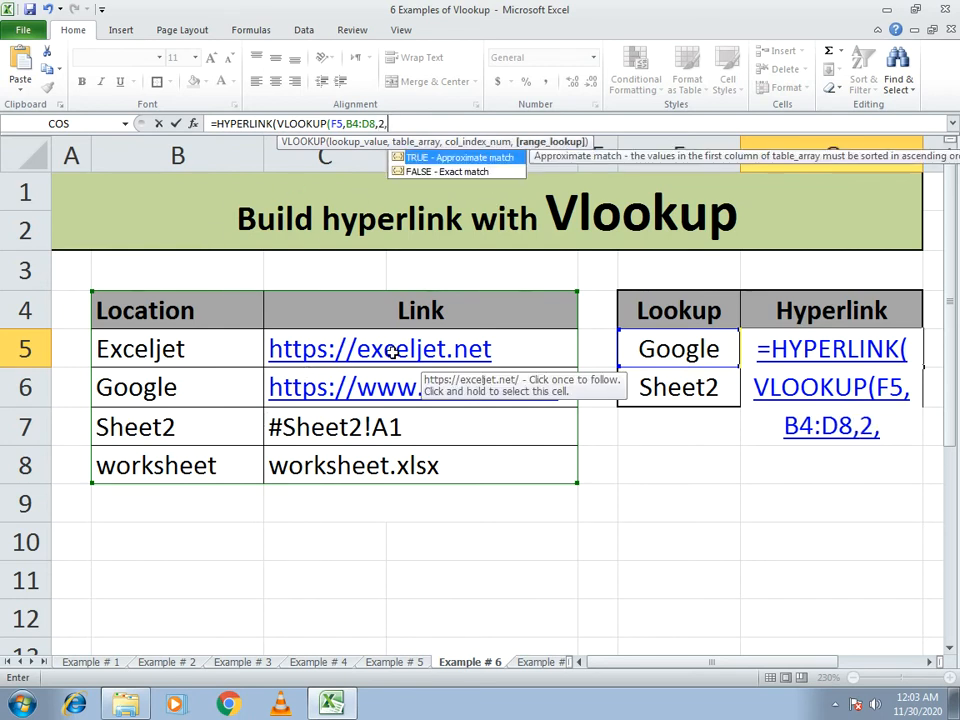
pyautogui.write('0')
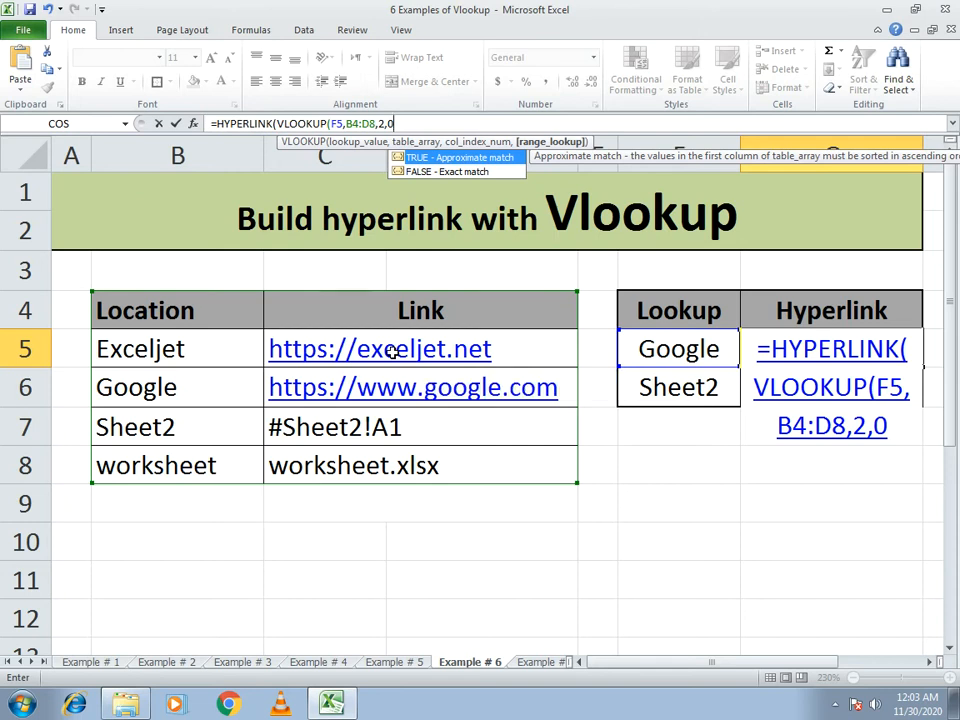
pyautogui.write(')')
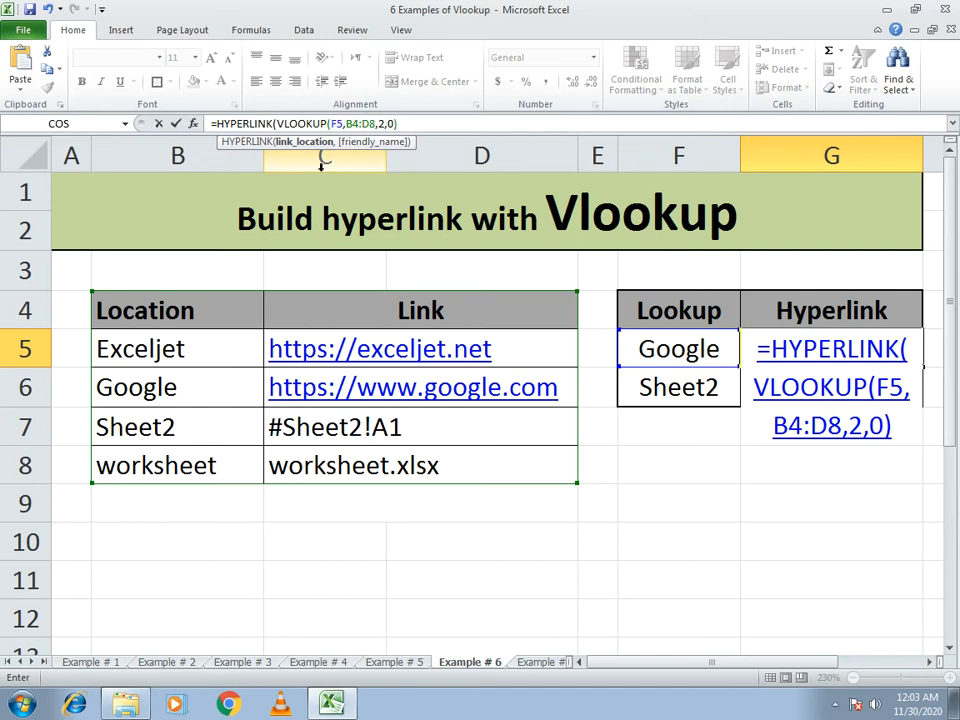
# Step: Add F5 as the HYPERLINK friendly name and commit the G5 formula with its closing parenthesis
pyautogui.write(',')
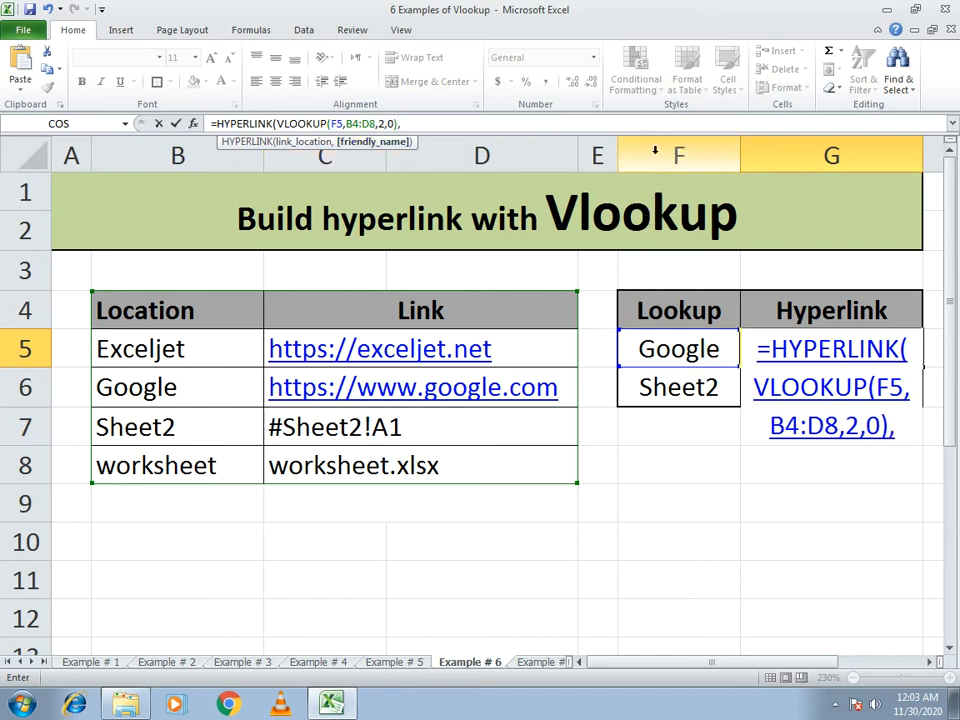
pyautogui.click(675, 346)
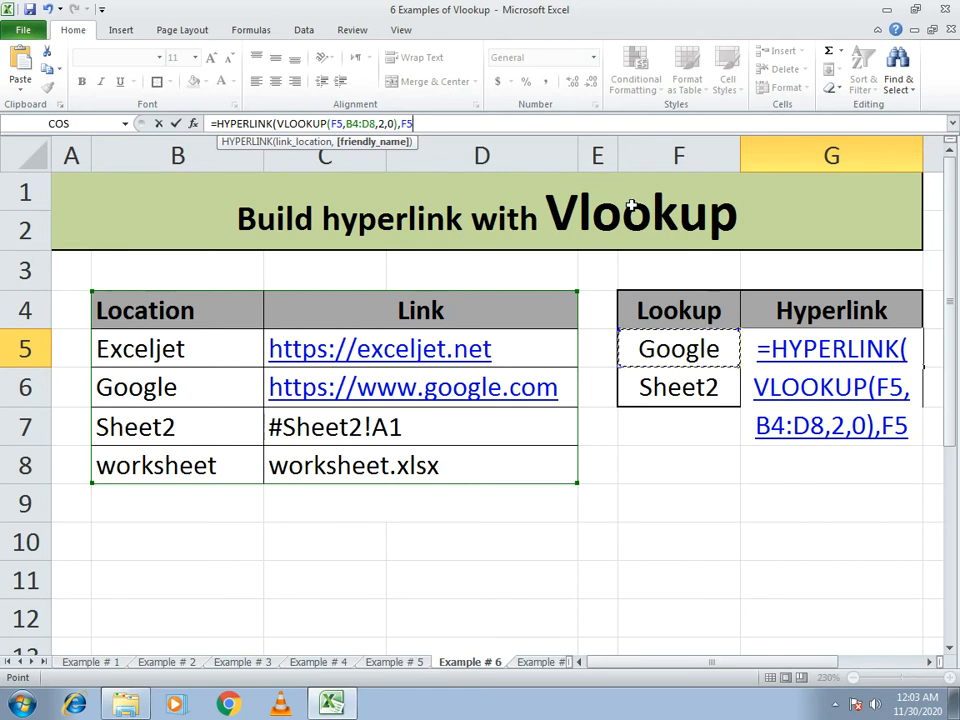
pyautogui.press('Return')
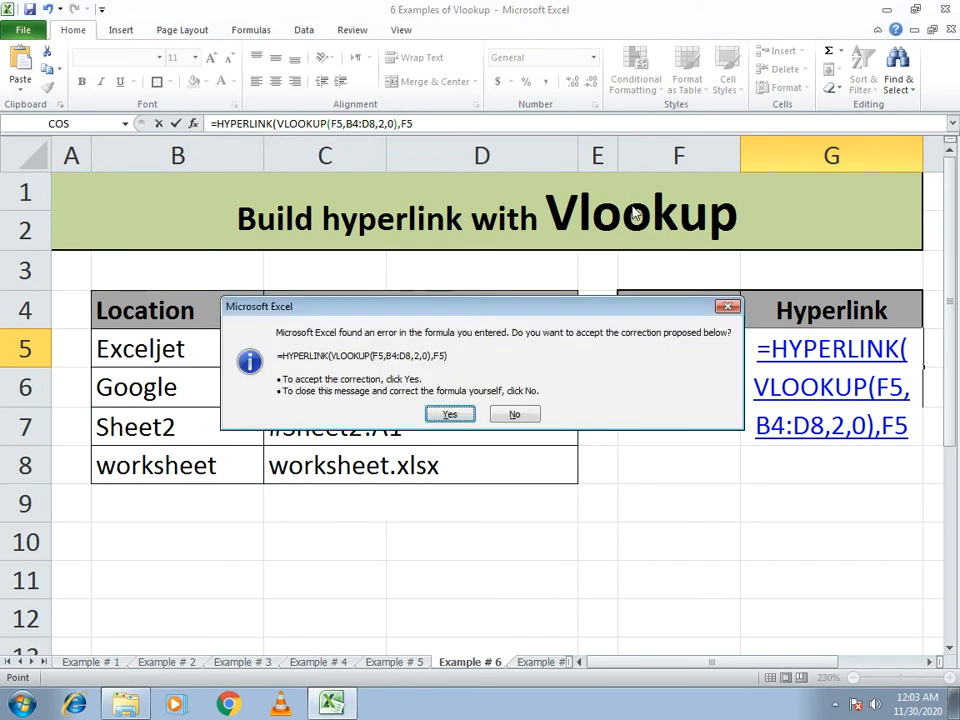
pyautogui.press('Return')
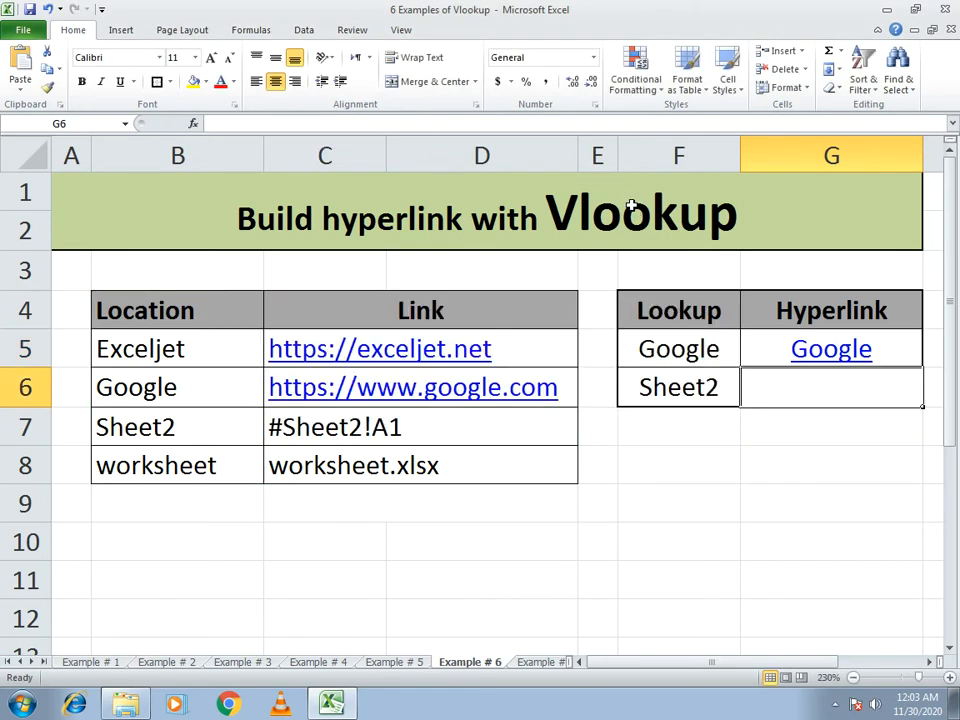
# Step: Test the Google hyperlink in G5 by following it
pyautogui.click(836, 362)
pyautogui.click(799, 400)
pyautogui.click(796, 357)
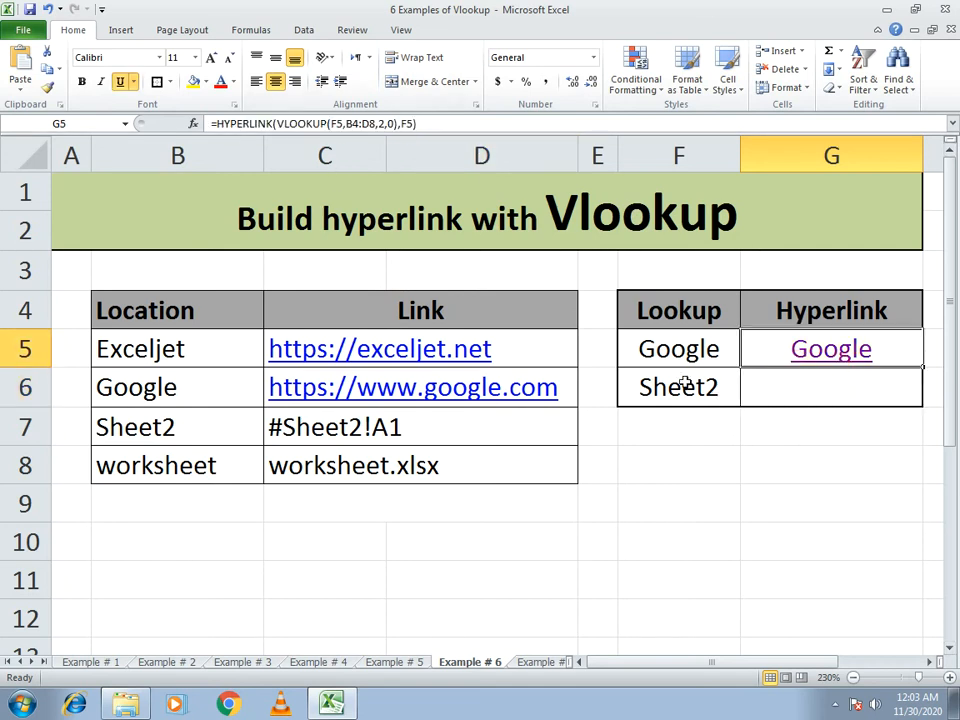
pyautogui.click(797, 390)
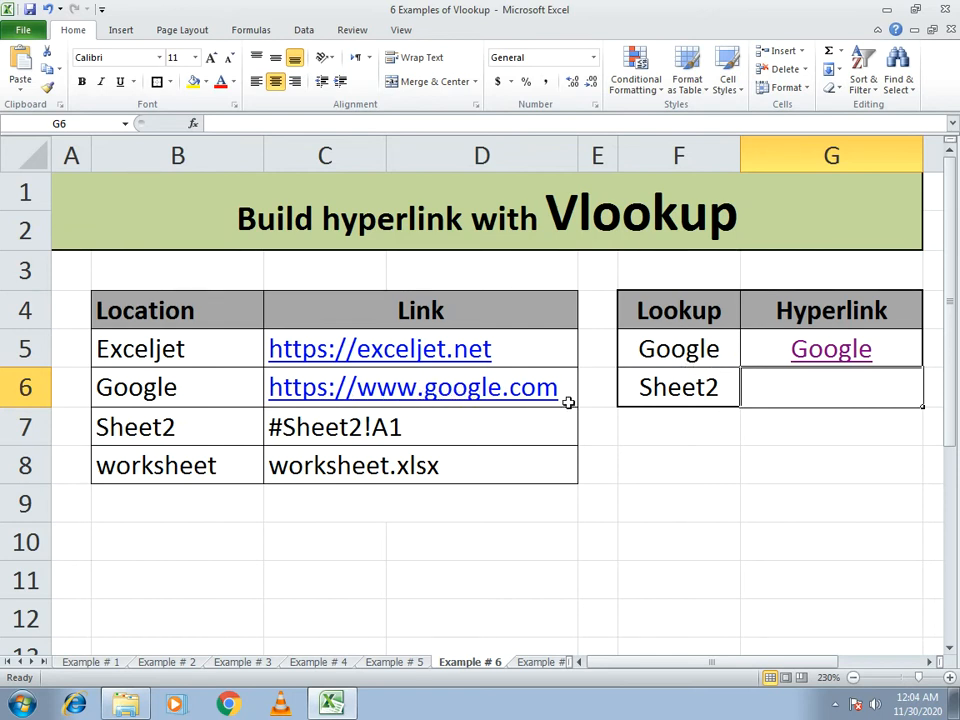
# Step: Fill the hyperlink formula from G5 down to G6 for the Sheet2 lookup
pyautogui.click(806, 364)
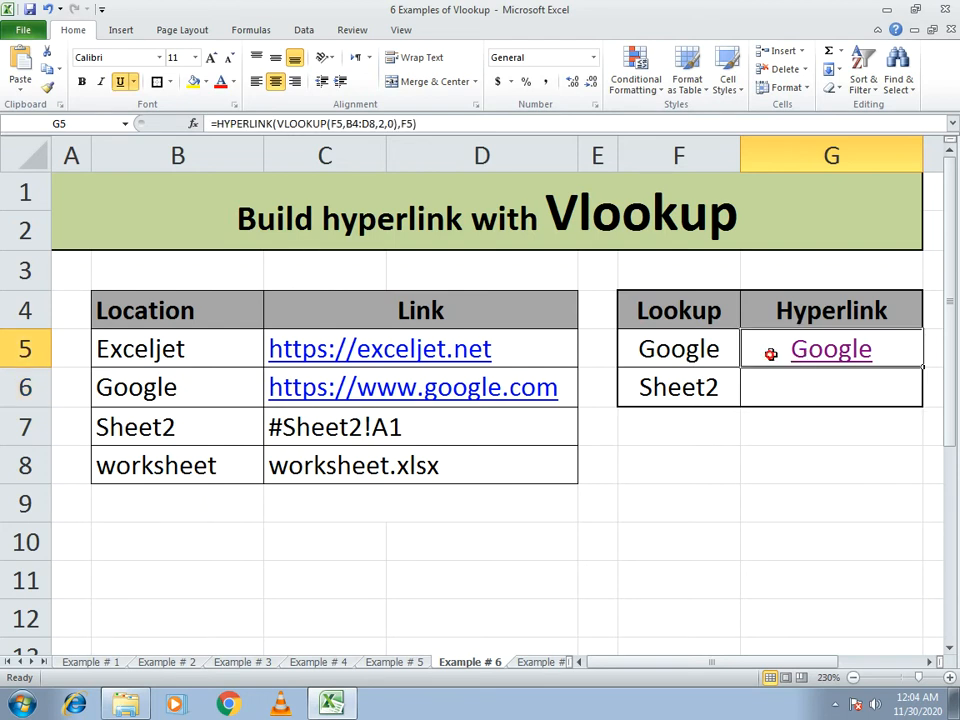
pyautogui.moveTo(922, 368); pyautogui.dragTo(924, 402)
pyautogui.click(898, 442)
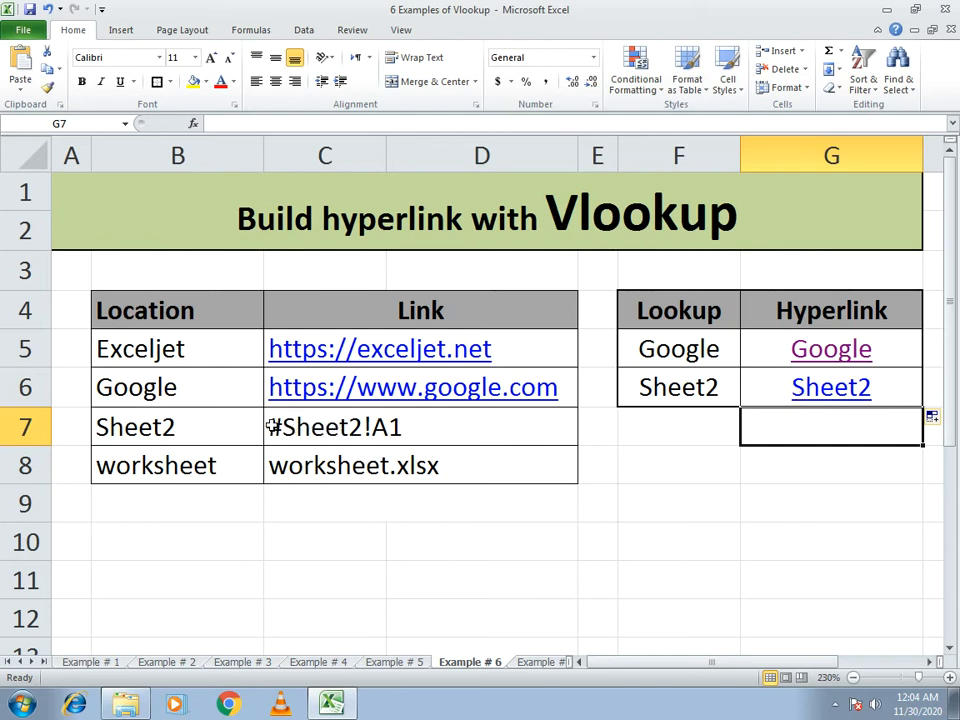
# Step: Change the lookup entry in F5 to worksheet
pyautogui.click(675, 355)
pyautogui.write('WORK')
pyautogui.press('BackSpace')
pyautogui.press('BackSpace')
pyautogui.press('BackSpace')
pyautogui.press('BackSpace')
pyautogui.write('worksh')
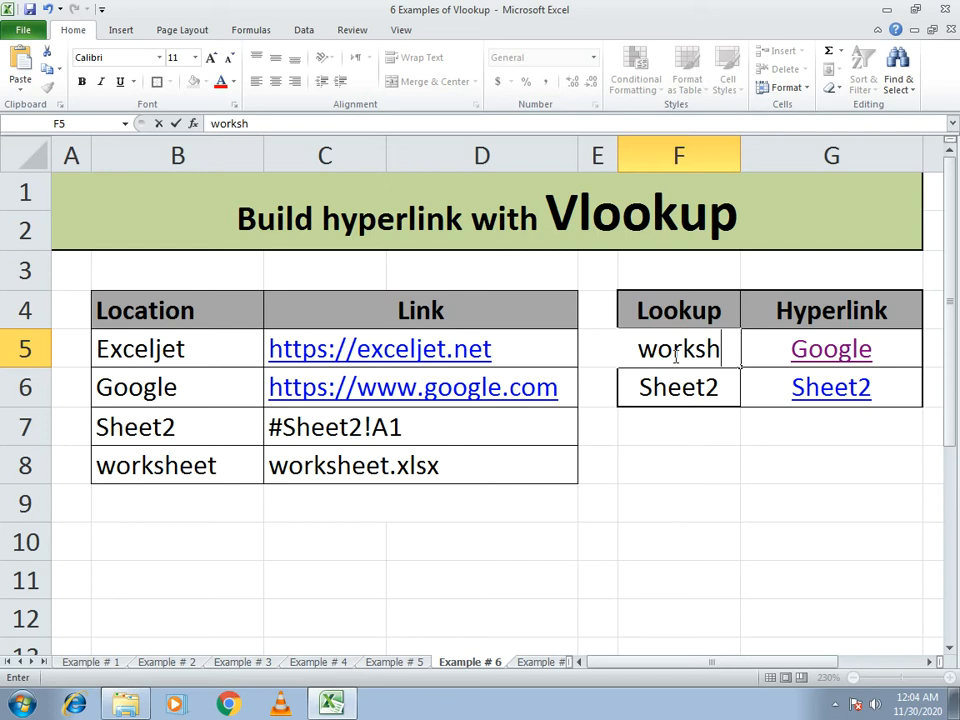
pyautogui.press('BackSpace')
pyautogui.write('heet')
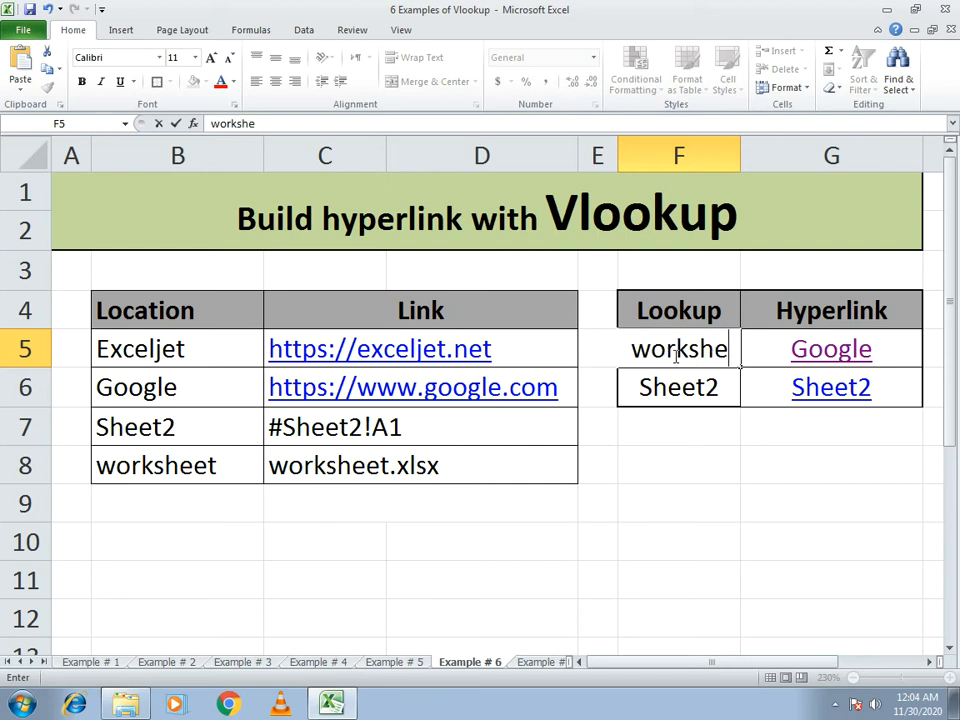
pyautogui.press('Return')
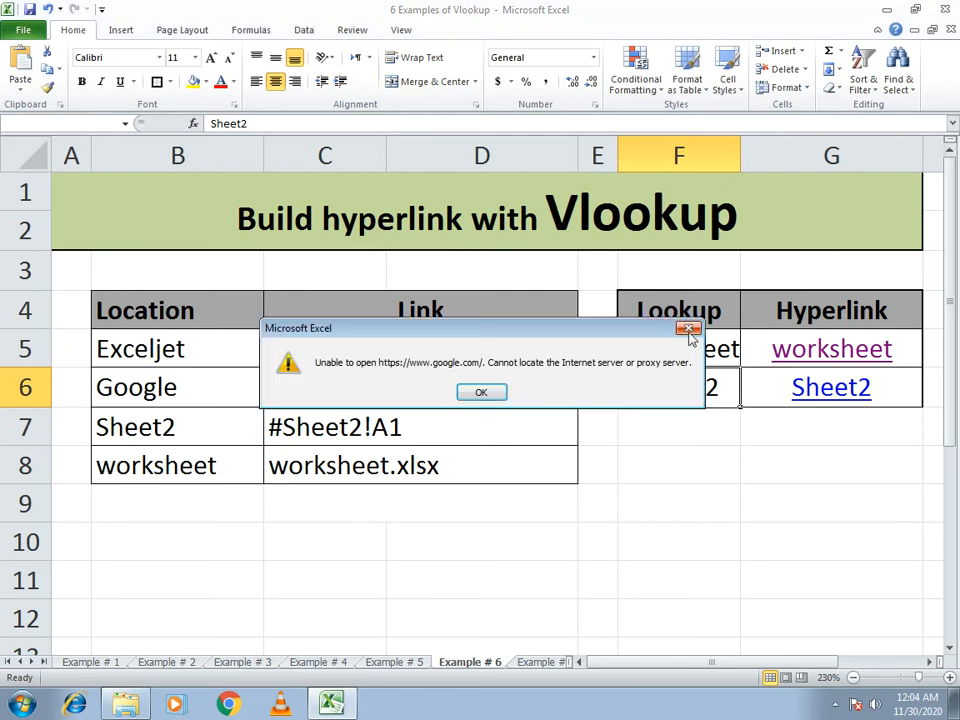
# Step: Dismiss the message box and check the lookup entry in F5 and the hyperlink formula in G6
pyautogui.click(689, 330)
pyautogui.click(623, 557)
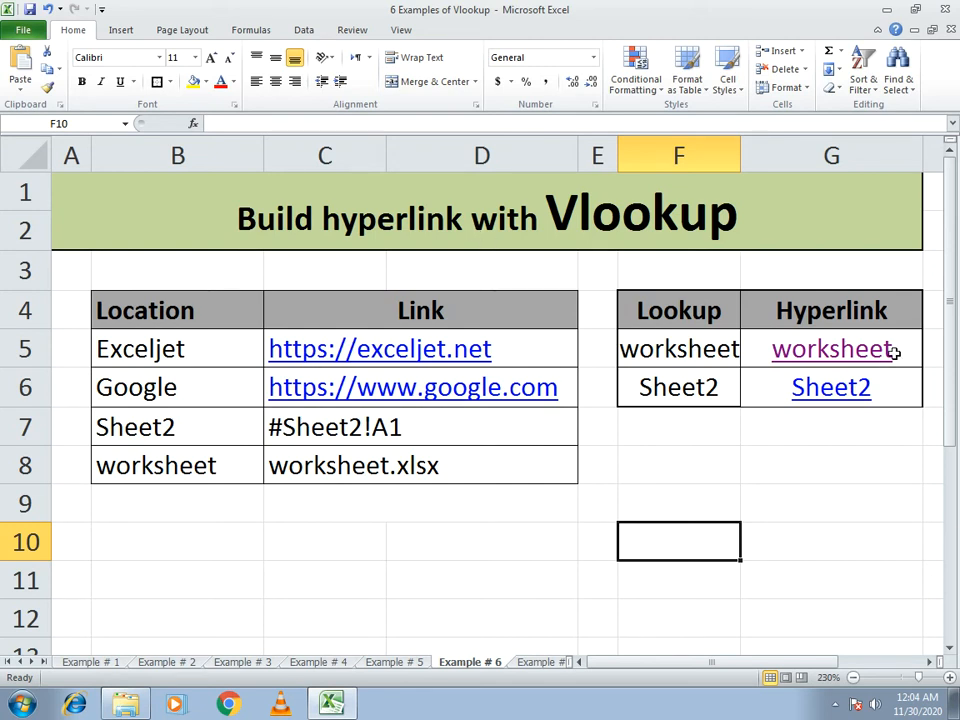
pyautogui.click(673, 347)
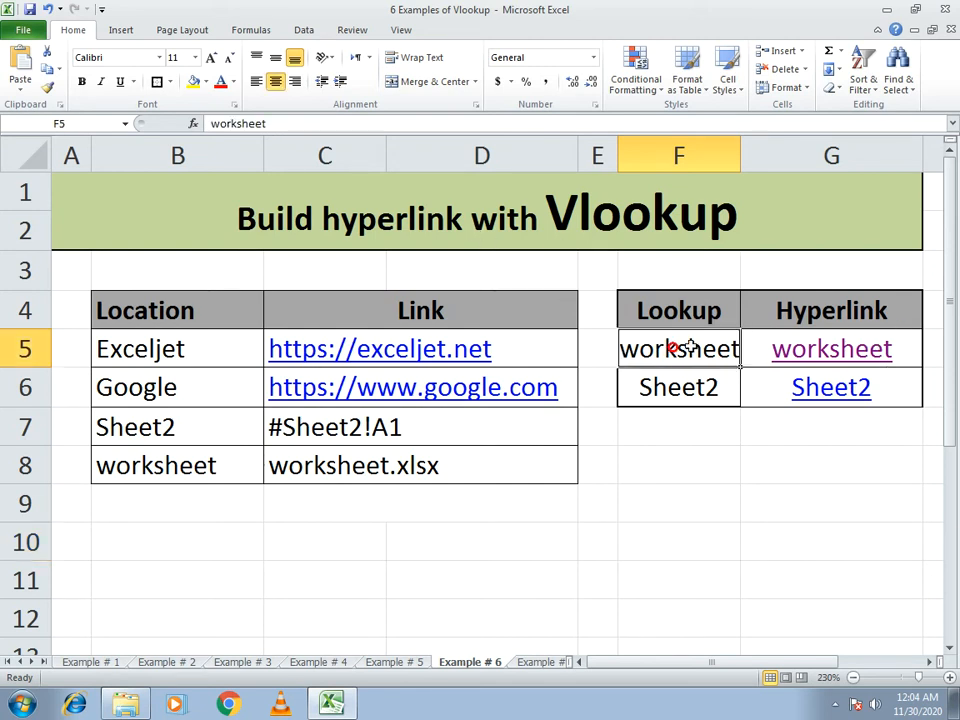
pyautogui.click(751, 380)
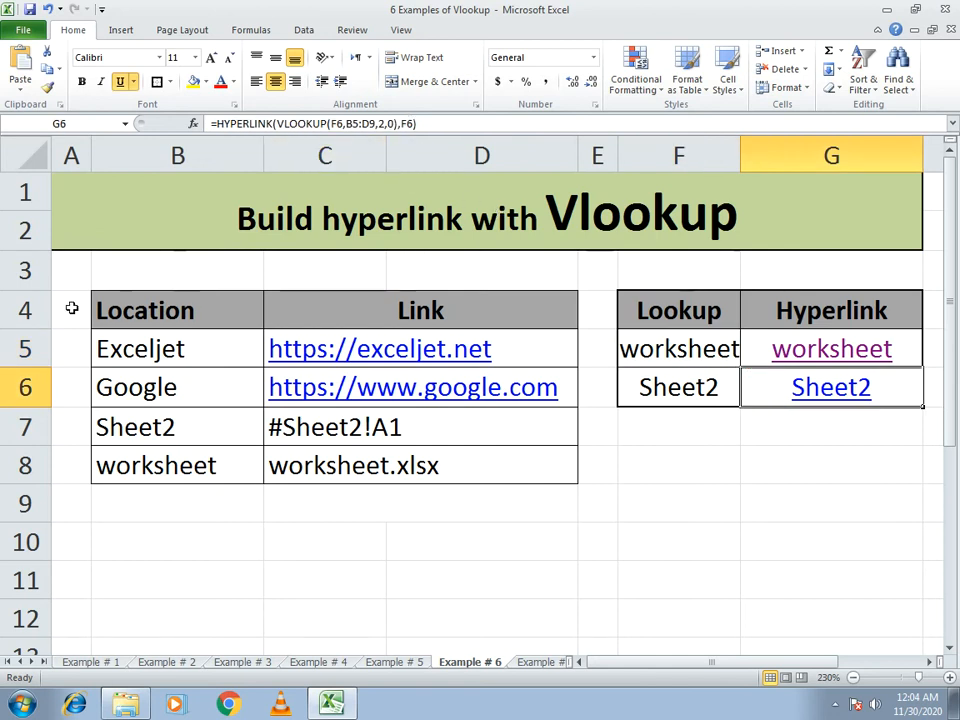
# Step: Open the Example # 7 worksheet and start a VLOOKUP formula in Cost cell F5
pyautogui.click(521, 664)
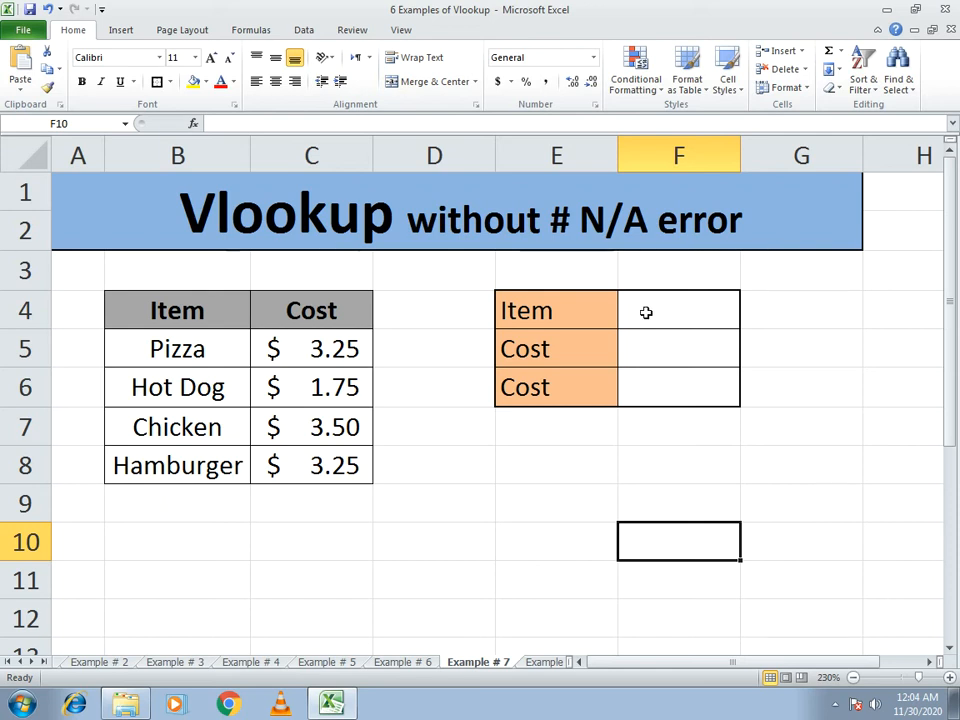
pyautogui.click(692, 302)
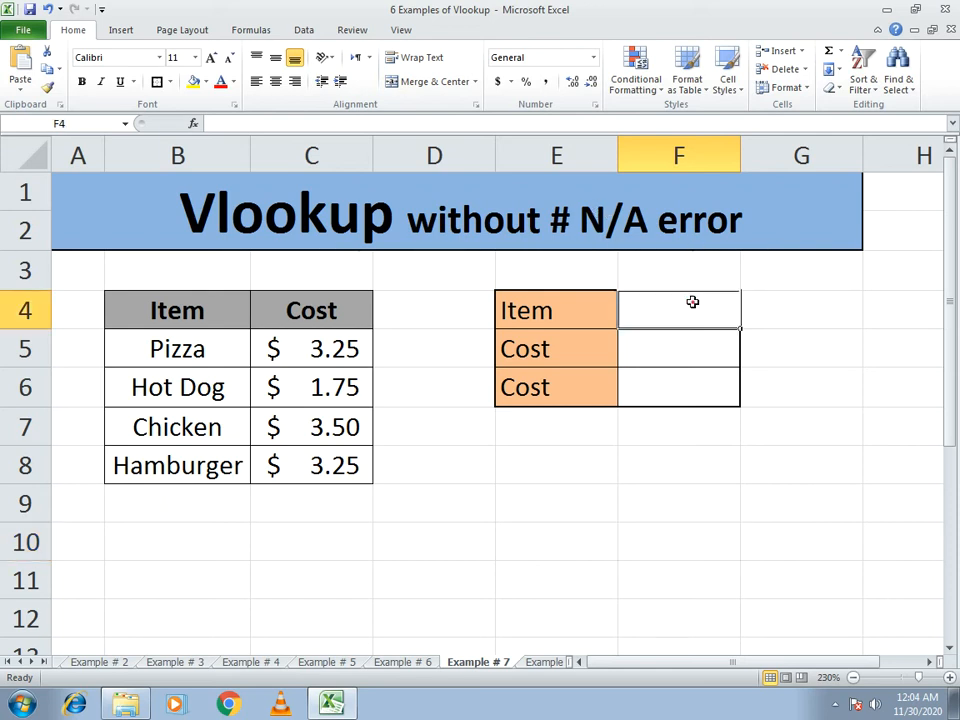
pyautogui.press('Return')
pyautogui.write('=vlok')
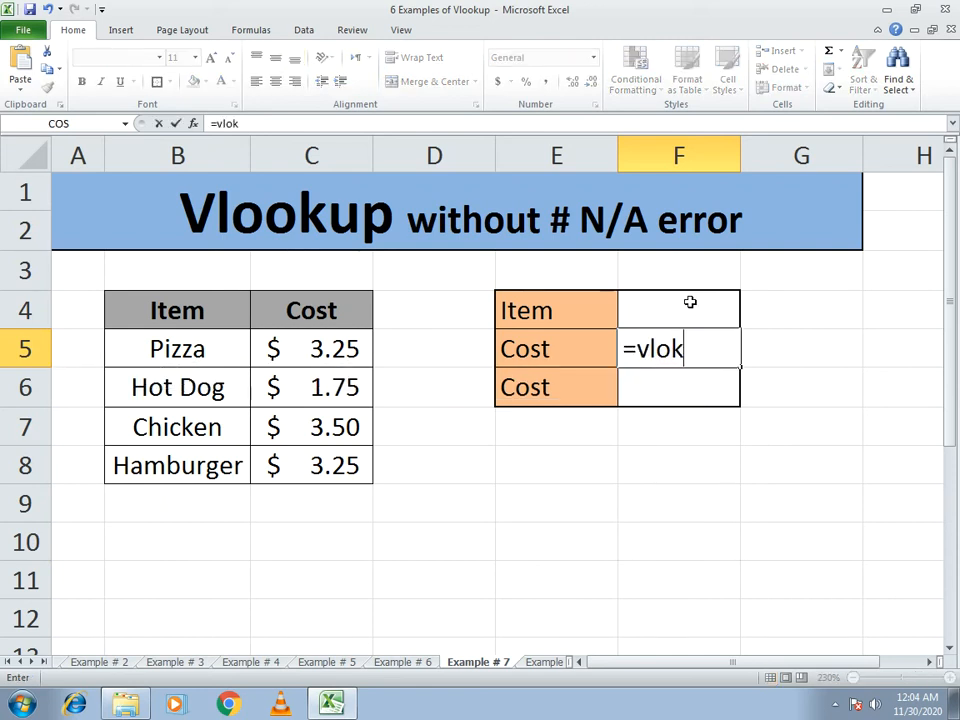
pyautogui.press('BackSpace')
pyautogui.write('okup')
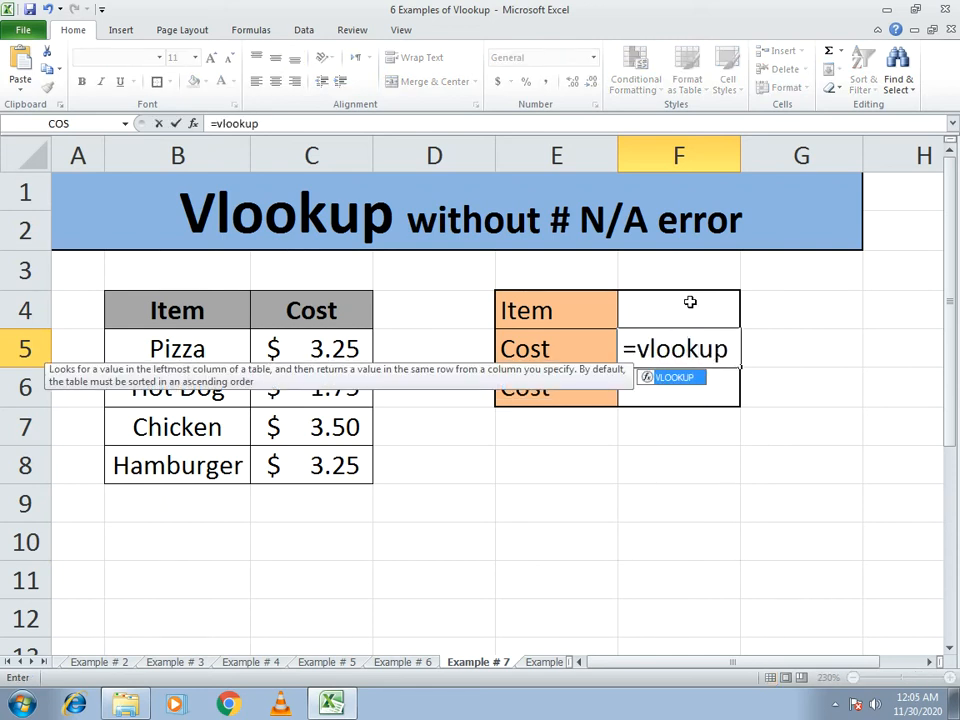
pyautogui.write('(')
# Step: Complete the F5 formula with lookup value F4, table range B4:C8, column index 2 and exact match 0
pyautogui.click(690, 301)
pyautogui.write(',')
pyautogui.moveTo(173, 314); pyautogui.dragTo(291, 476)
pyautogui.write(',2,0')
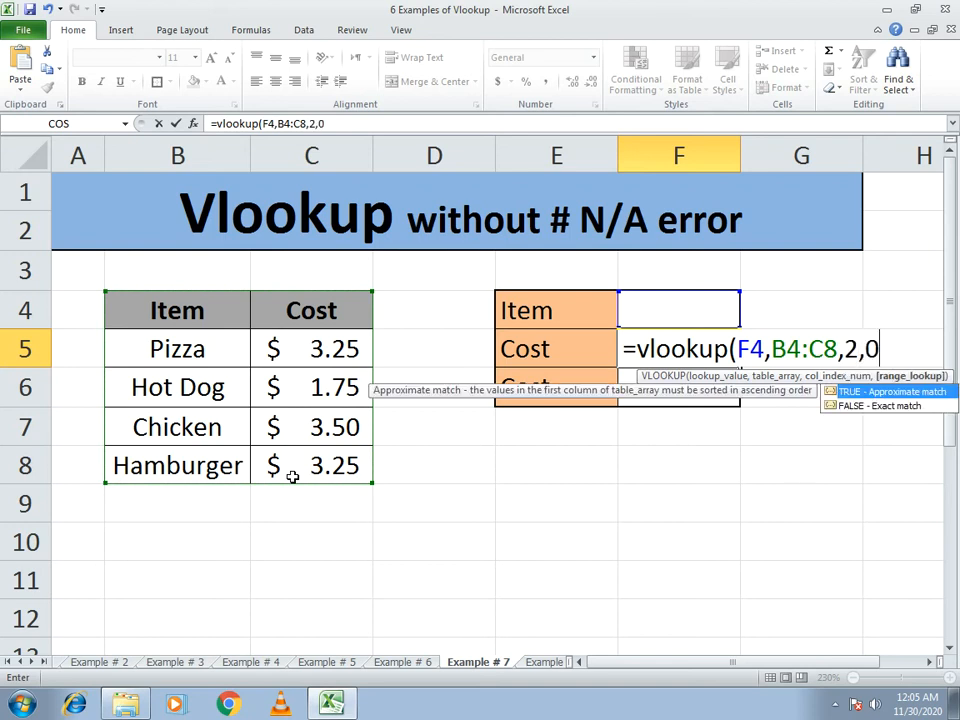
pyautogui.write(')')
pyautogui.press('Return')
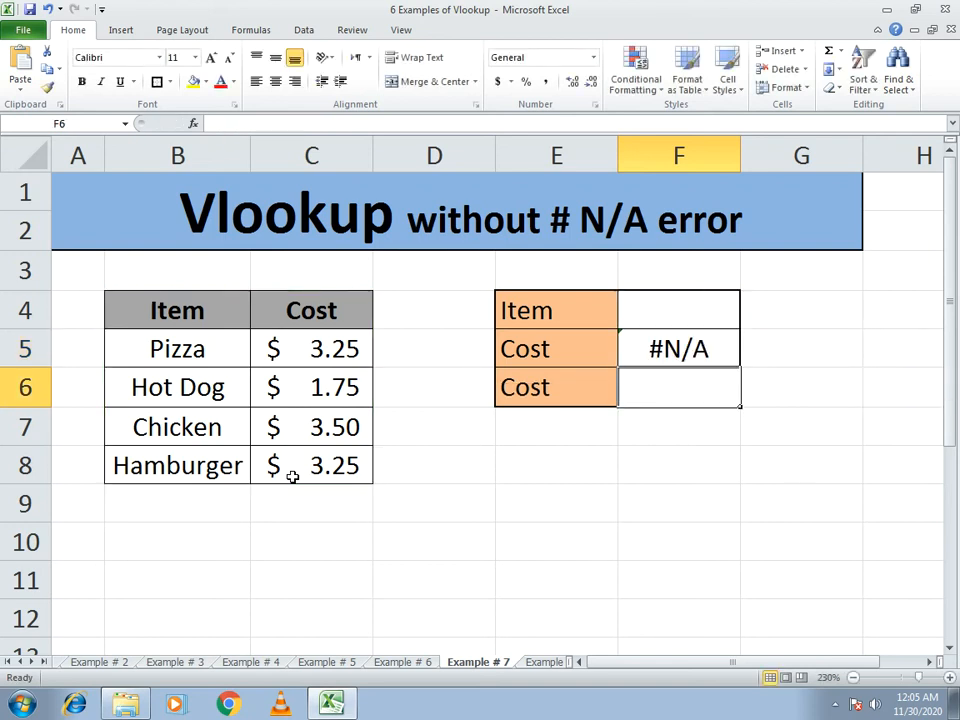
# Step: Enter Pizza as the item in F4 to test the cost lookup
pyautogui.click(678, 310)
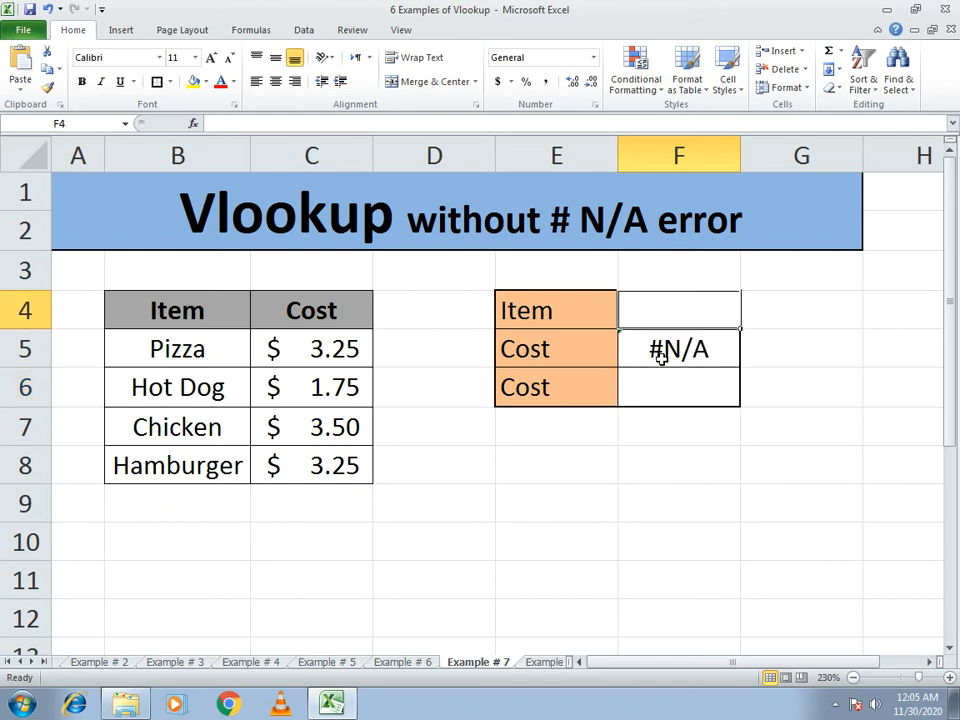
pyautogui.click(664, 388)
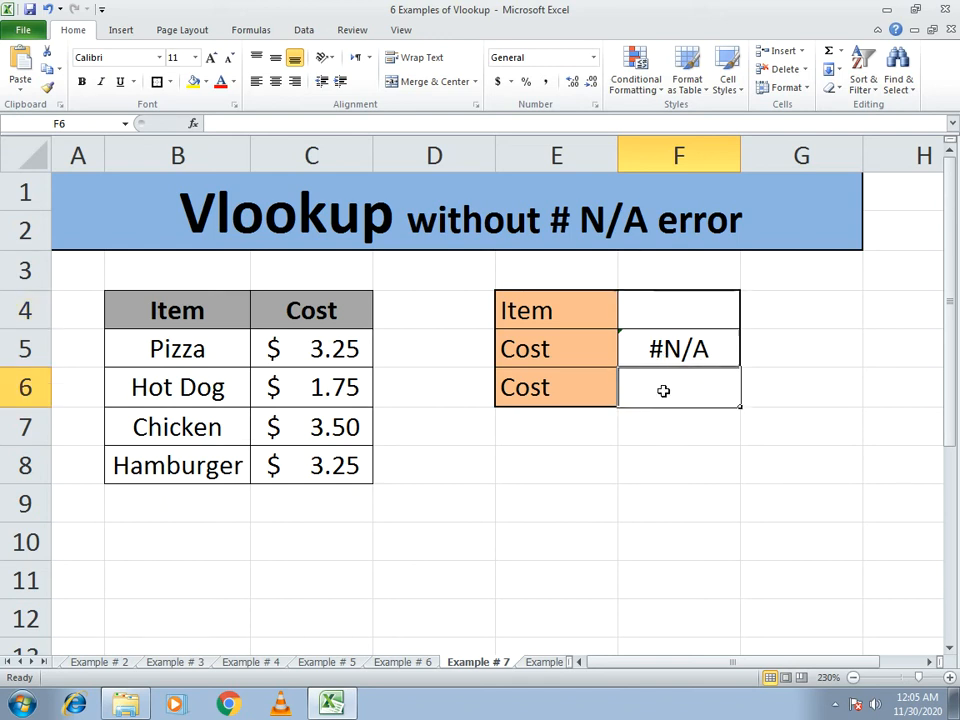
pyautogui.click(660, 320)
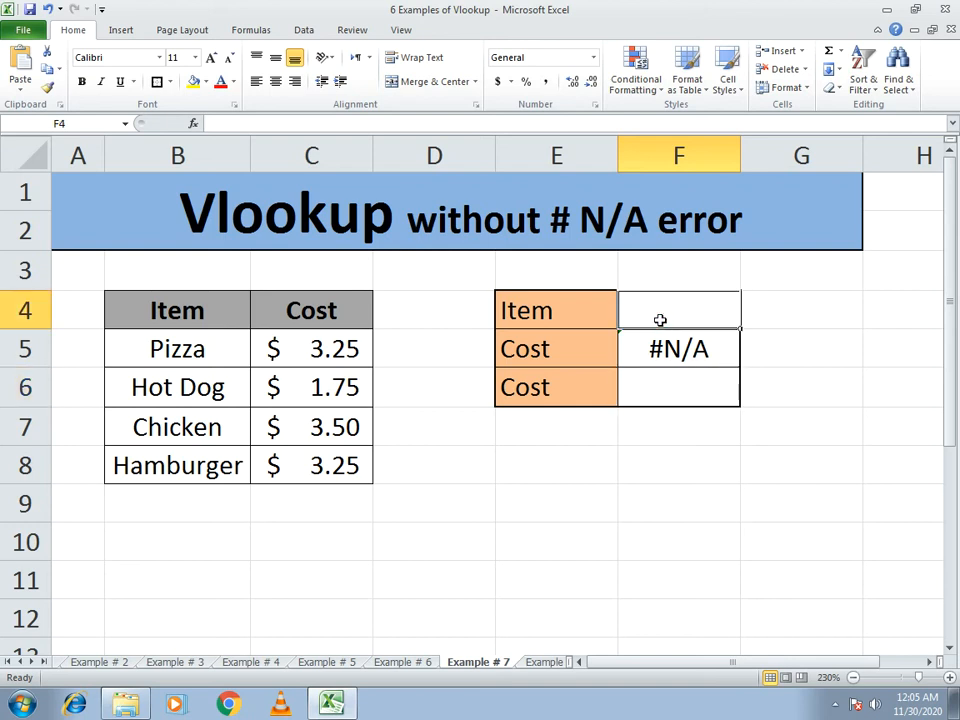
pyautogui.write('Pizza')
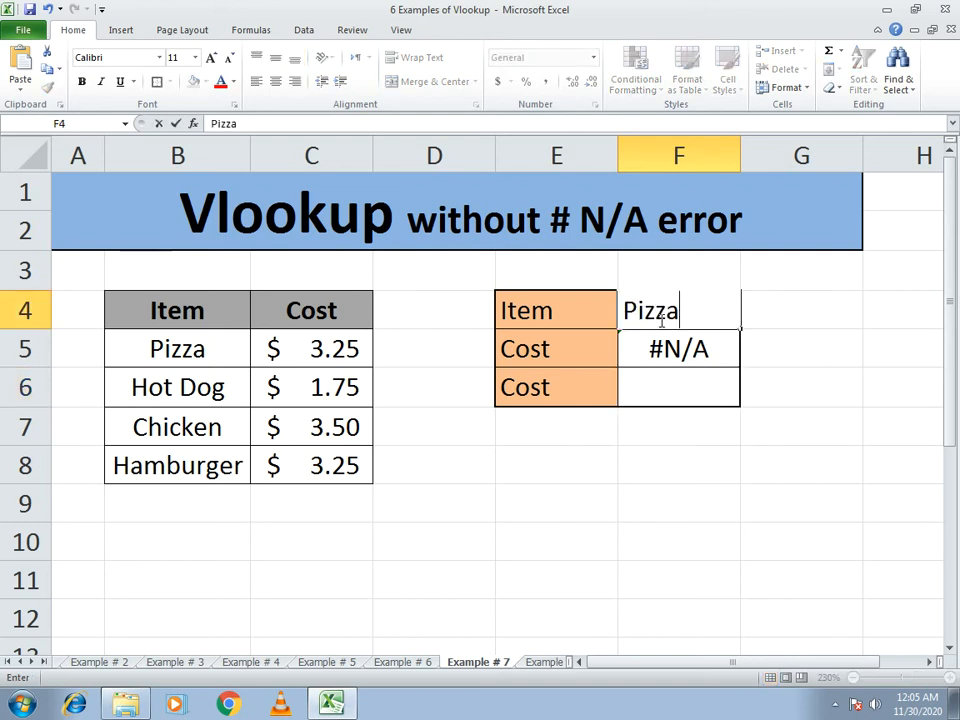
pyautogui.press('Return')
pyautogui.click(659, 318)
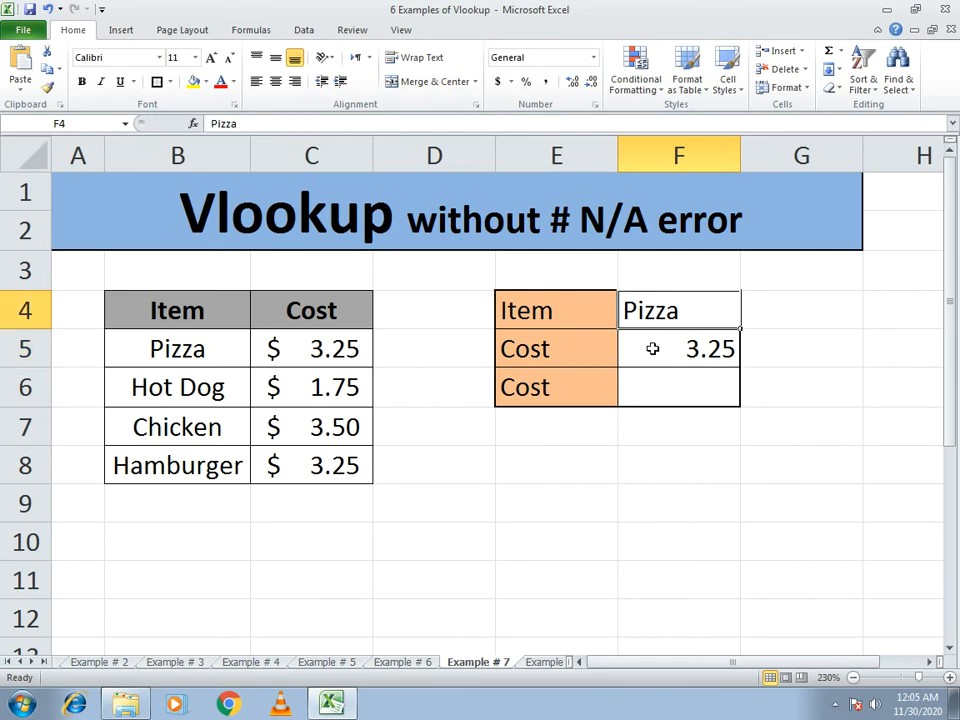
# Step: Enter Rice as the item in F4 and copy the VLOOKUP expression from F5 without its equals sign
pyautogui.write('Rice')
pyautogui.press('Return')
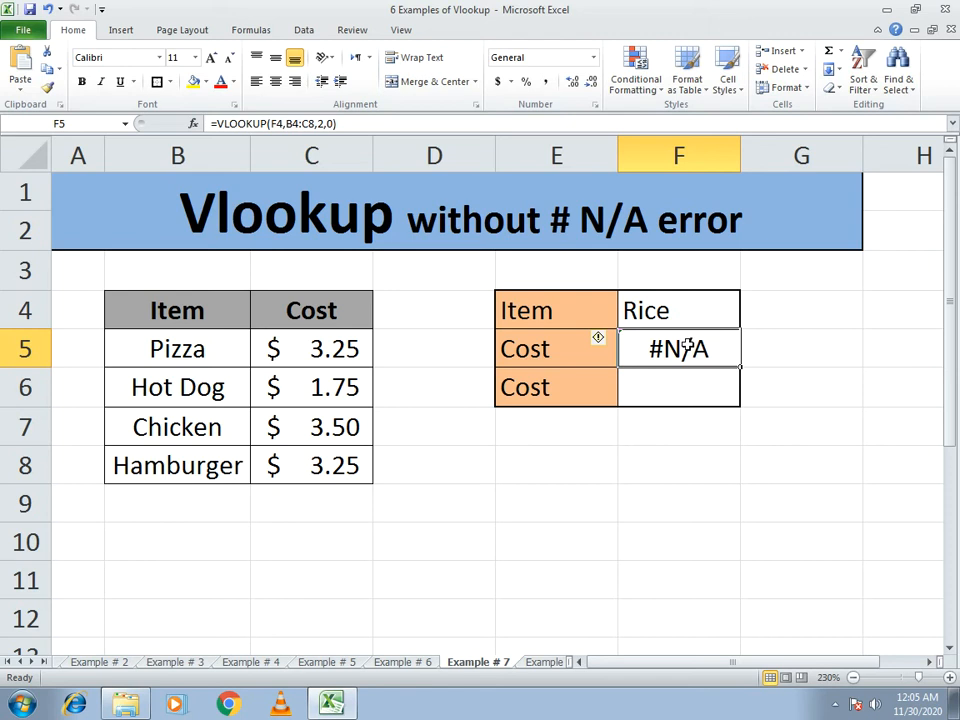
pyautogui.moveTo(345, 123); pyautogui.dragTo(212, 123)
pyautogui.hotkey('ctrl', 'c')
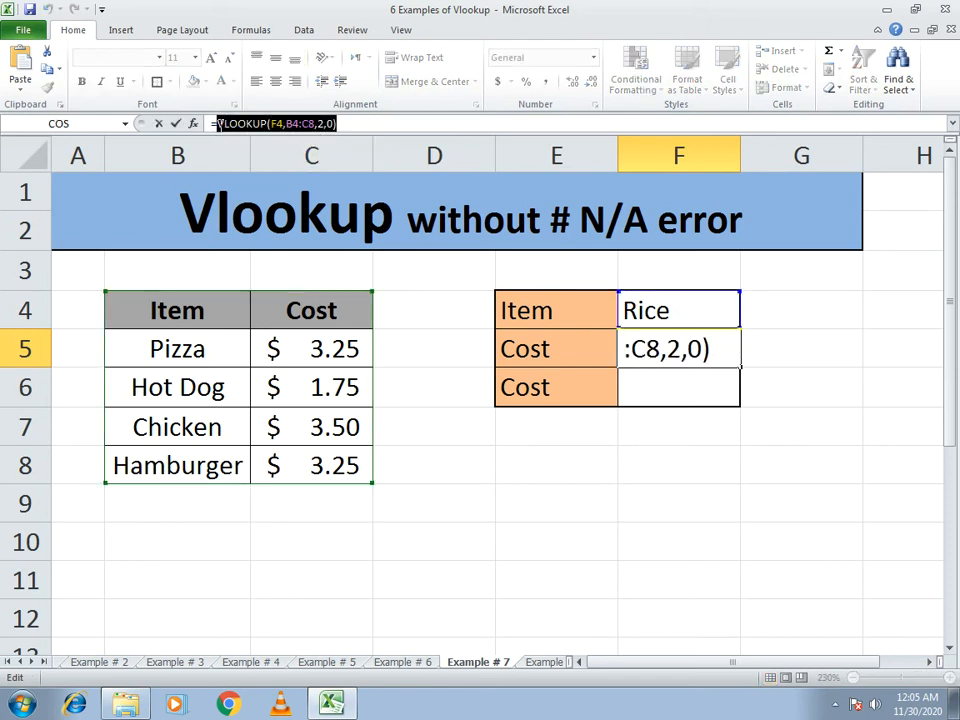
pyautogui.press('Escape')
# Step: Start an IFERROR formula in Cost cell F6 with the copied VLOOKUP expression as its value argument
pyautogui.click(701, 390)
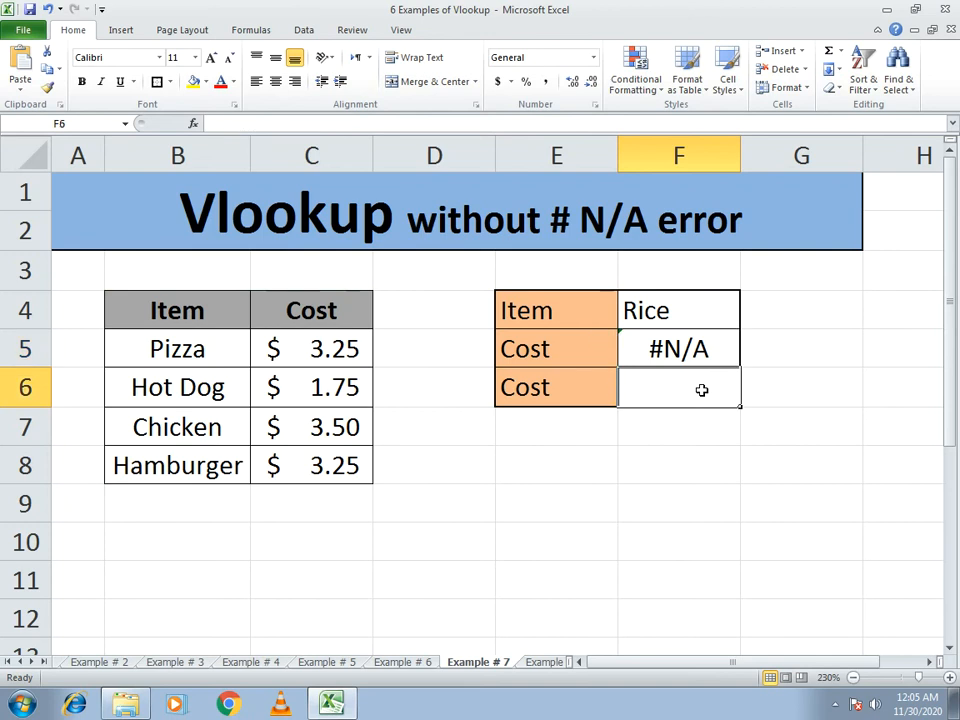
pyautogui.write('=if')
pyautogui.press('BackSpace')
pyautogui.press('BackSpace')
pyautogui.write('IFEEO')
pyautogui.press('BackSpace')
pyautogui.press('BackSpace')
pyautogui.write('RROR')
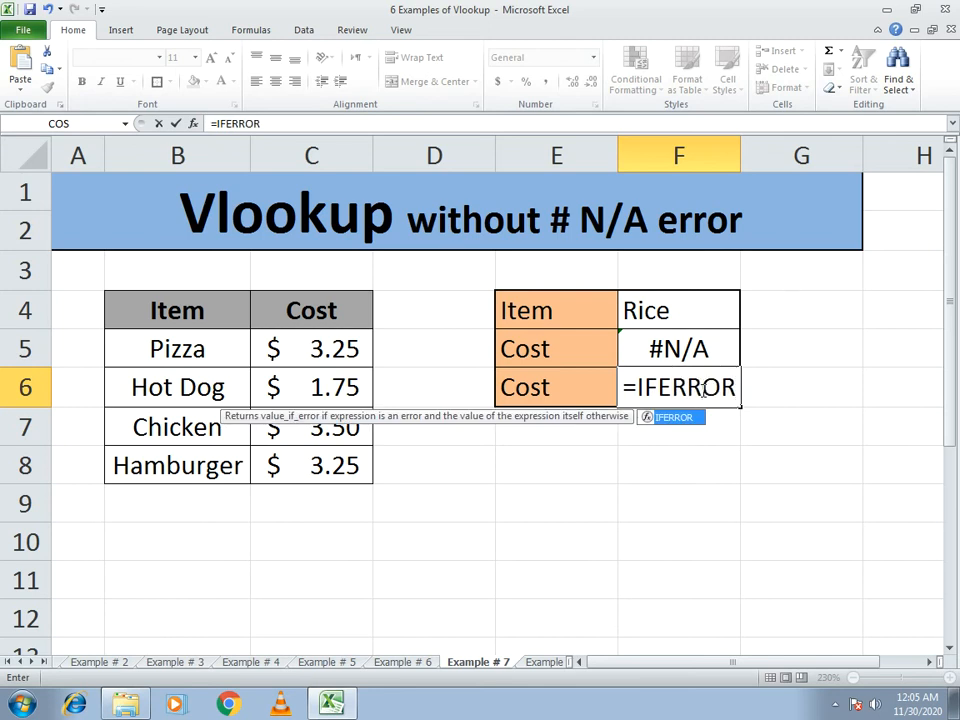
pyautogui.write('(')
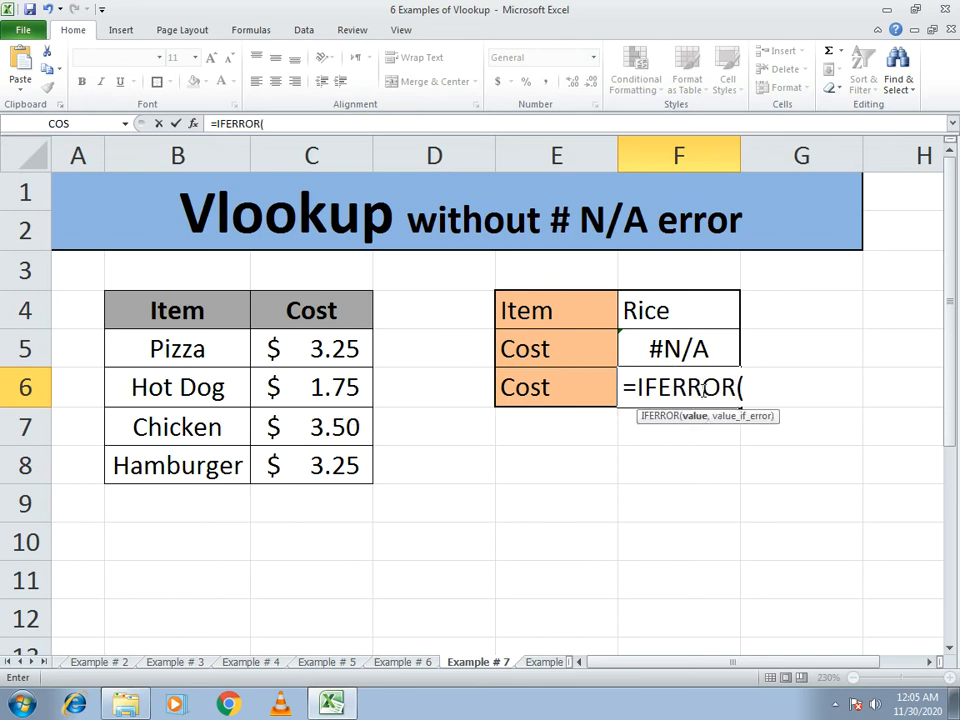
pyautogui.hotkey('ctrl', 'v')
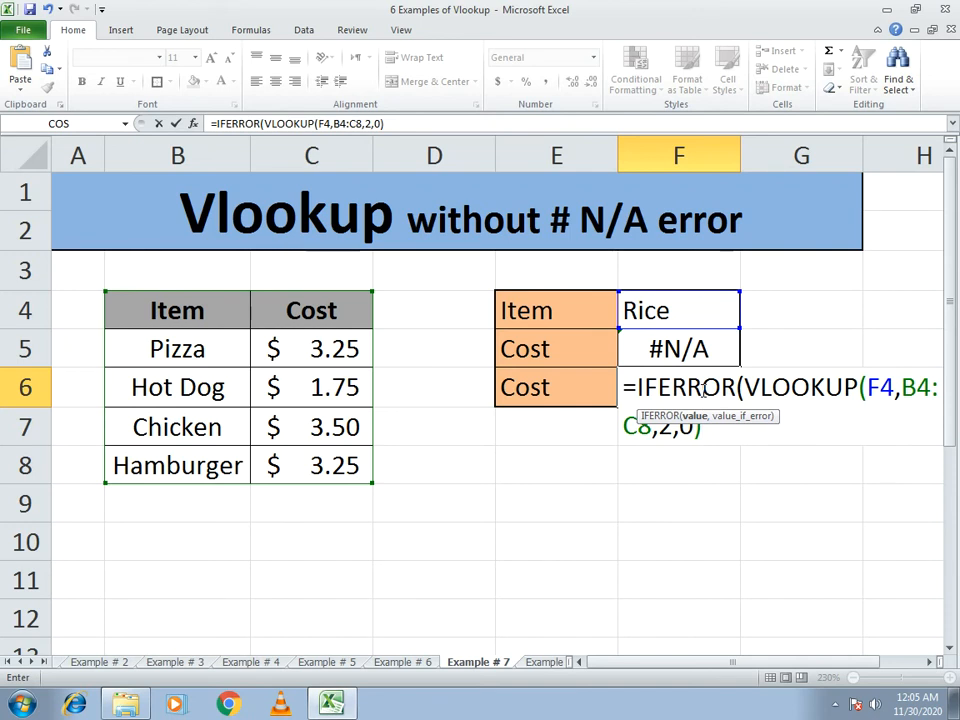
# Step: Complete the F6 formula with the error text "Not Found" and widen column F to fit it
pyautogui.write(',')
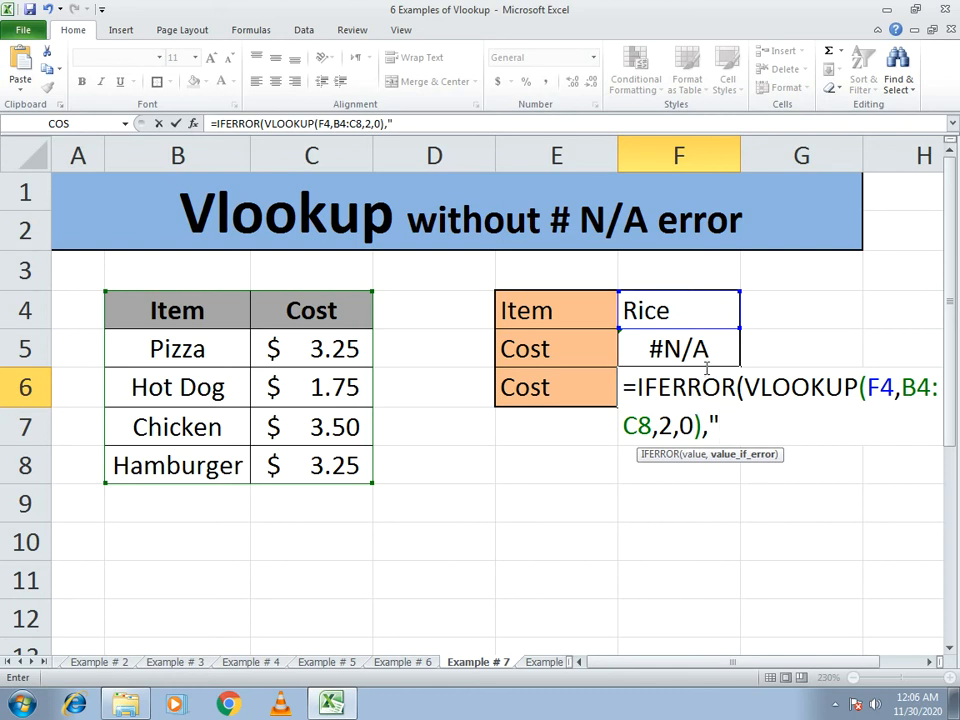
pyautogui.write('Not Fouund')
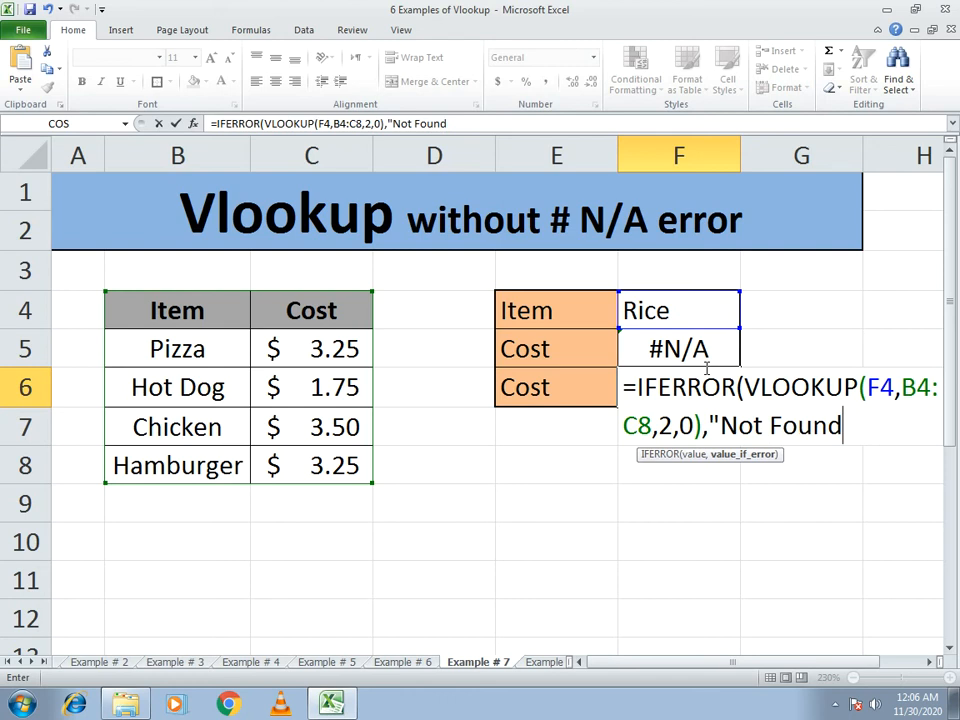
pyautogui.write('")')
pyautogui.press('Return')
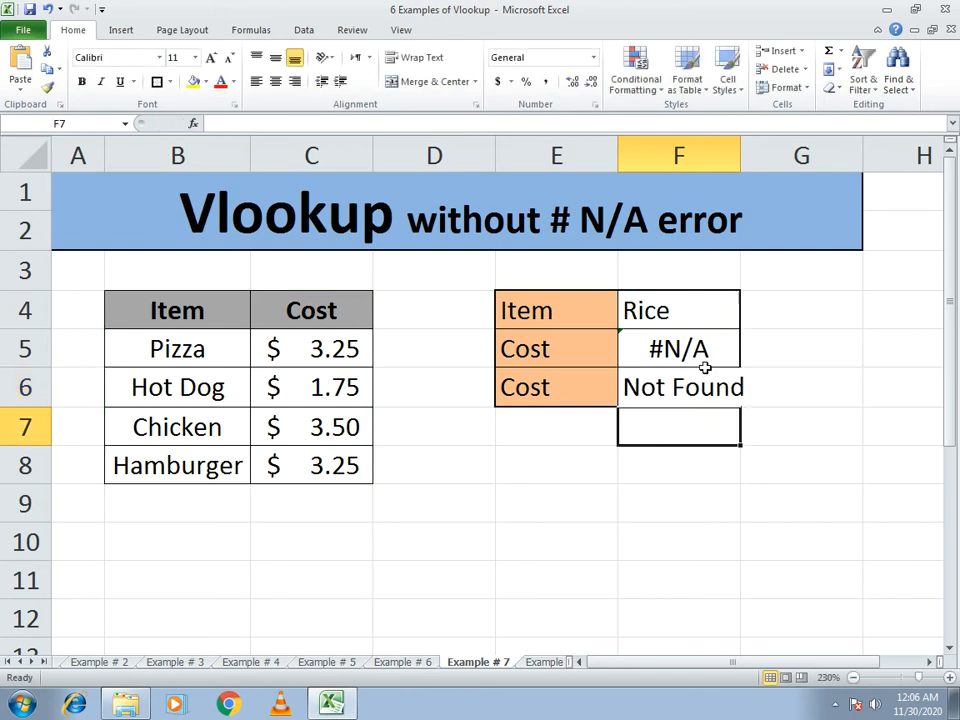
pyautogui.click(706, 372)
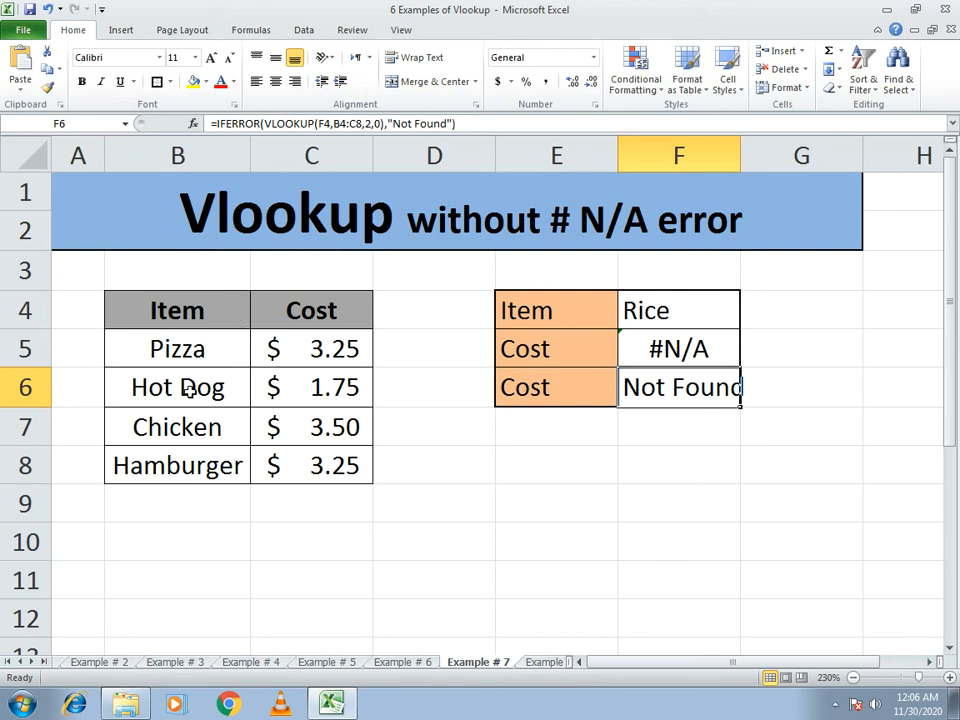
pyautogui.moveTo(737, 146); pyautogui.dragTo(767, 146)
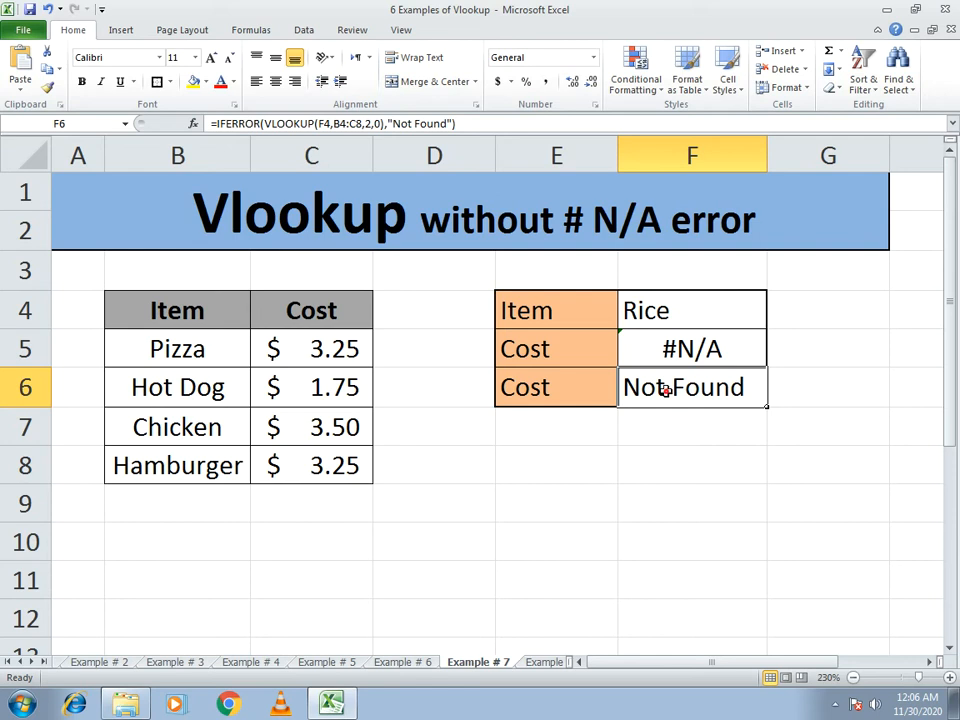
# Step: Change the error text in the F6 IFERROR formula to "Sorry"
pyautogui.moveTo(393, 123); pyautogui.dragTo(444, 122)
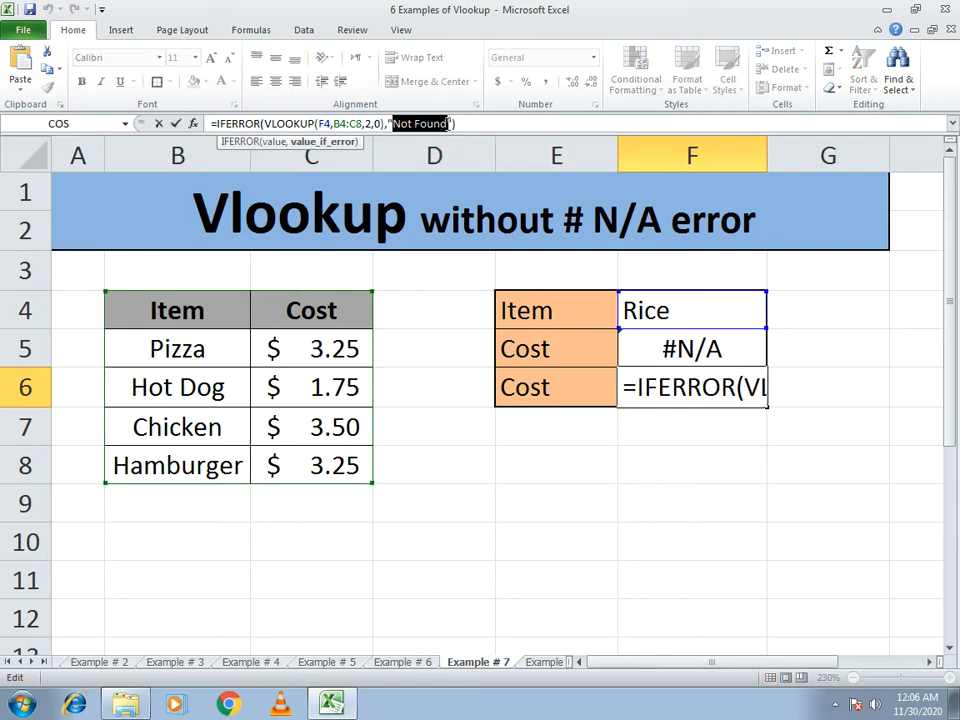
pyautogui.write('Sorry')
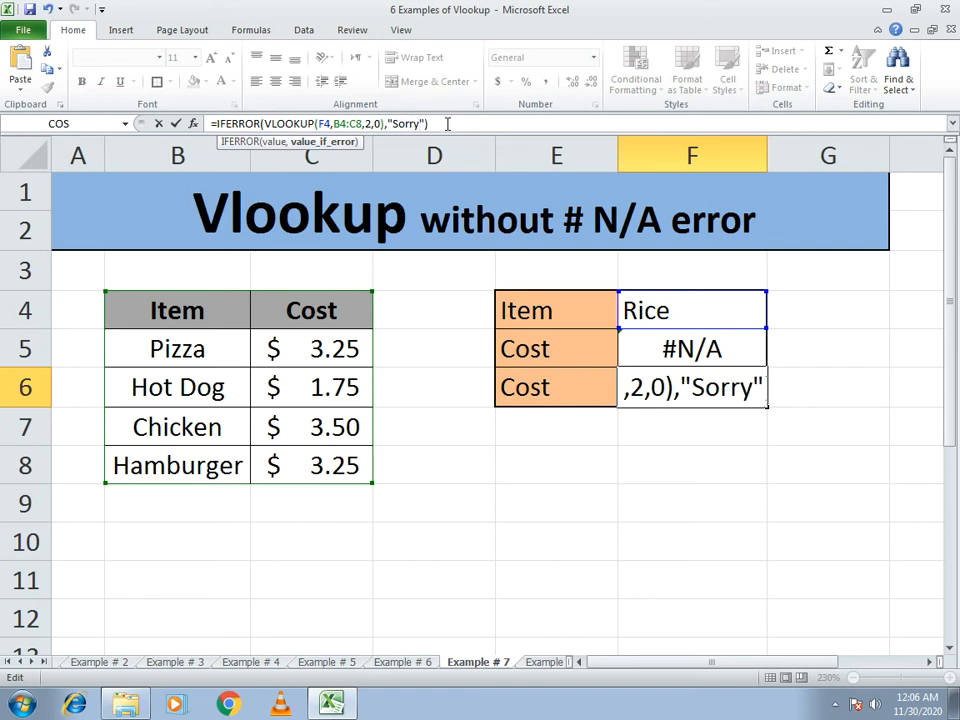
pyautogui.press('Return')
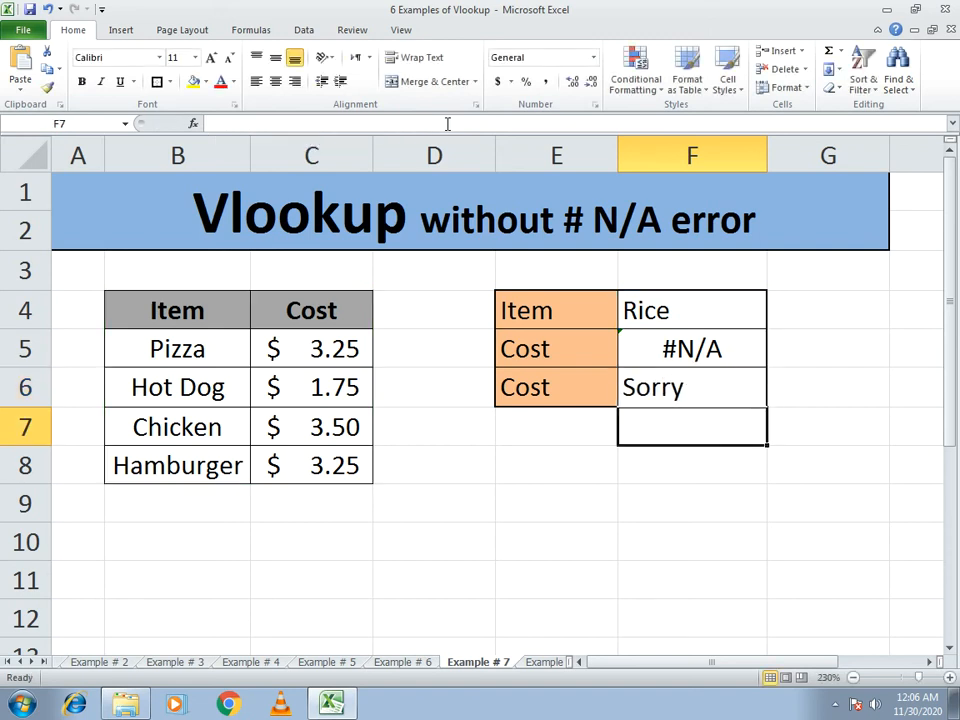
# Step: Replace the error text in the F6 IFERROR formula with "Out of Our list"
pyautogui.click(690, 388)
pyautogui.click(392, 123)
pyautogui.moveTo(392, 123); pyautogui.dragTo(420, 123)
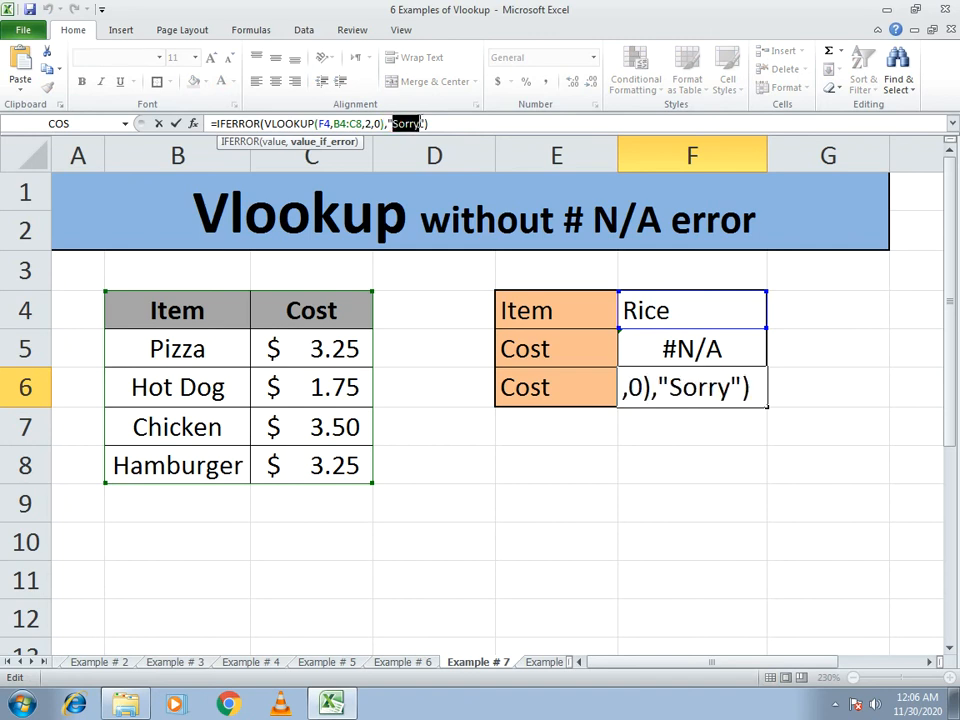
pyautogui.write('Out of Our')
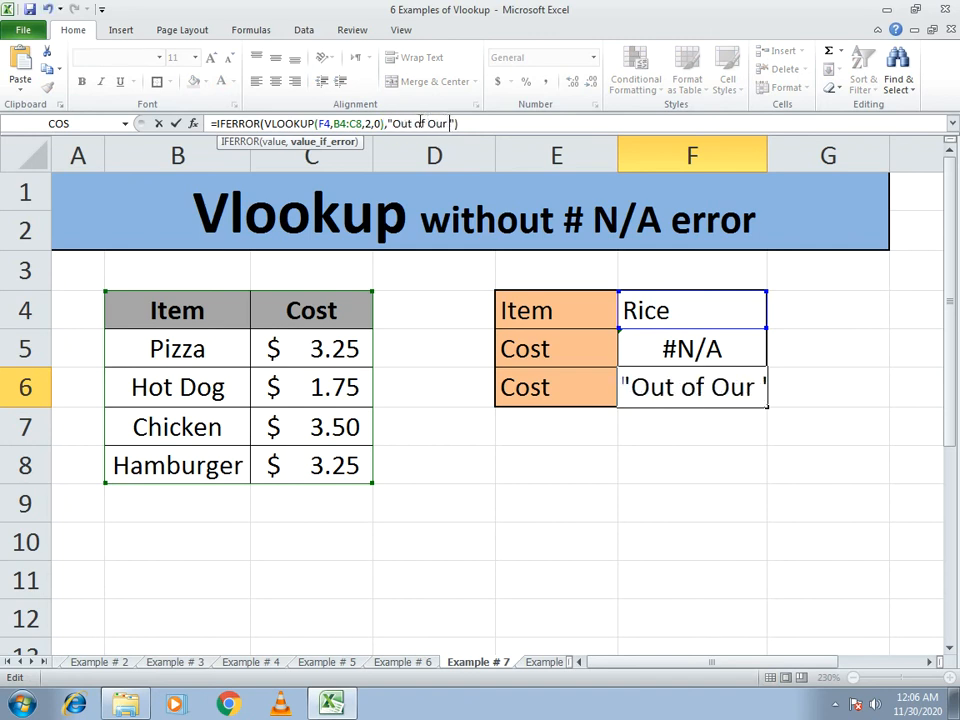
pyautogui.write(' list')
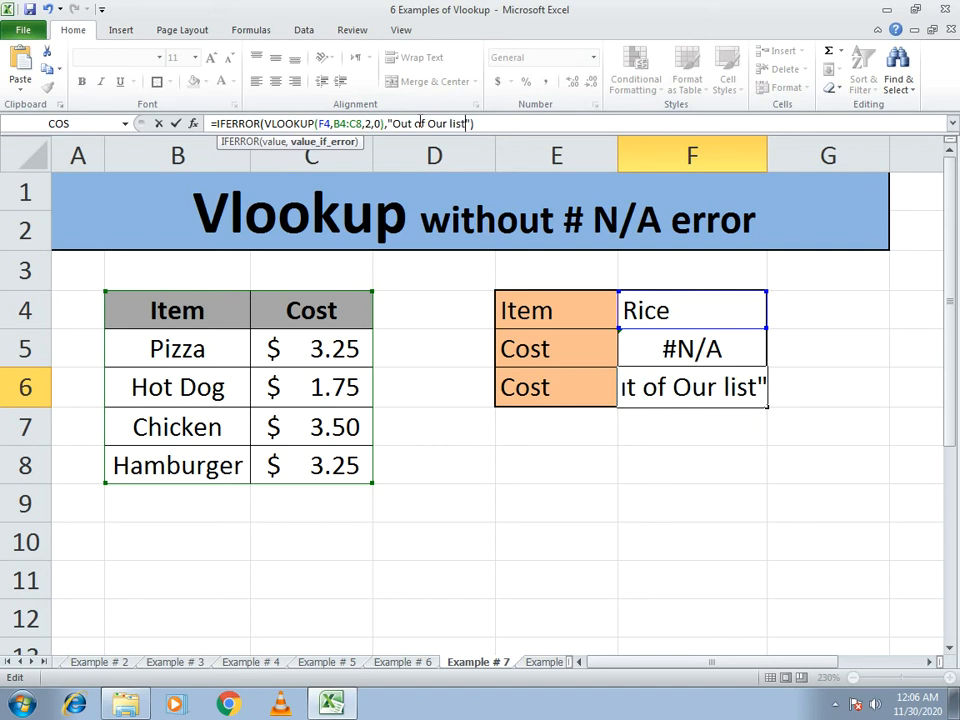
pyautogui.press('Return')
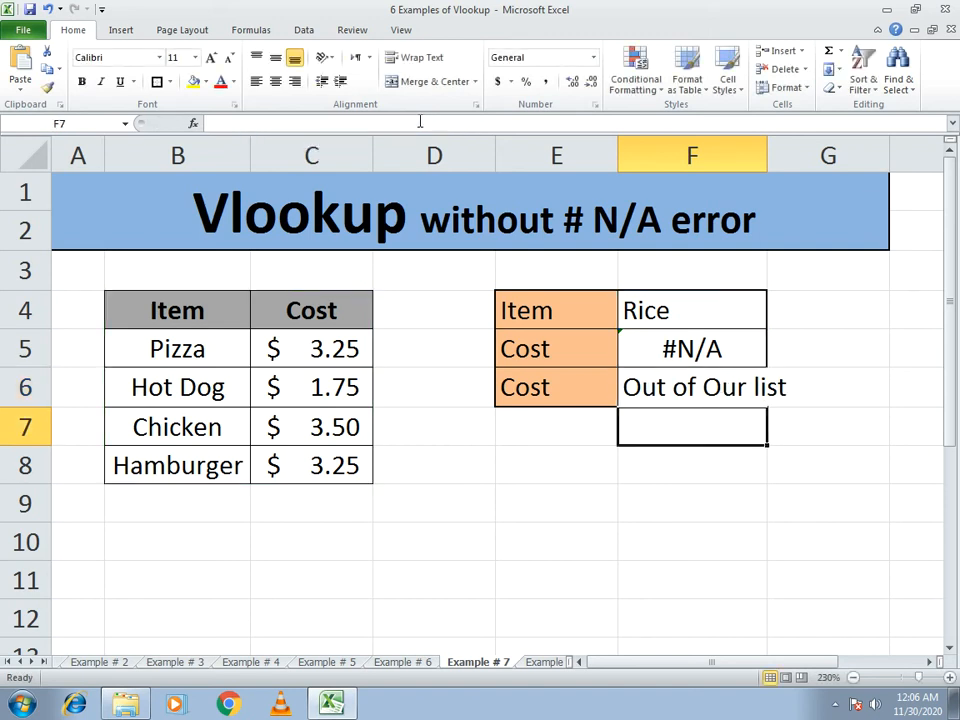
# Step: Widen column F to fit the F6 message and compare the formulas in F5 and F6
pyautogui.click(628, 386)
pyautogui.moveTo(767, 152); pyautogui.dragTo(788, 152)
pyautogui.click(690, 358)
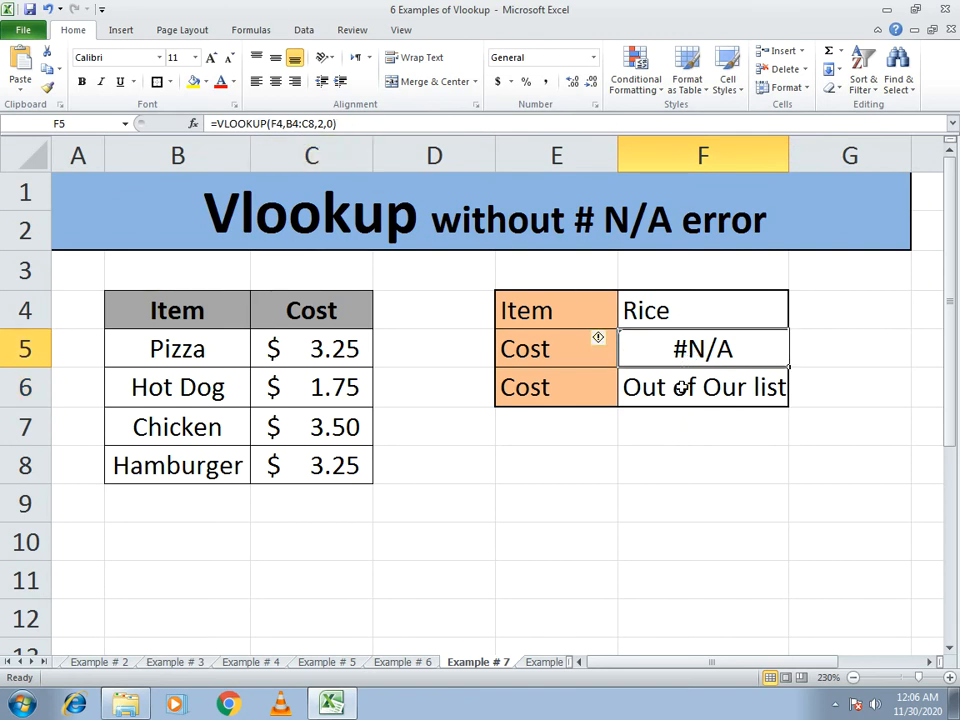
pyautogui.click(680, 388)
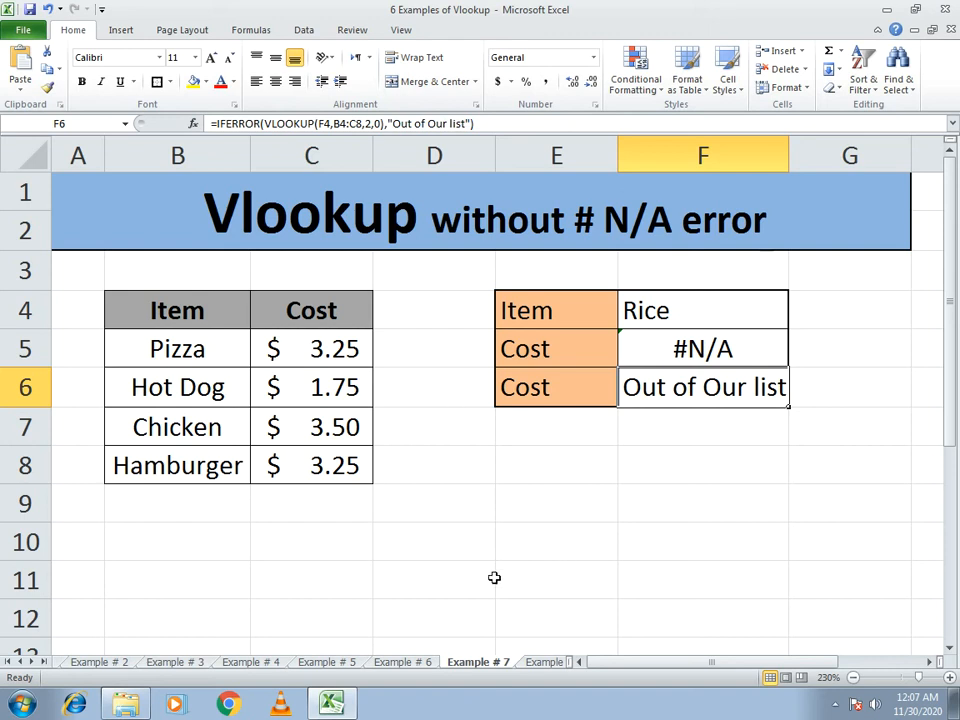
# Step: Open the Example # 8 worksheet and start a VLOOKUP formula in Name cell H5
pyautogui.click(540, 662)
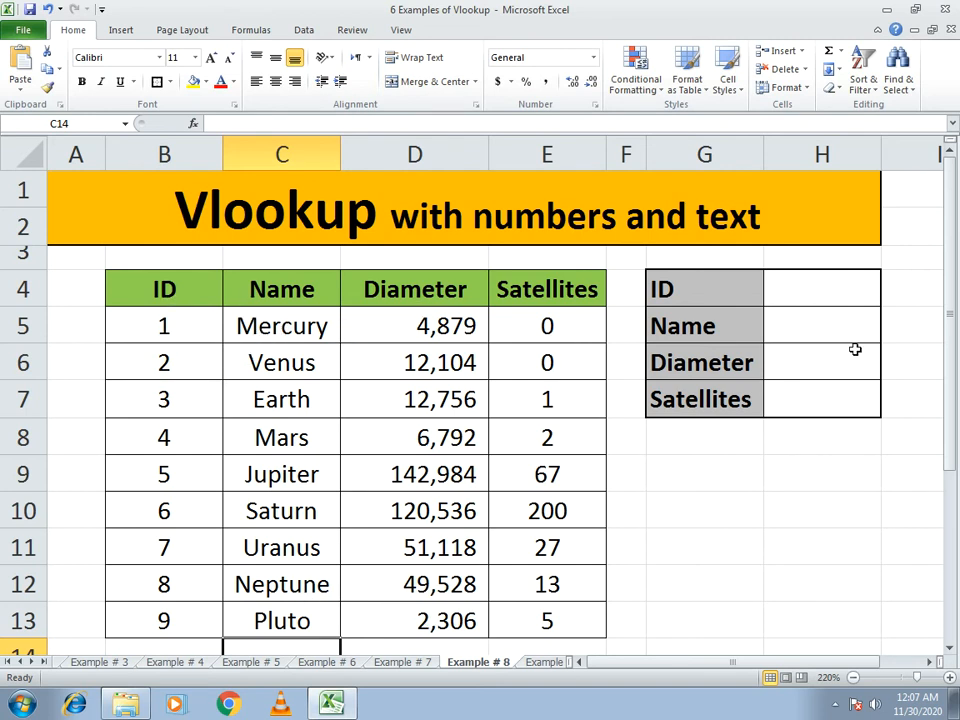
pyautogui.click(828, 331)
pyautogui.write('=vlokk')
pyautogui.press('BackSpace')
pyautogui.press('BackSpace')
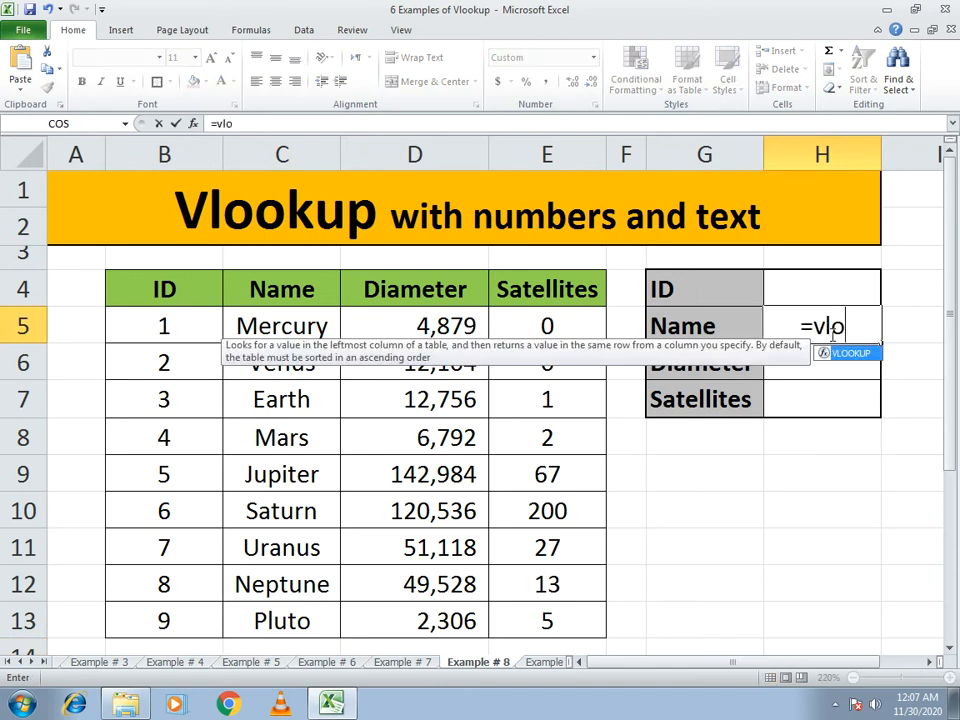
pyautogui.write('okup(')
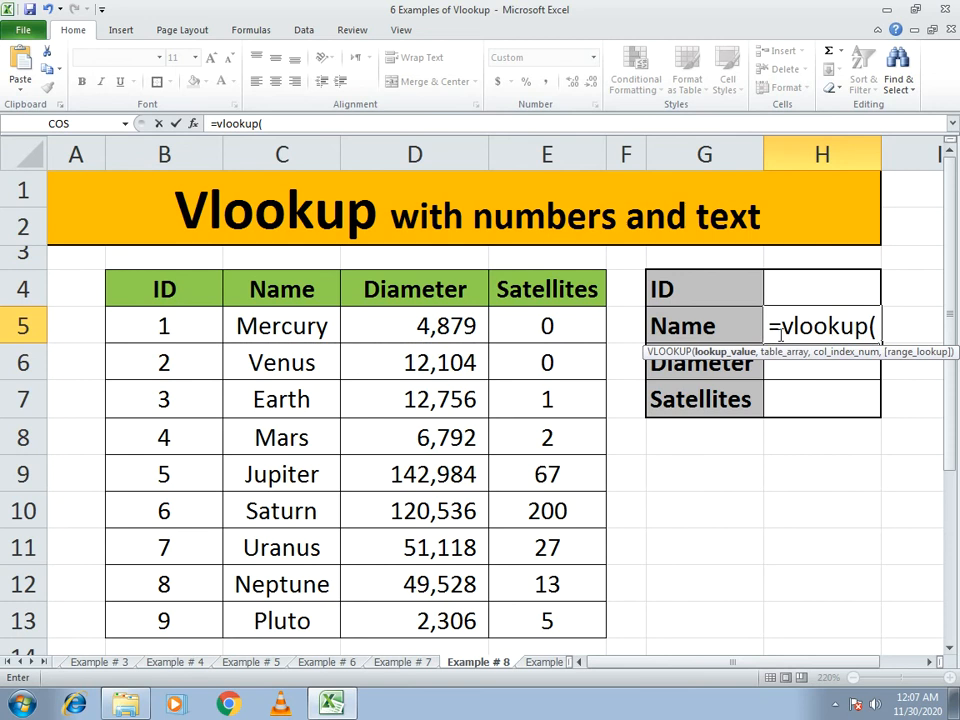
# Step: Complete the H5 formula with lookup value H4, table range B4:E13, column index 2 and exact match 0
pyautogui.click(804, 279)
pyautogui.write(',')
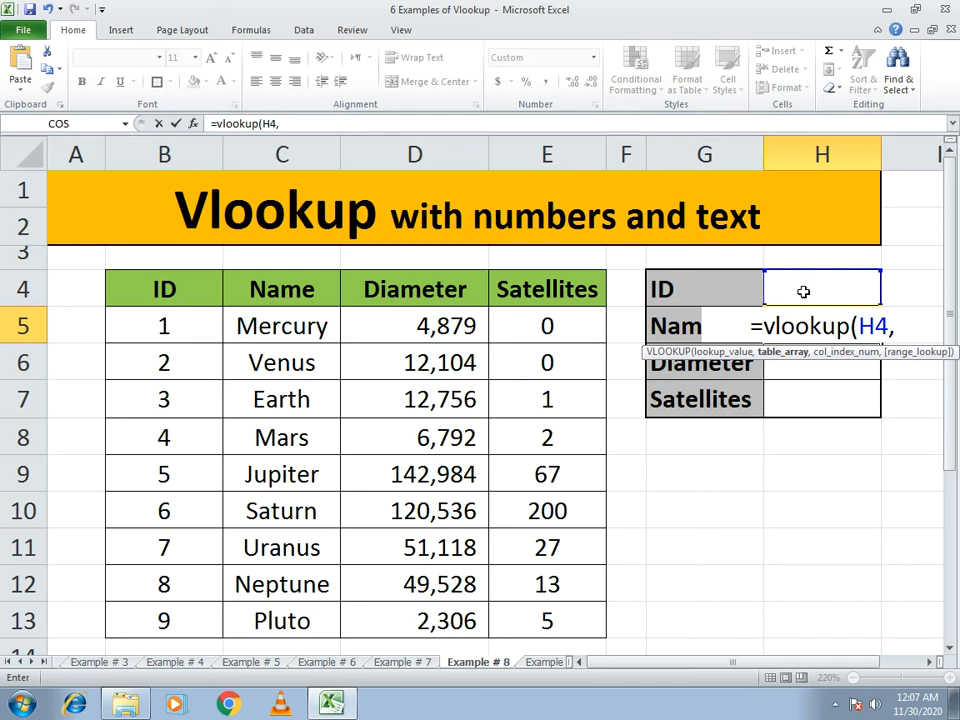
pyautogui.moveTo(184, 285); pyautogui.dragTo(504, 609)
pyautogui.write(',')
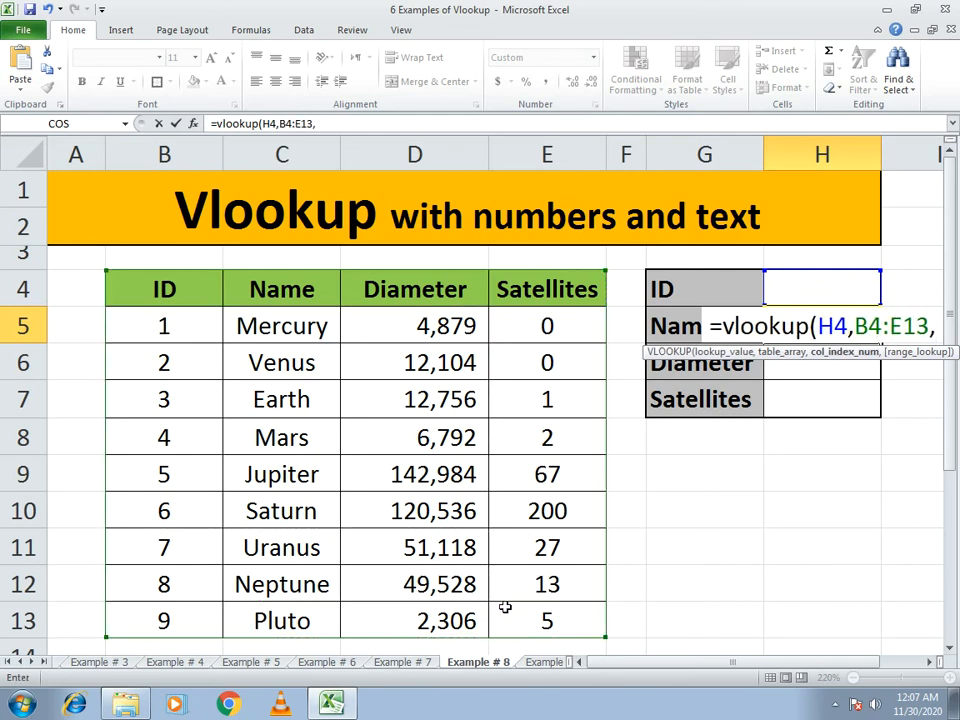
pyautogui.write('2')
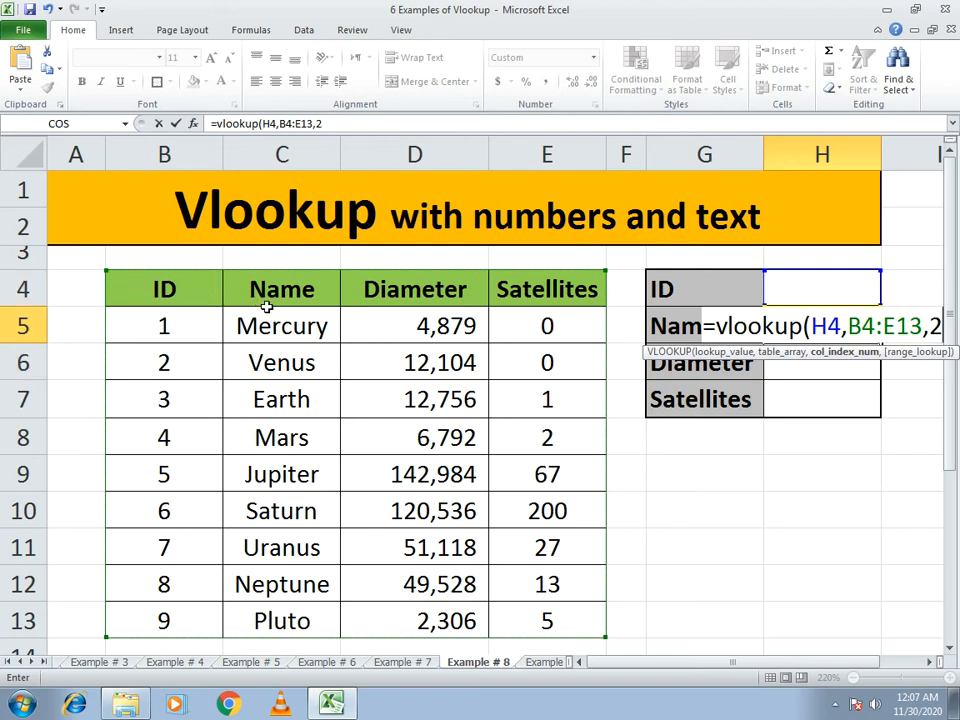
pyautogui.write(',')
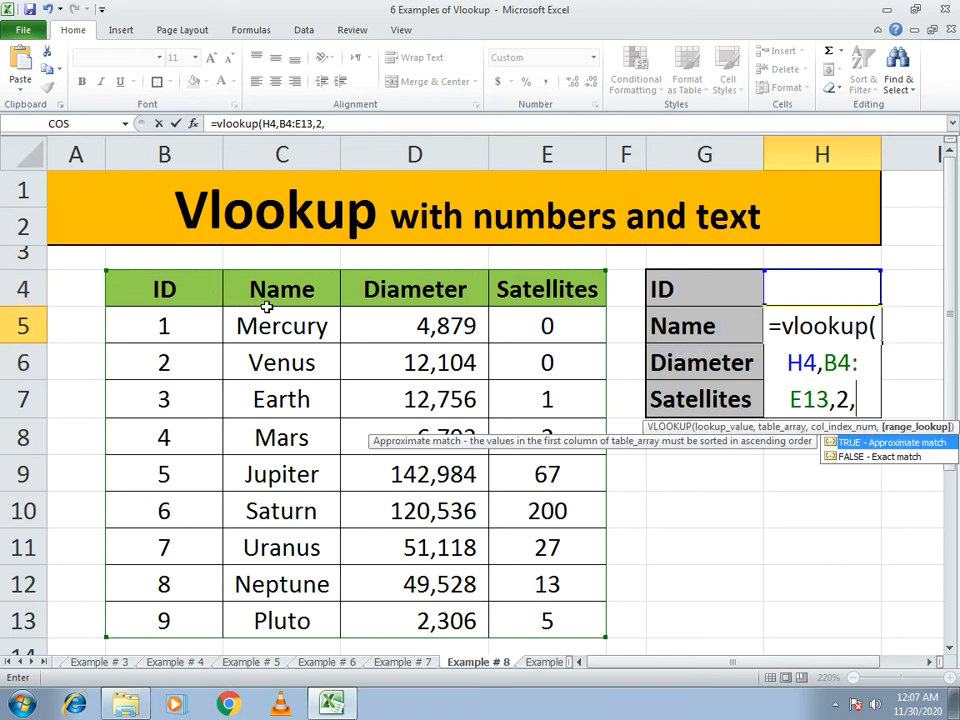
pyautogui.write('0)')
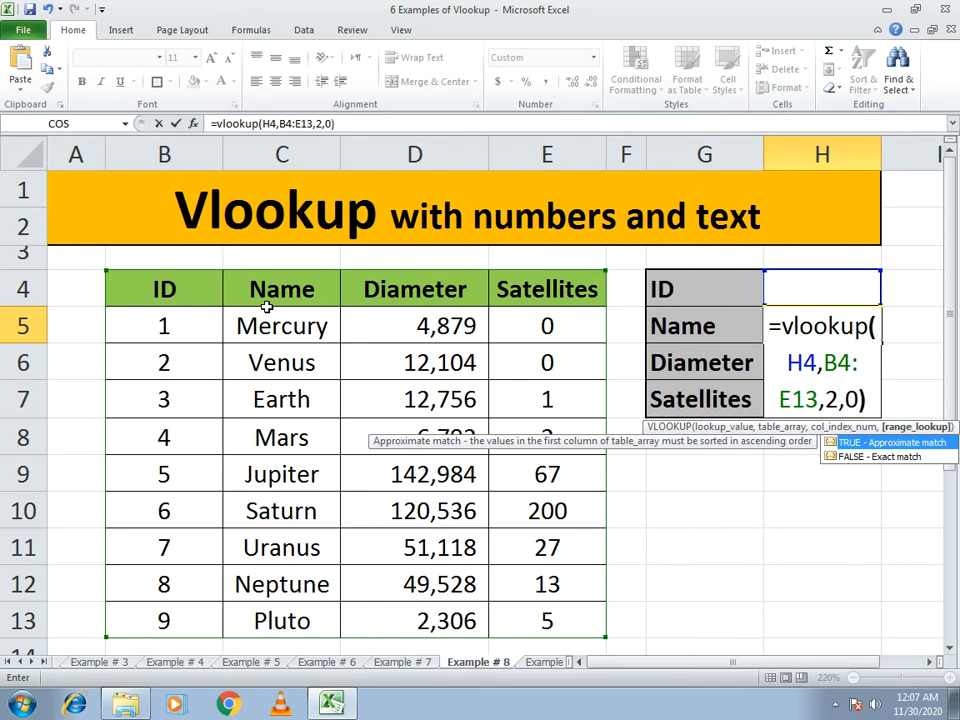
pyautogui.press('Return')
# Step: Copy the H5 VLOOKUP formula down to Diameter cell H6 and Satellites cell H7
pyautogui.press('Up')
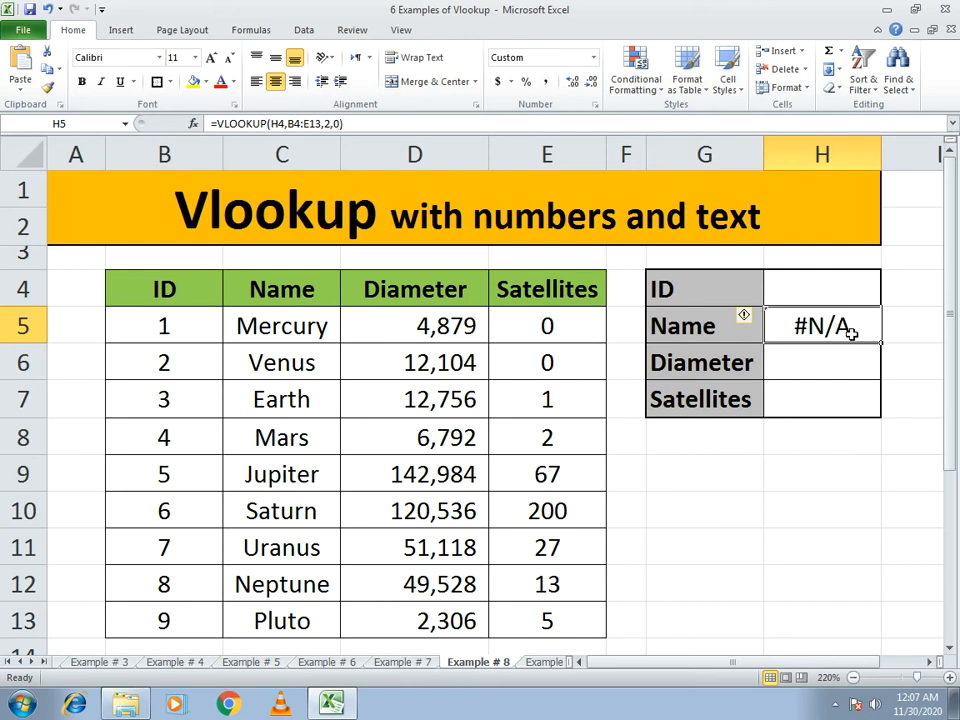
pyautogui.hotkey('ctrl', 'c')
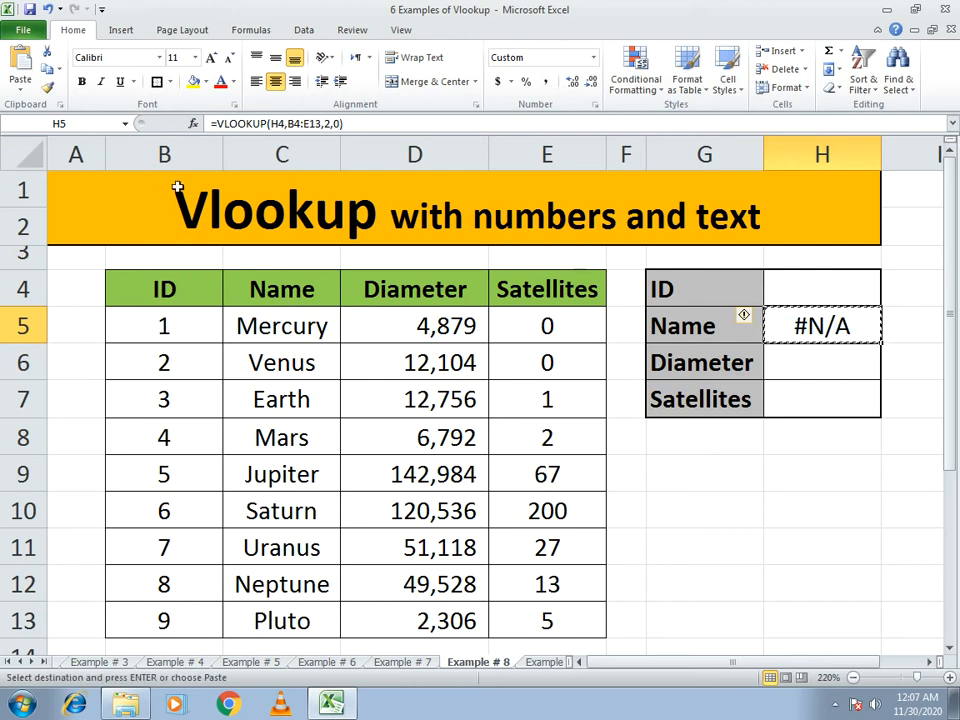
pyautogui.click(814, 366)
pyautogui.hotkey('ctrl', 'v')
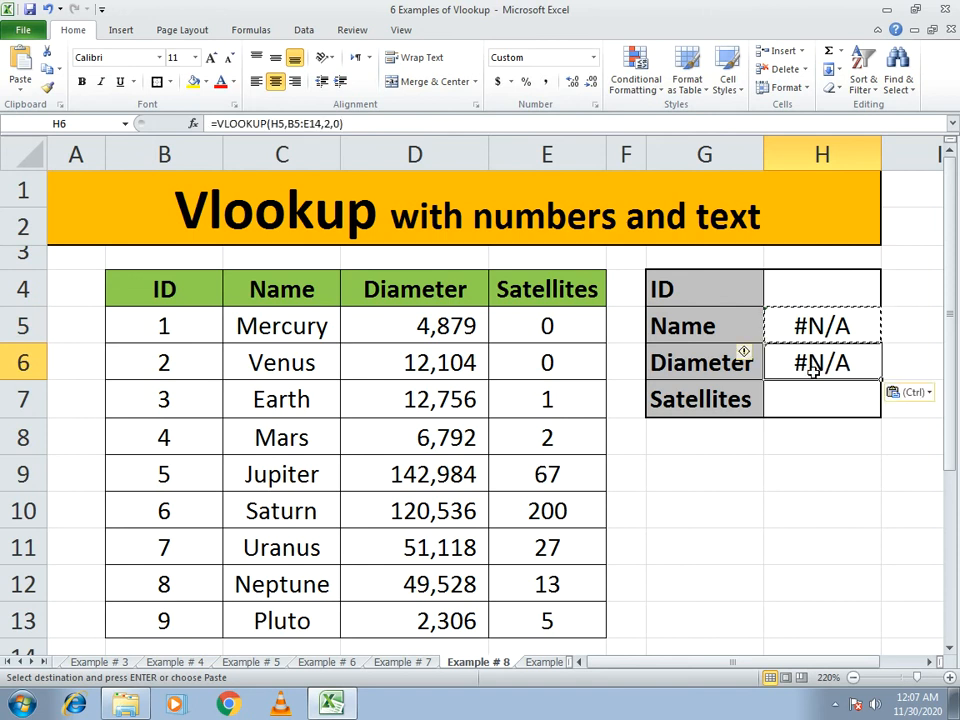
pyautogui.hotkey('ctrl', 'c')
pyautogui.click(810, 401)
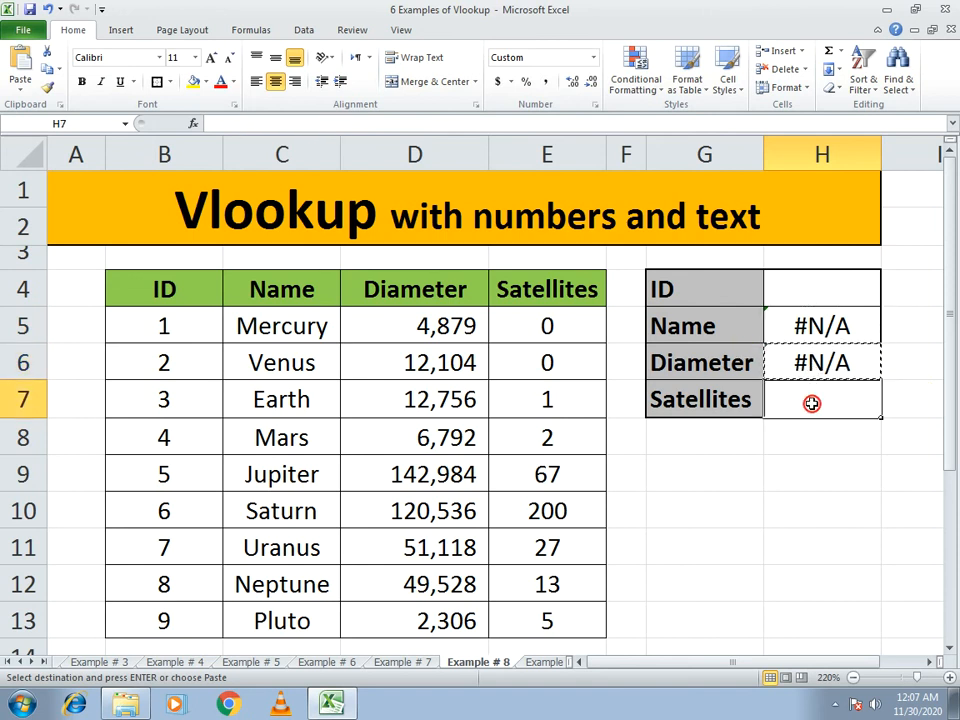
pyautogui.hotkey('ctrl', 'v')
pyautogui.press('Escape')
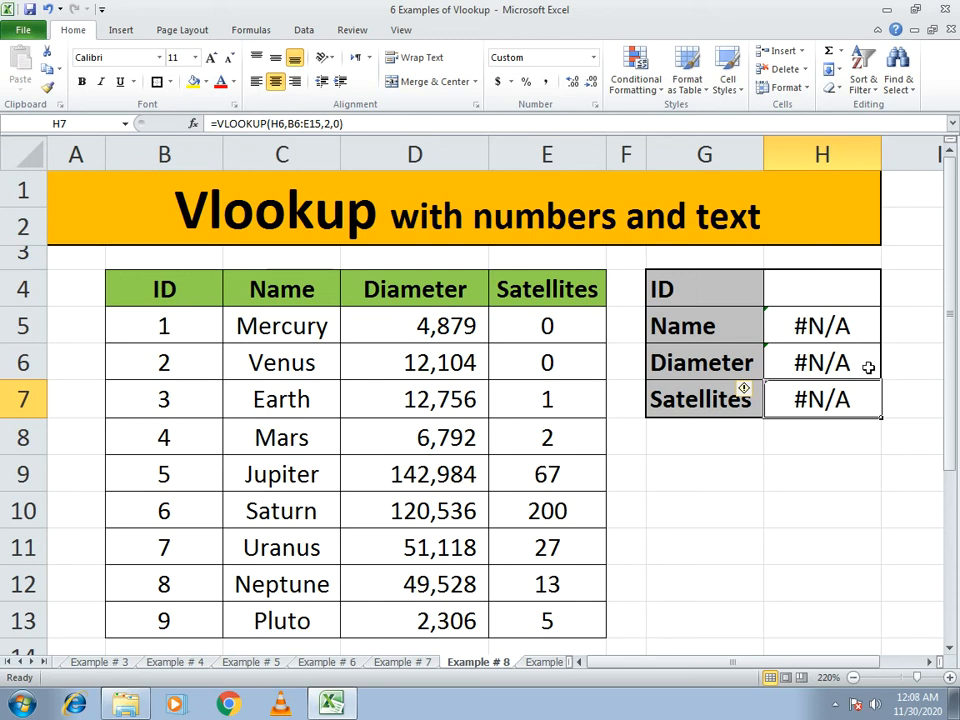
pyautogui.click(100, 662)
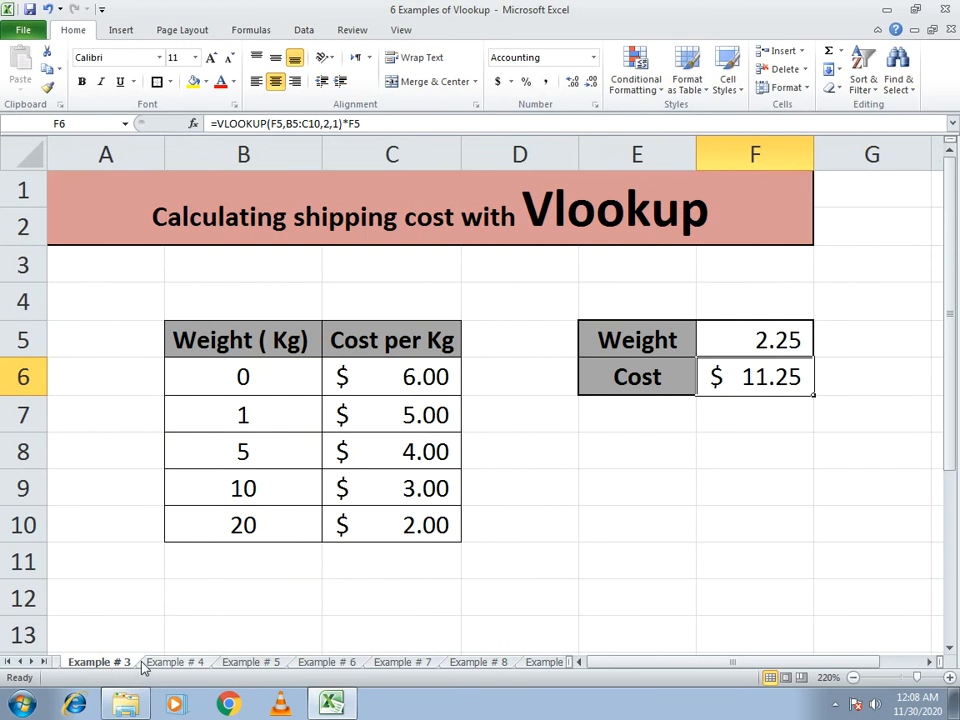
pyautogui.click(175, 662)
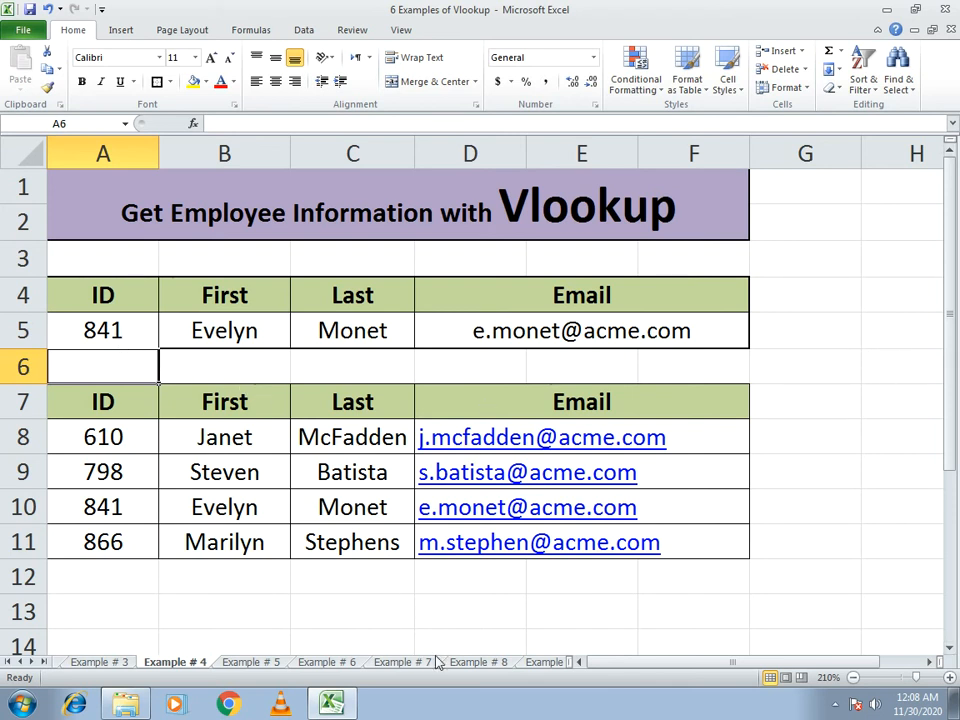
pyautogui.click(540, 662)
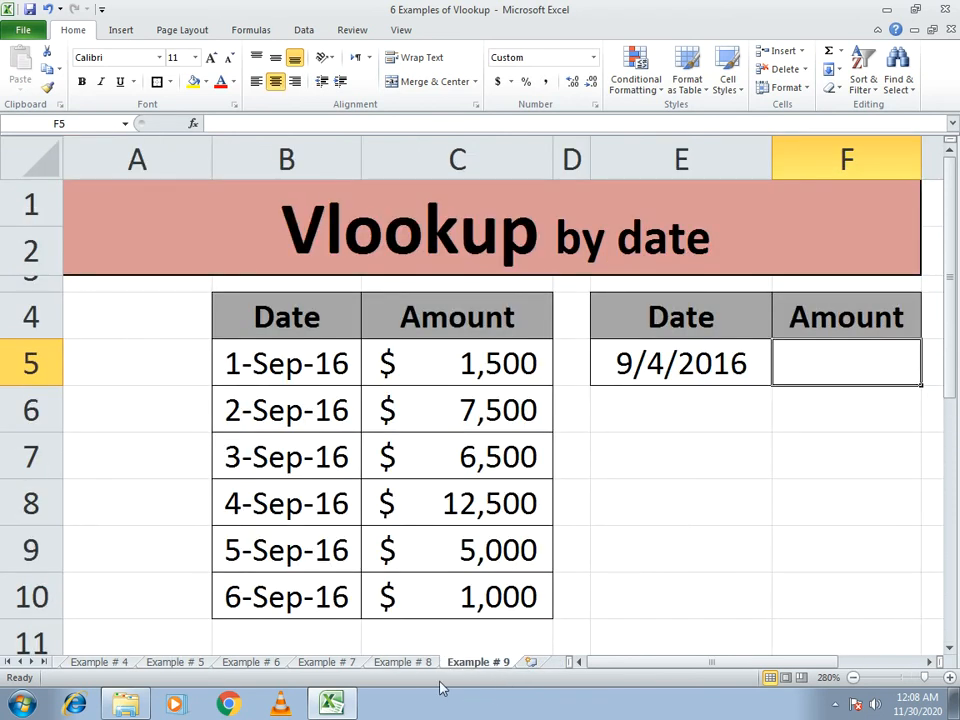
pyautogui.click(405, 663)
# Step: Set the column index to 3 in the copied VLOOKUP formula in Diameter cell H6
pyautogui.click(831, 368)
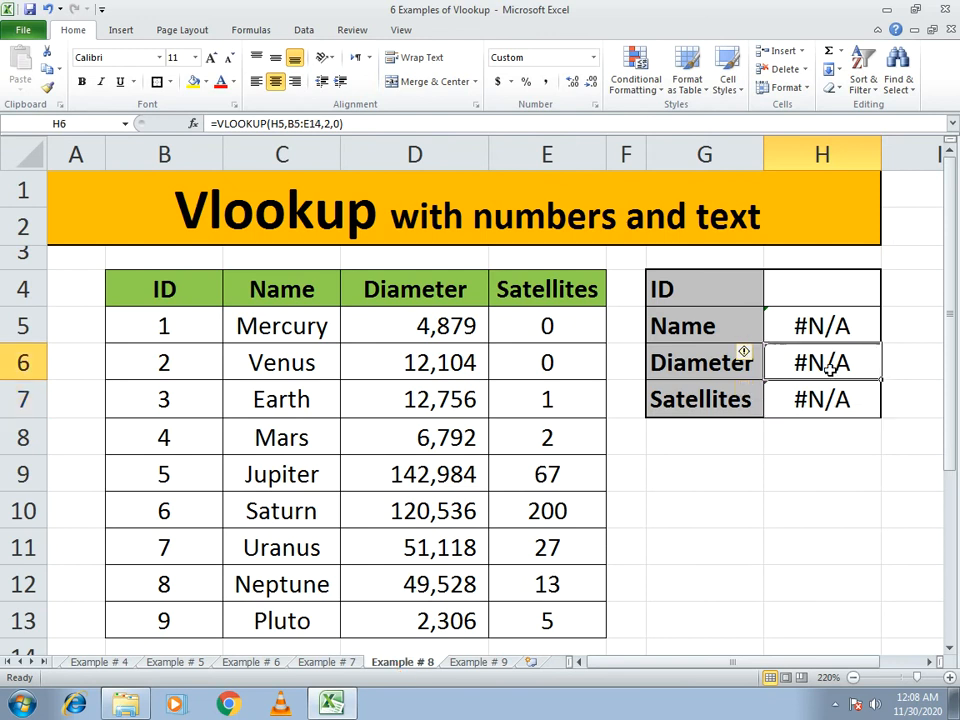
pyautogui.click(815, 325)
pyautogui.click(820, 364)
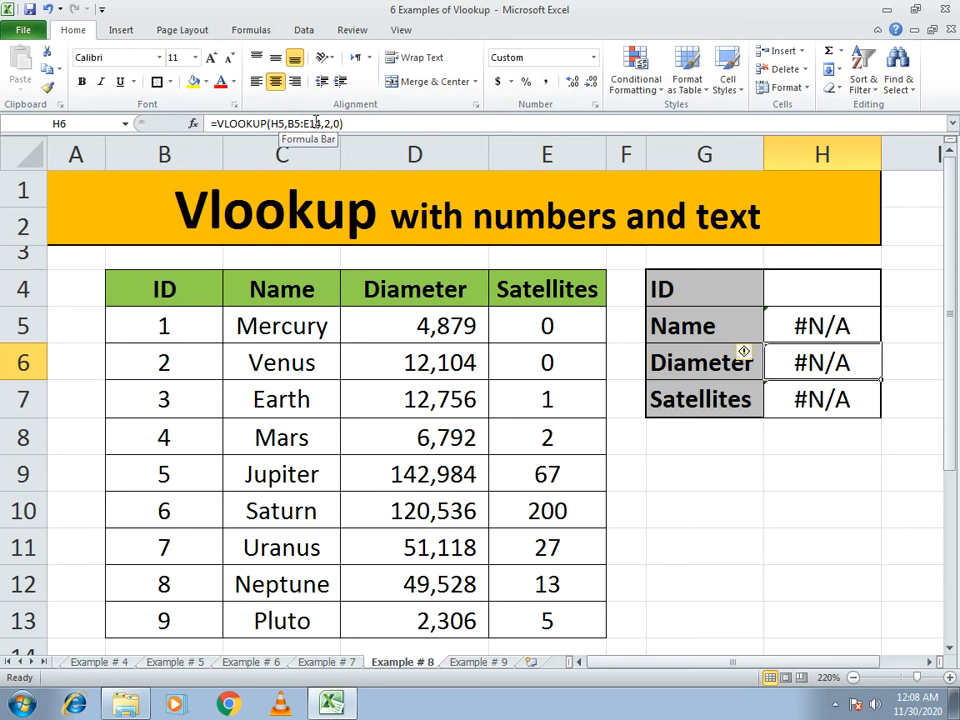
pyautogui.click(337, 122)
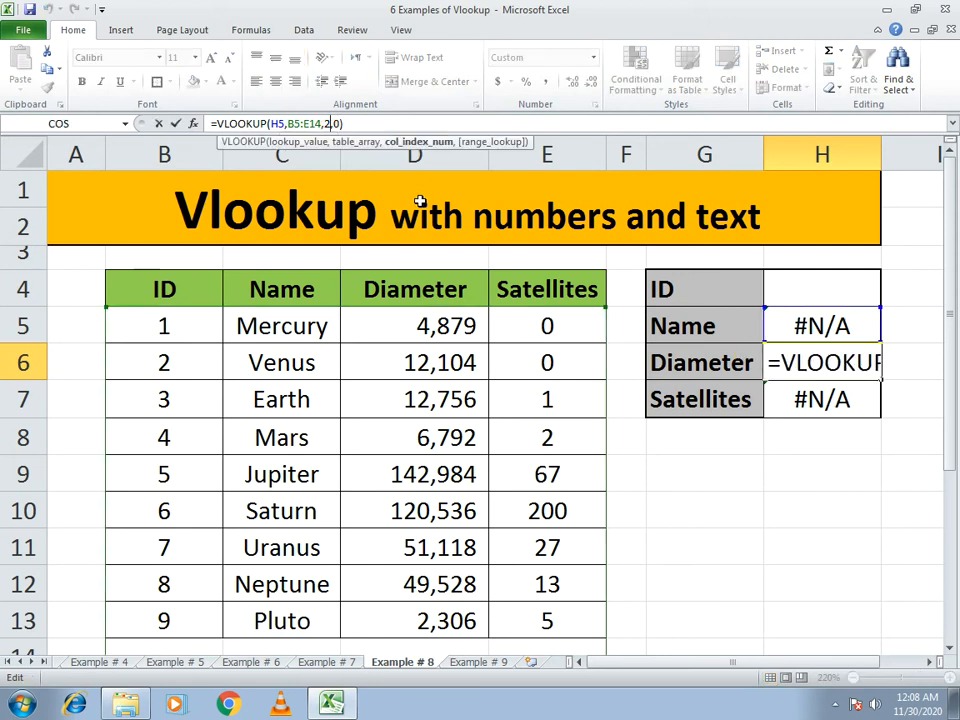
pyautogui.press('BackSpace')
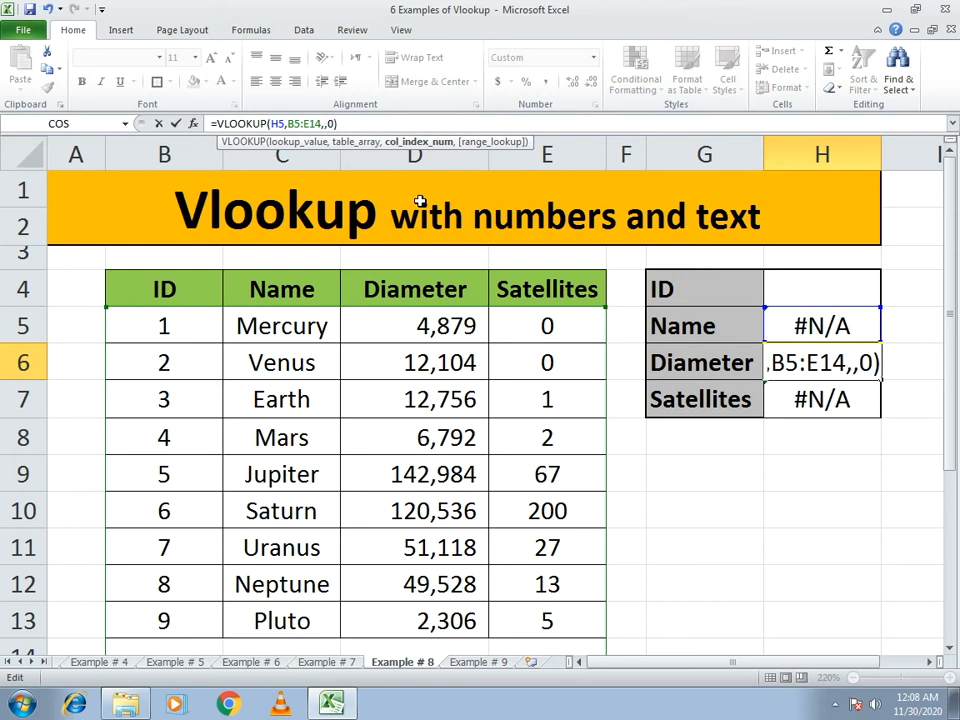
pyautogui.write('3')
pyautogui.press('Return')
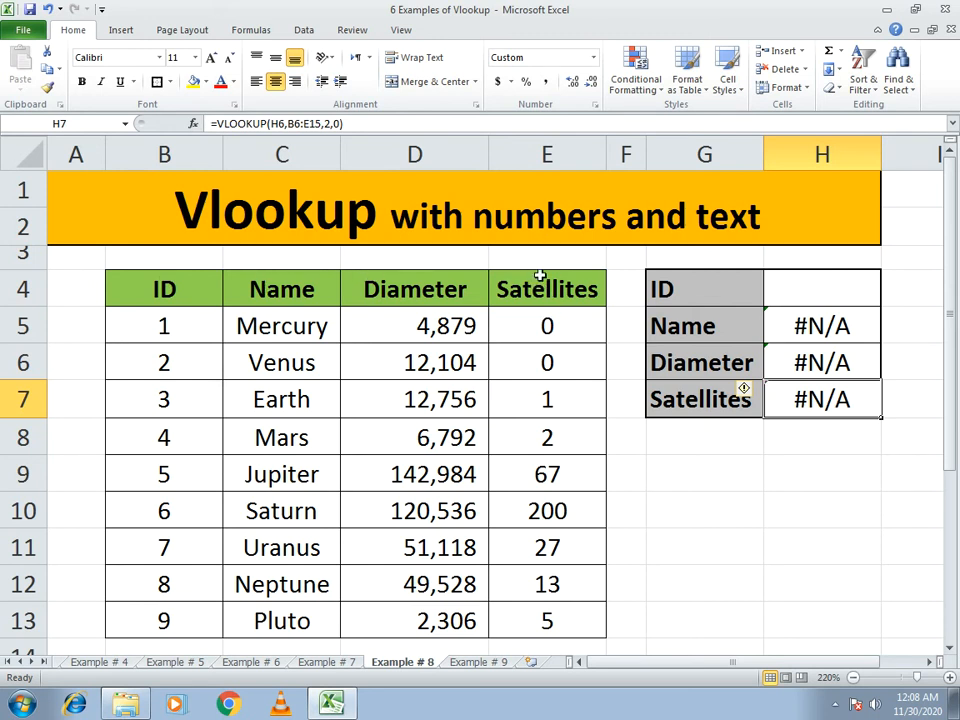
# Step: Set the column index to 4 in the copied VLOOKUP formula in Satellites cell H7
pyautogui.doubleClick(328, 124)
pyautogui.press('Delete')
pyautogui.write('4')
pyautogui.press('Return')
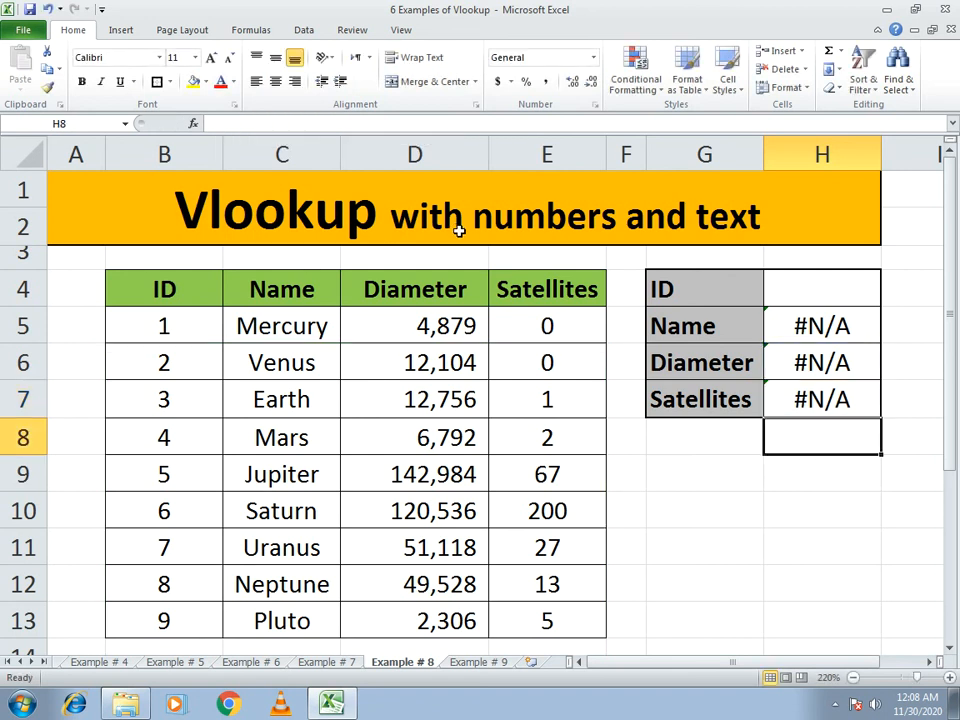
# Step: Enter 2 as the lookup ID in cell H4
pyautogui.click(814, 280)
pyautogui.write('2')
pyautogui.press('Return')
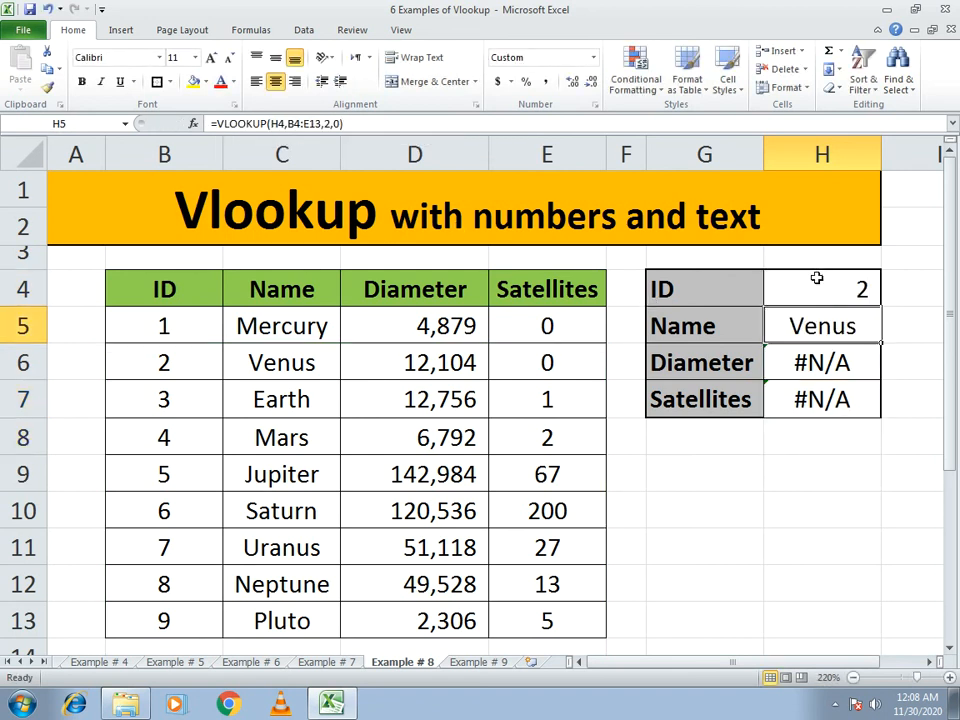
# Step: Replace the Diameter formula in H6 with a VLOOKUP of H4 in B4:E13, column index 3, exact match 0
pyautogui.press('Up')
pyautogui.press('Down')
pyautogui.press('Down')
pyautogui.press('Up')
pyautogui.press('Down')
pyautogui.write('=vlookup(')
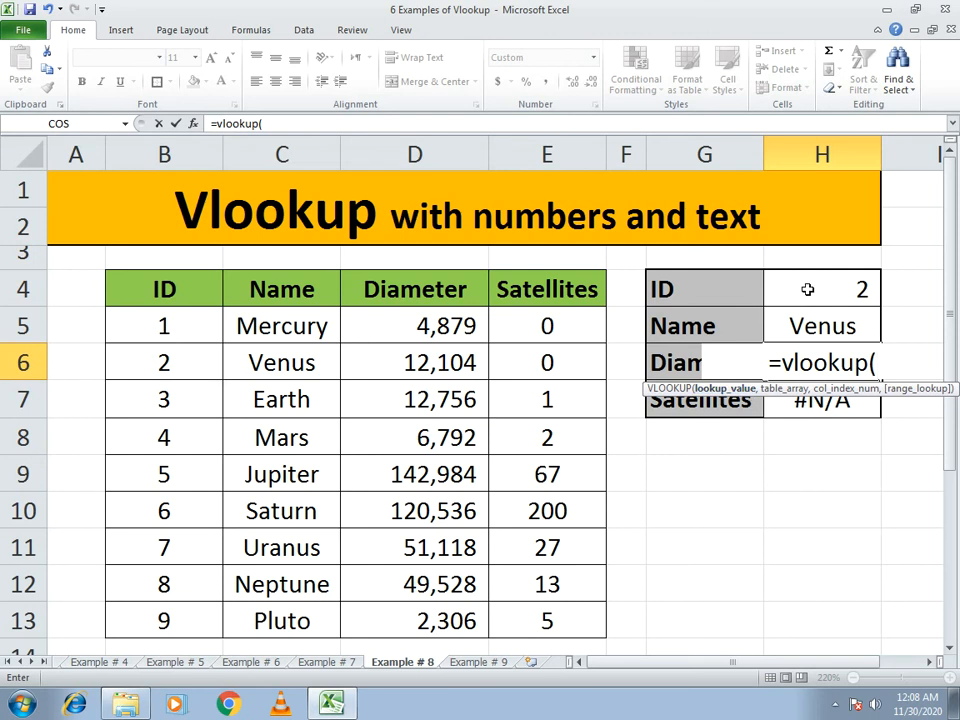
pyautogui.click(807, 289)
pyautogui.write(',')
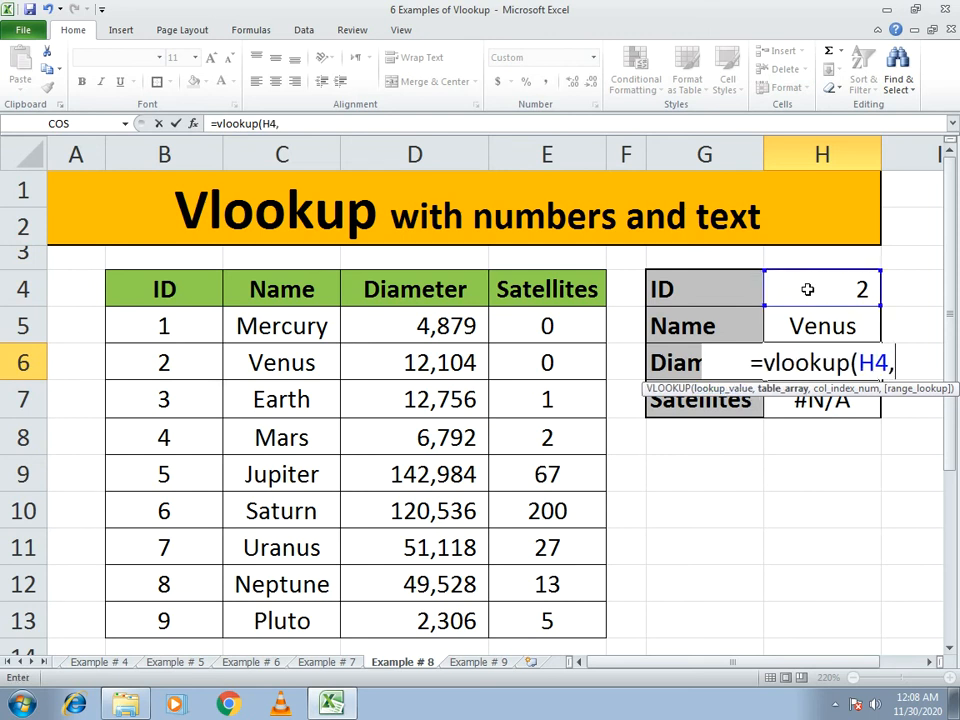
pyautogui.moveTo(183, 293); pyautogui.dragTo(525, 611)
pyautogui.write(',')
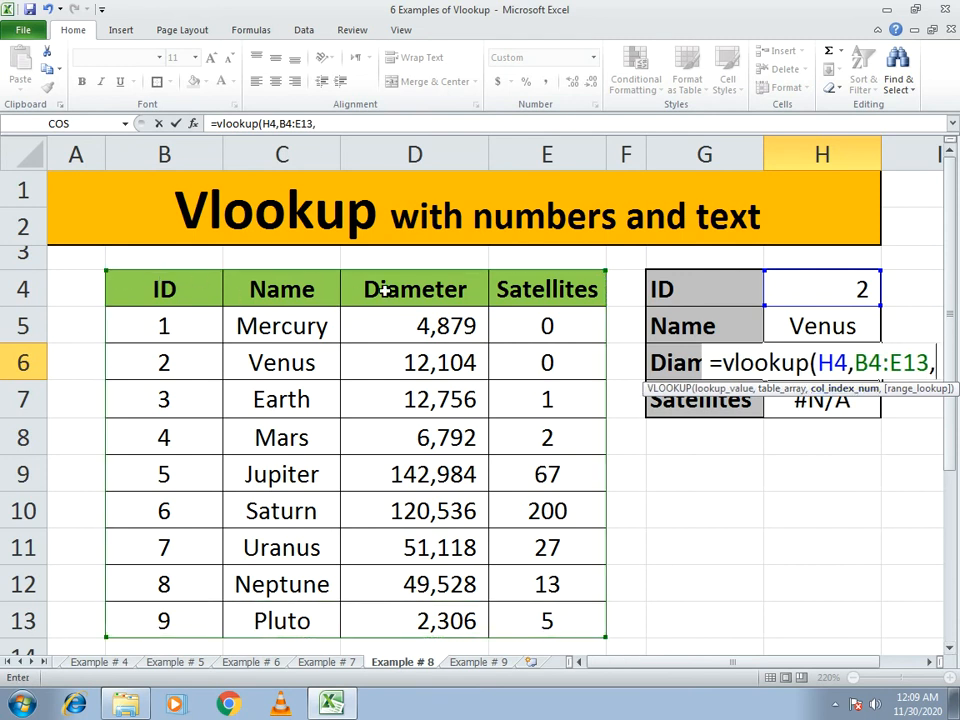
pyautogui.write('3,')
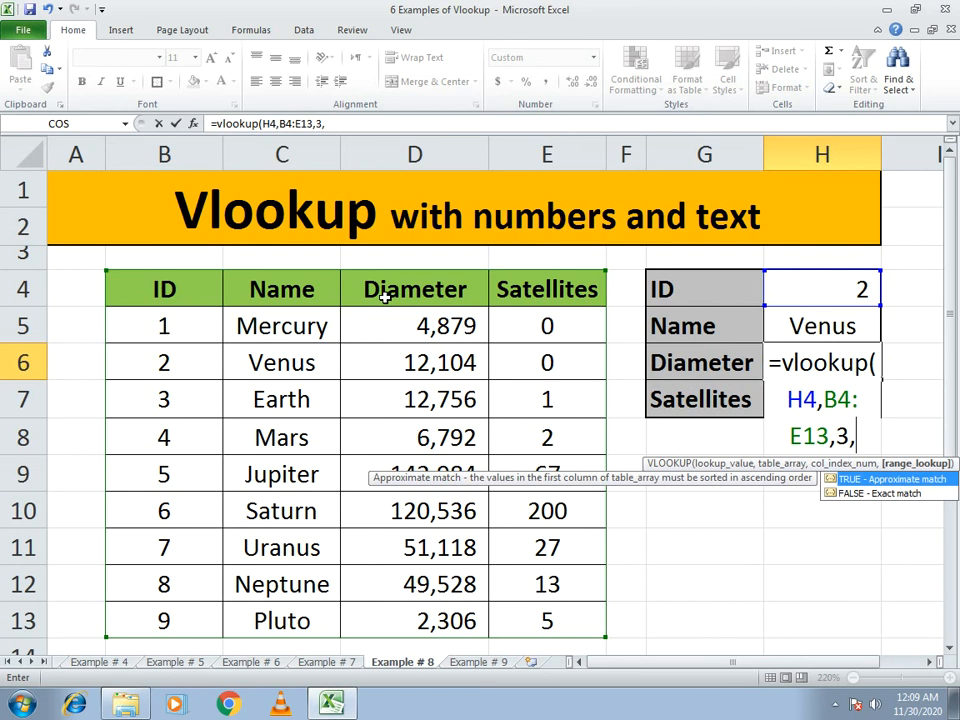
pyautogui.write('0)')
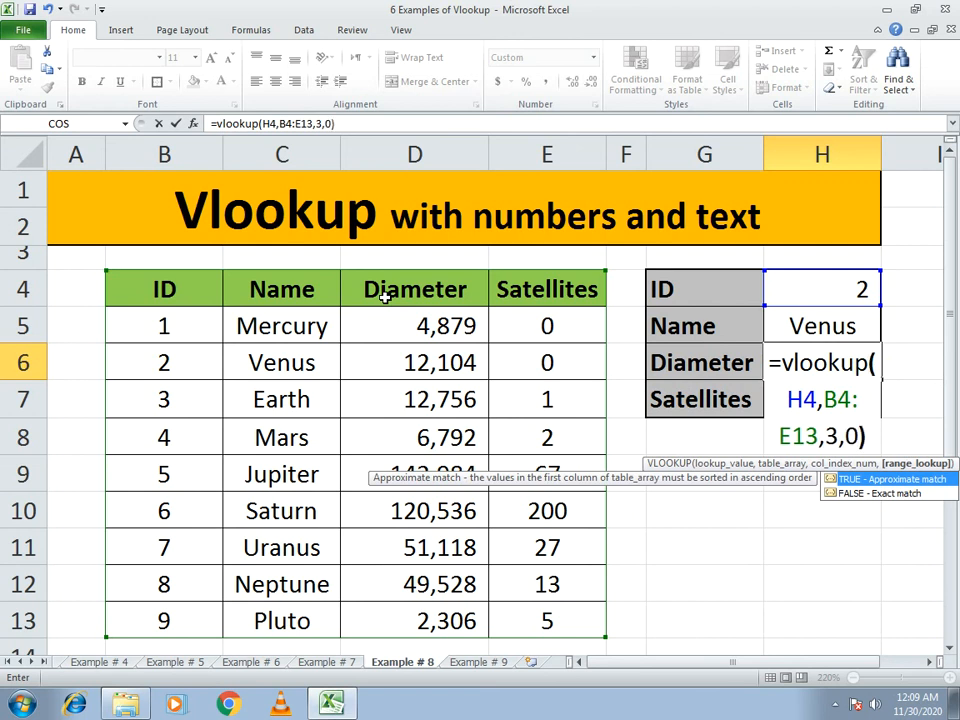
pyautogui.press('Return')
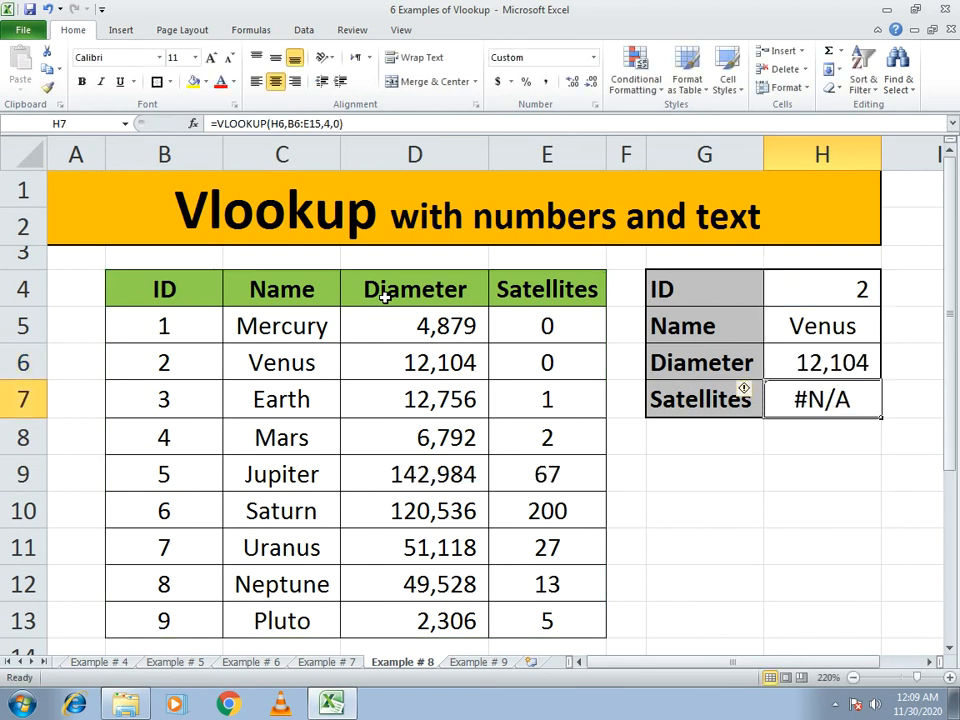
# Step: Replace the Satellites formula in H7 with a VLOOKUP of H4 in B4:E13, column index 4, exact match 0
pyautogui.write('=vlo')
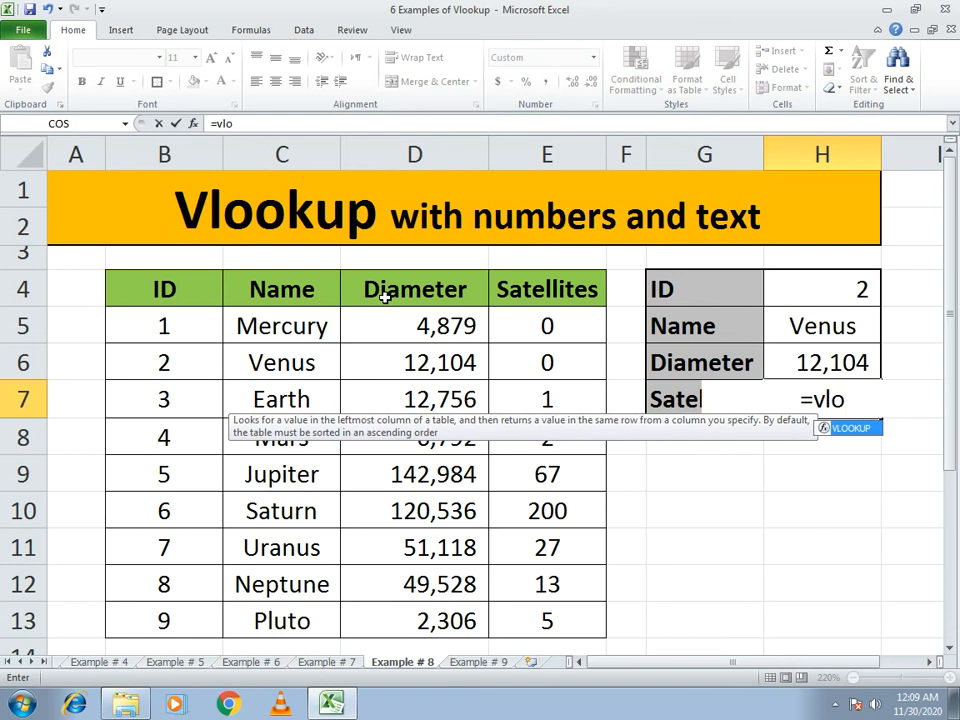
pyautogui.write('okup')
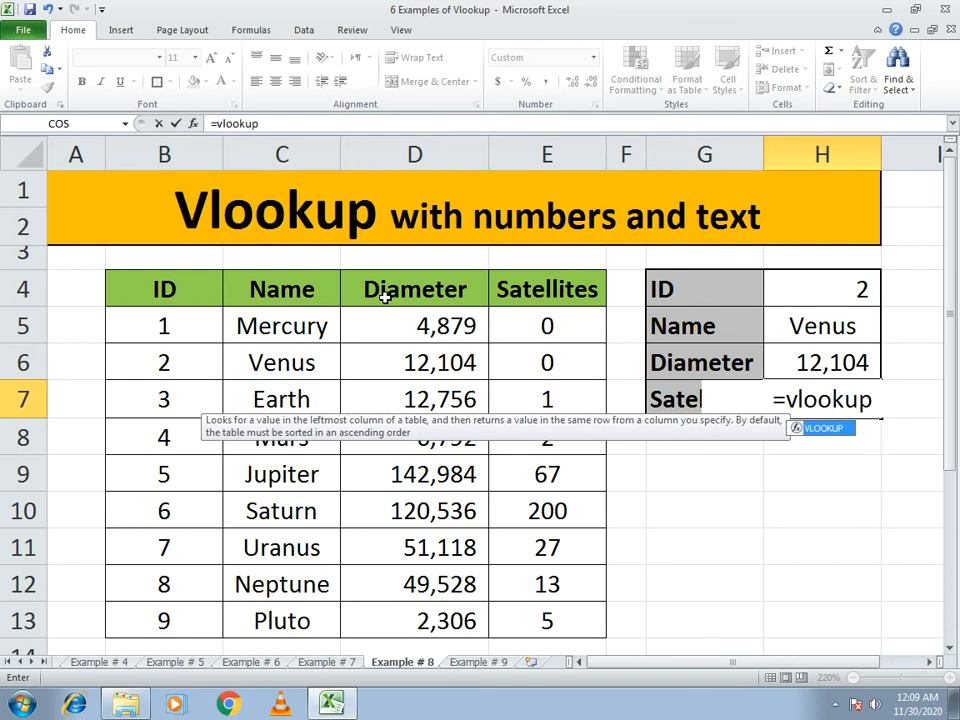
pyautogui.write('(')
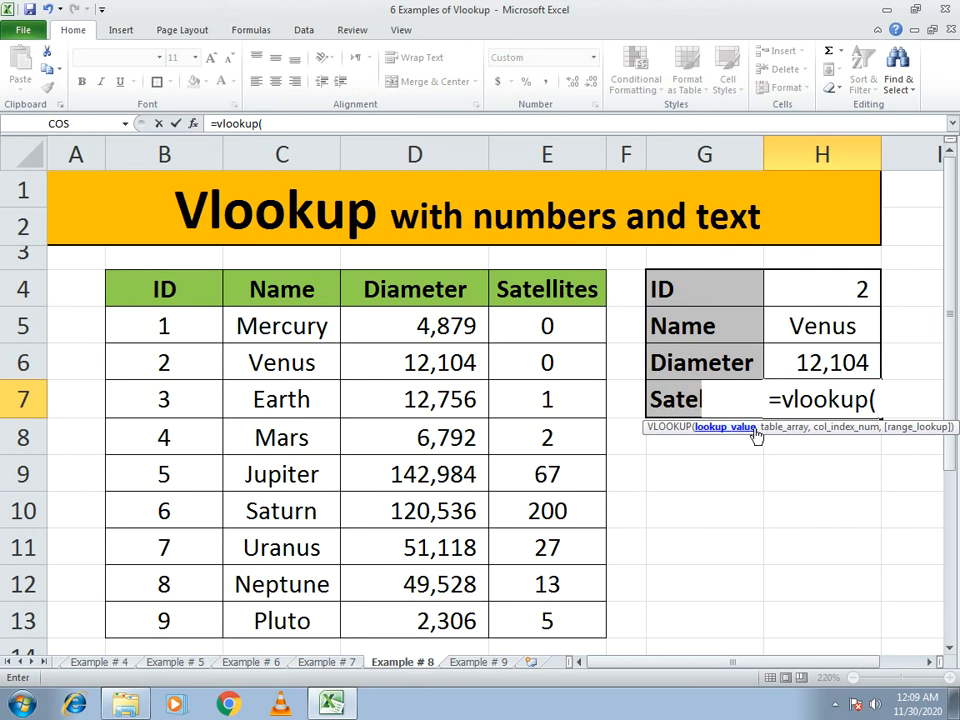
pyautogui.click(797, 289)
pyautogui.write(',')
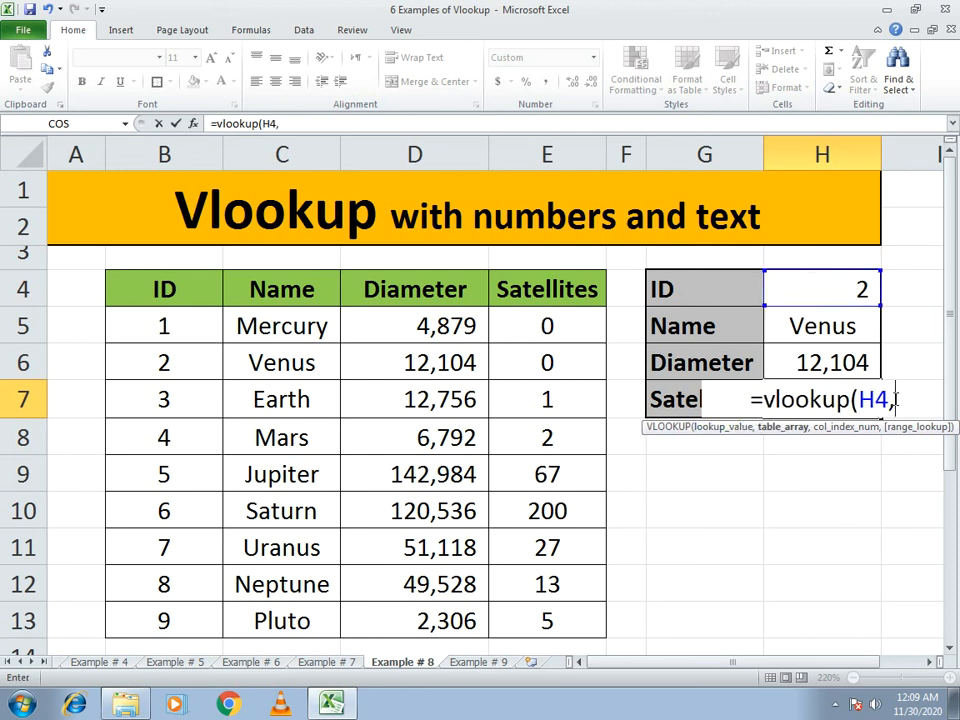
pyautogui.moveTo(193, 296); pyautogui.dragTo(548, 620)
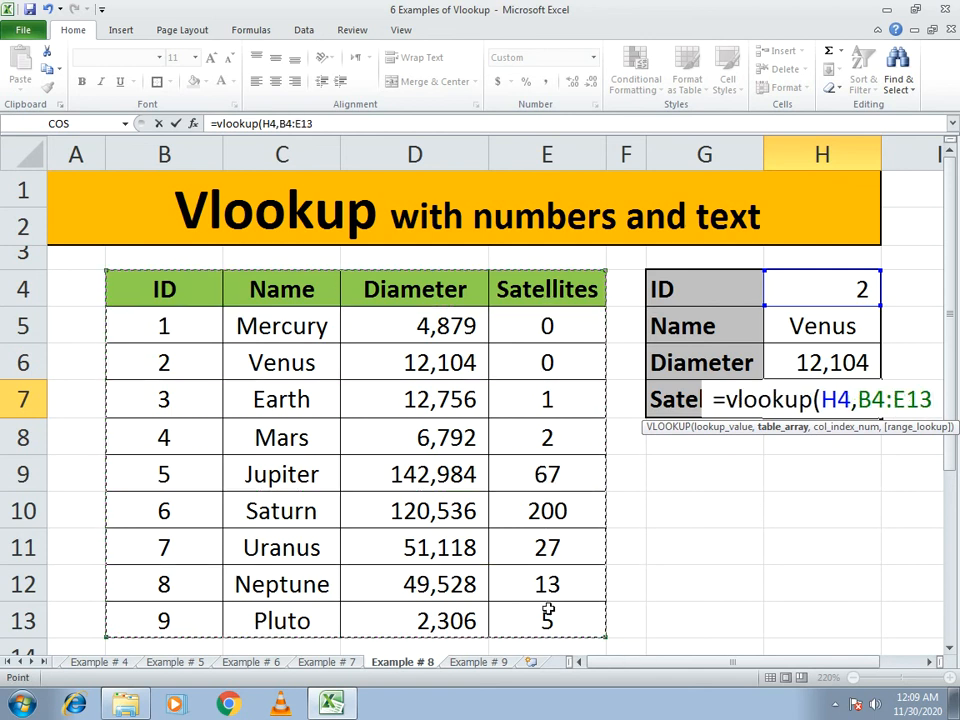
pyautogui.write(',')
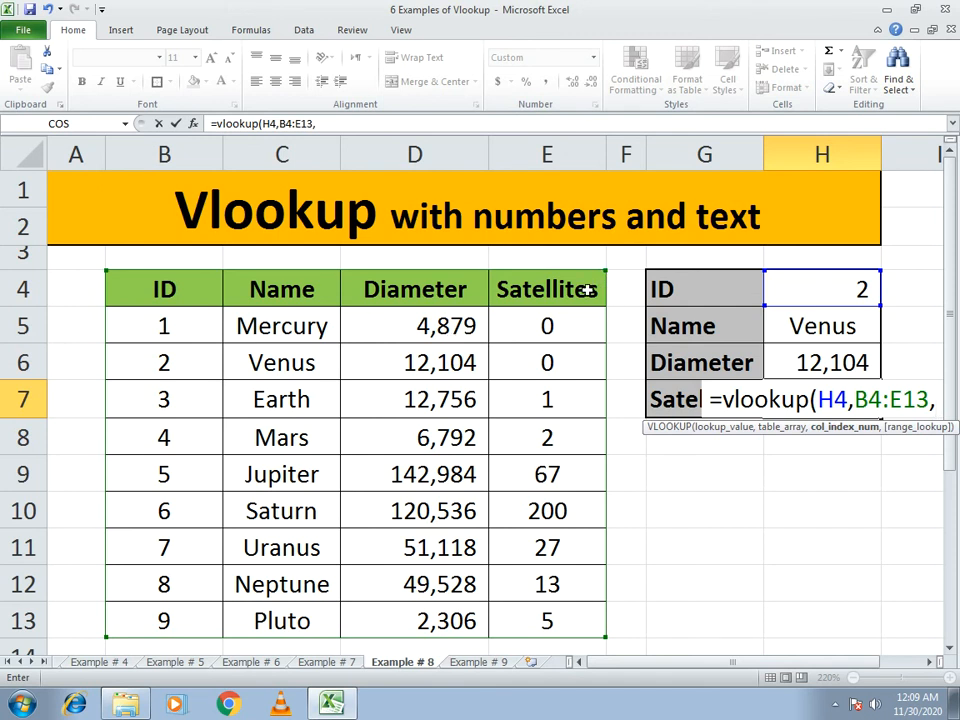
pyautogui.write('4,')
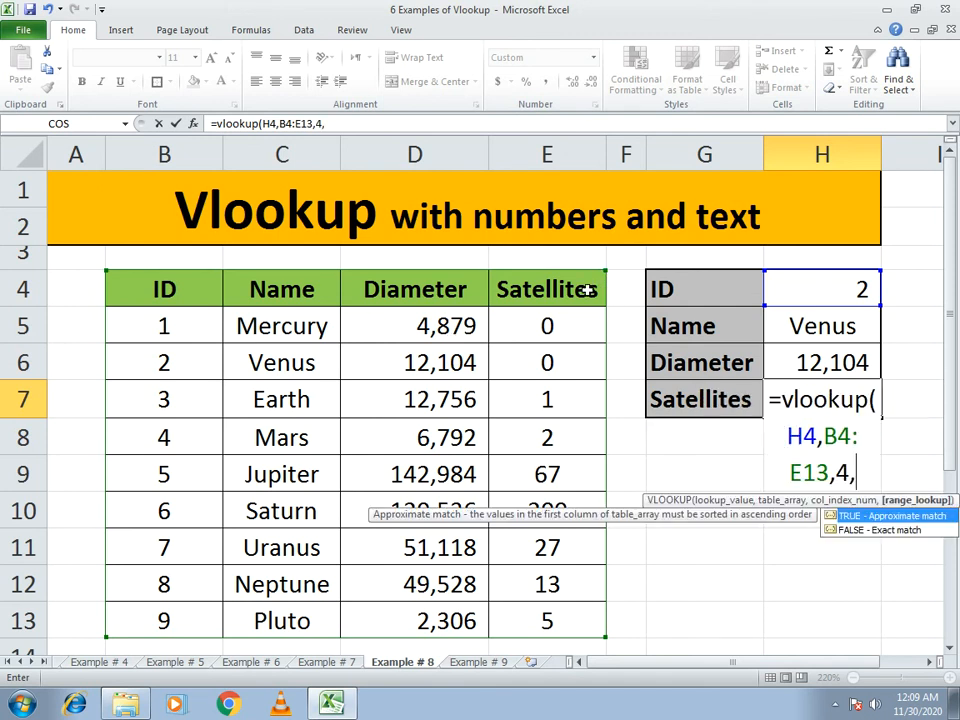
pyautogui.write('0)')
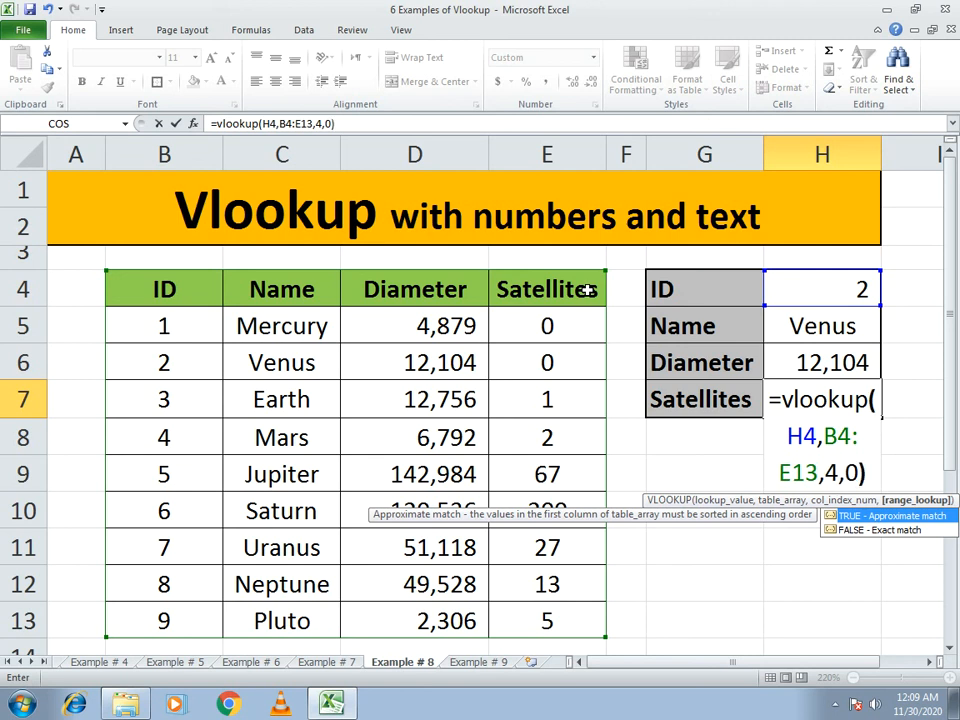
pyautogui.press('Return')
pyautogui.press('Up')
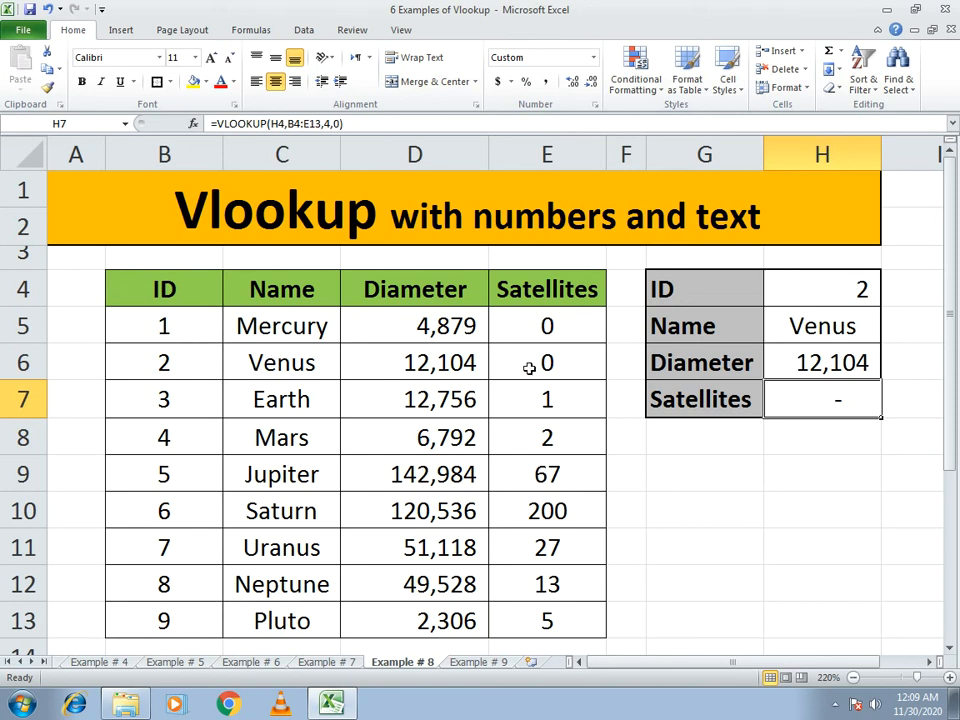
# Step: Test the planet lookups by entering ID 9 and then ID 5 in cell H4
pyautogui.click(835, 287)
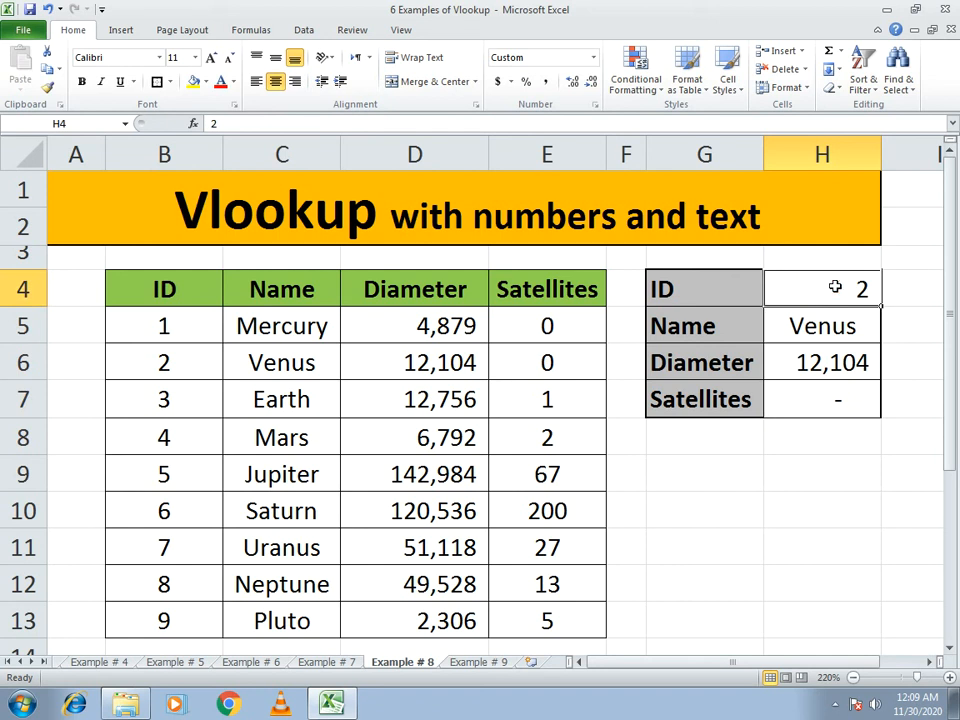
pyautogui.write('9')
pyautogui.press('Return')
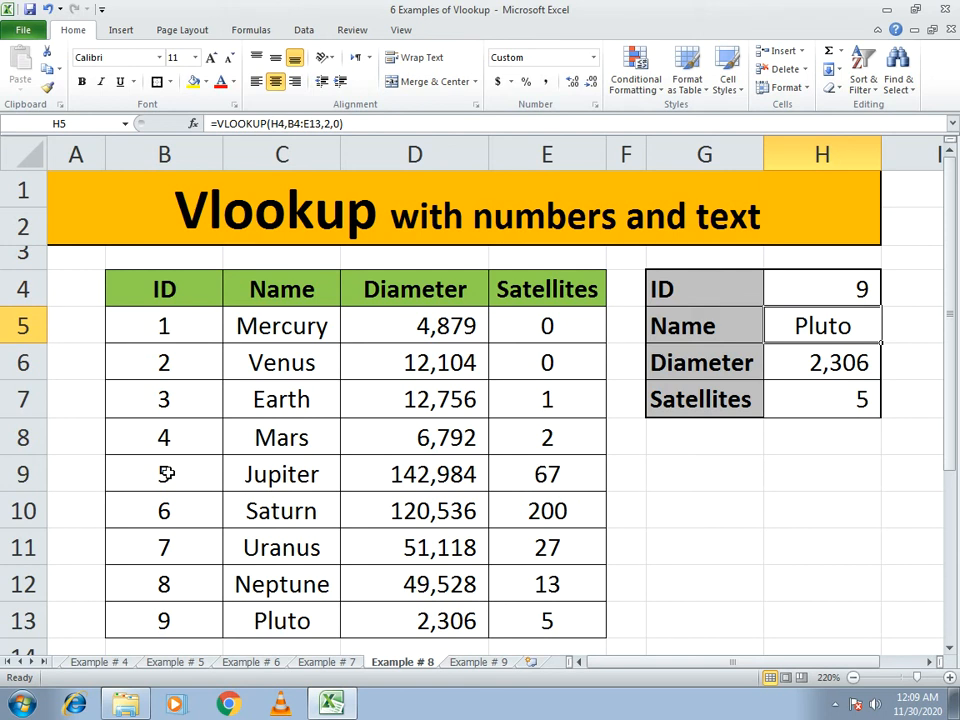
pyautogui.click(797, 288)
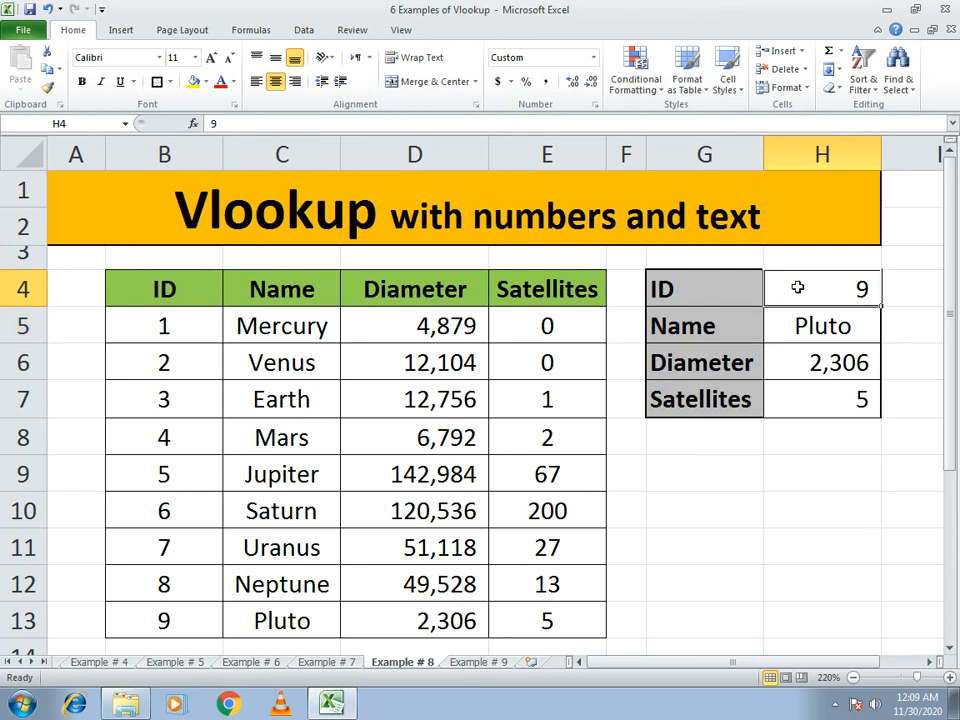
pyautogui.write('5')
pyautogui.press('Return')
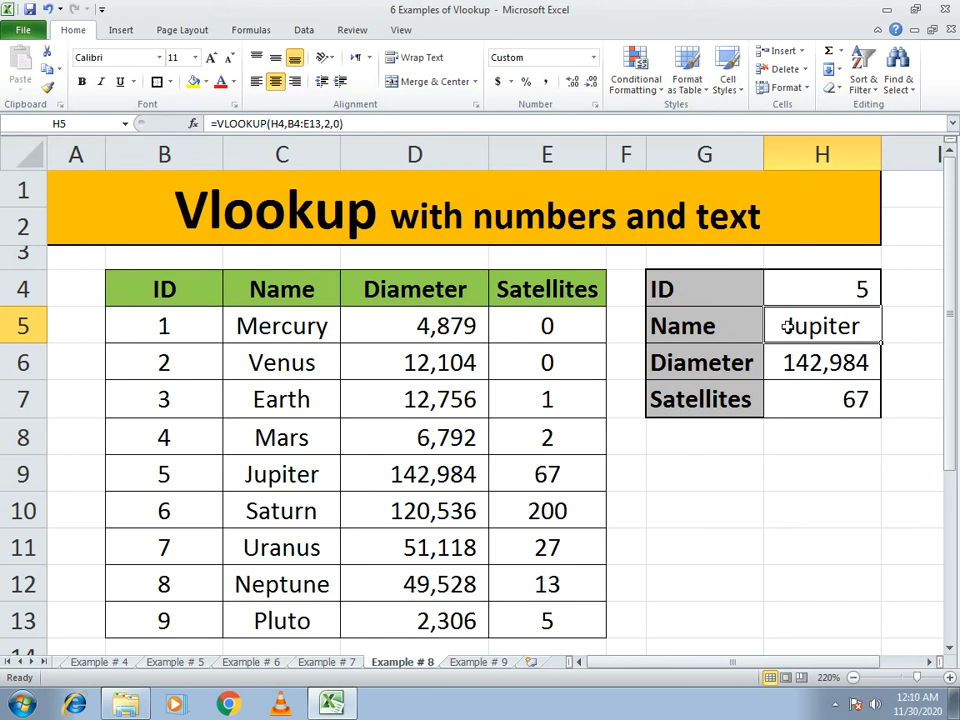
# Step: Compare the VLOOKUP formulas in Name cell H5, Diameter cell H6 and Satellites cell H7
pyautogui.click(789, 358)
pyautogui.click(791, 322)
pyautogui.click(789, 362)
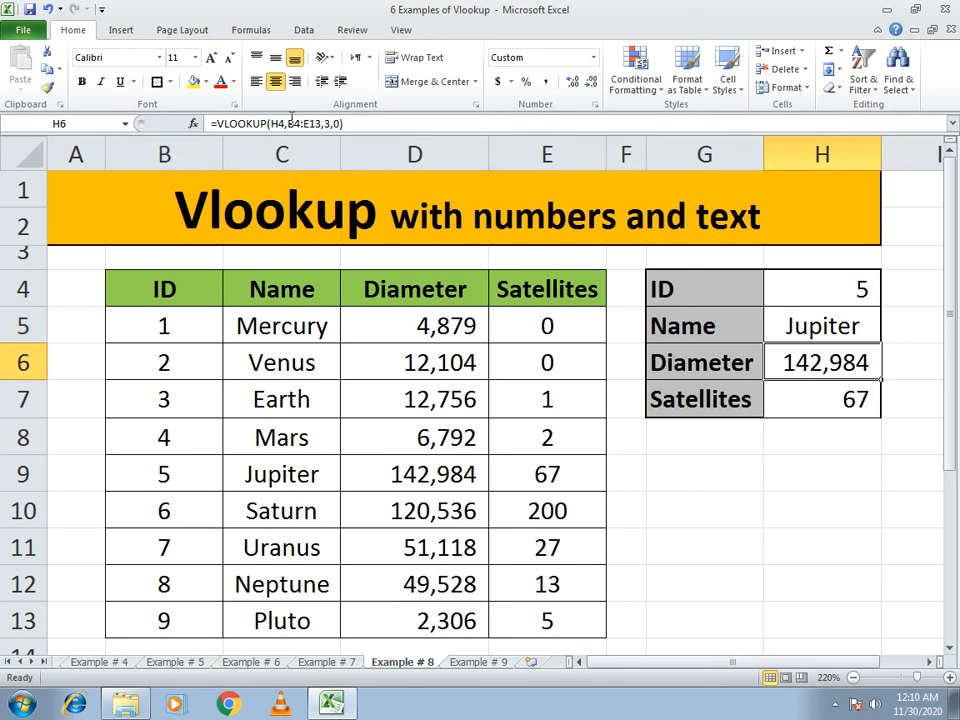
pyautogui.click(776, 324)
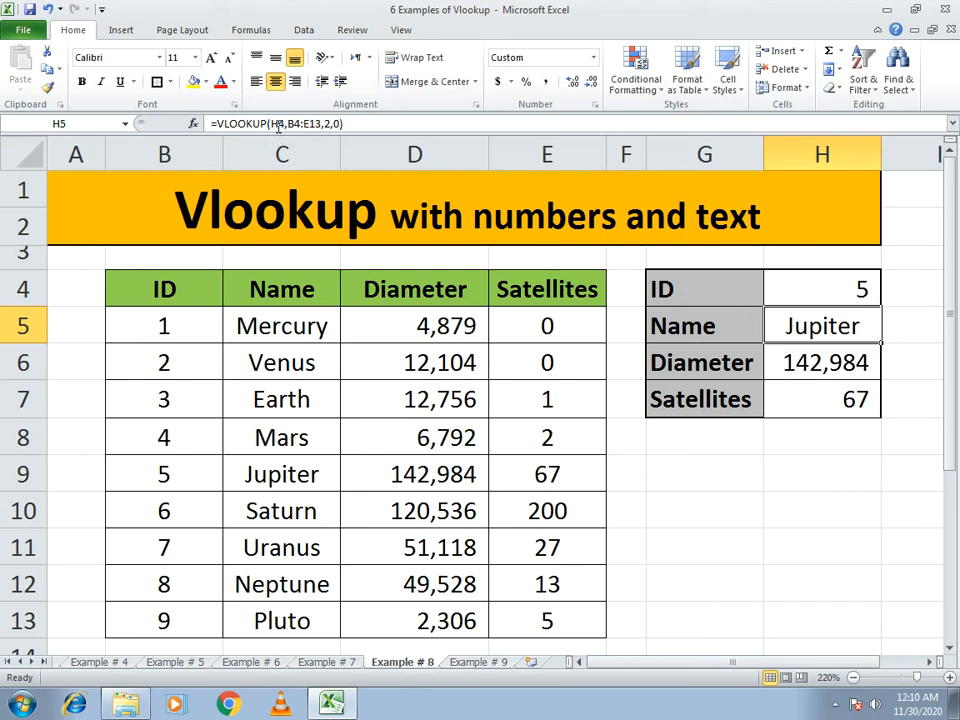
pyautogui.click(820, 403)
pyautogui.click(797, 330)
pyautogui.click(796, 368)
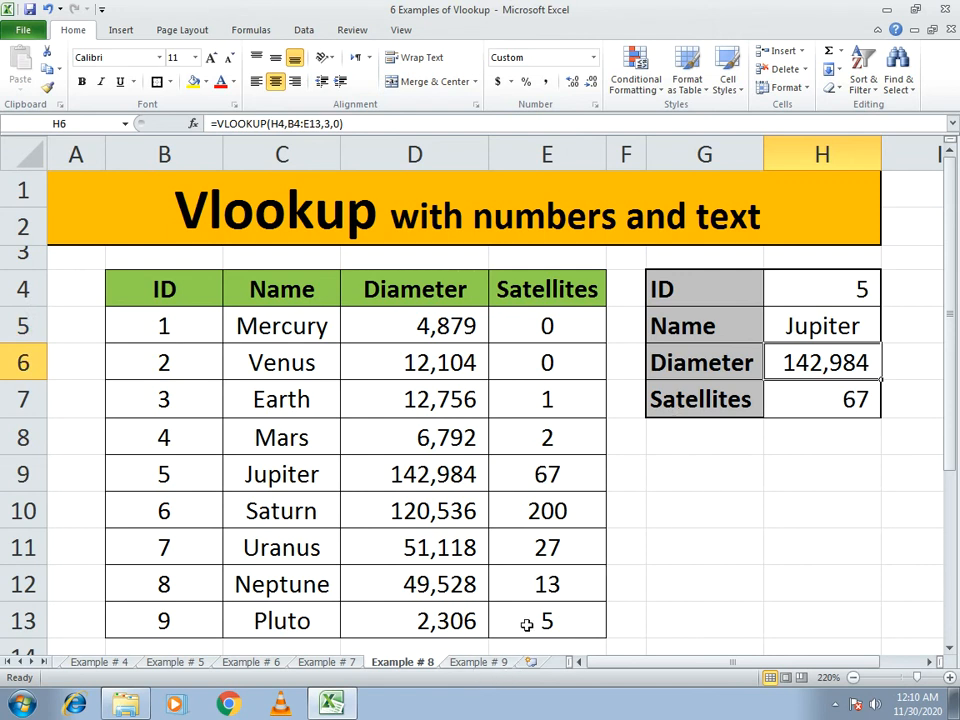
# Step: On the Example # 9 sheet, enter a VLOOKUP in Amount cell F5 of E5 in B4:C10, column index 2, exact match 0
pyautogui.click(490, 663)
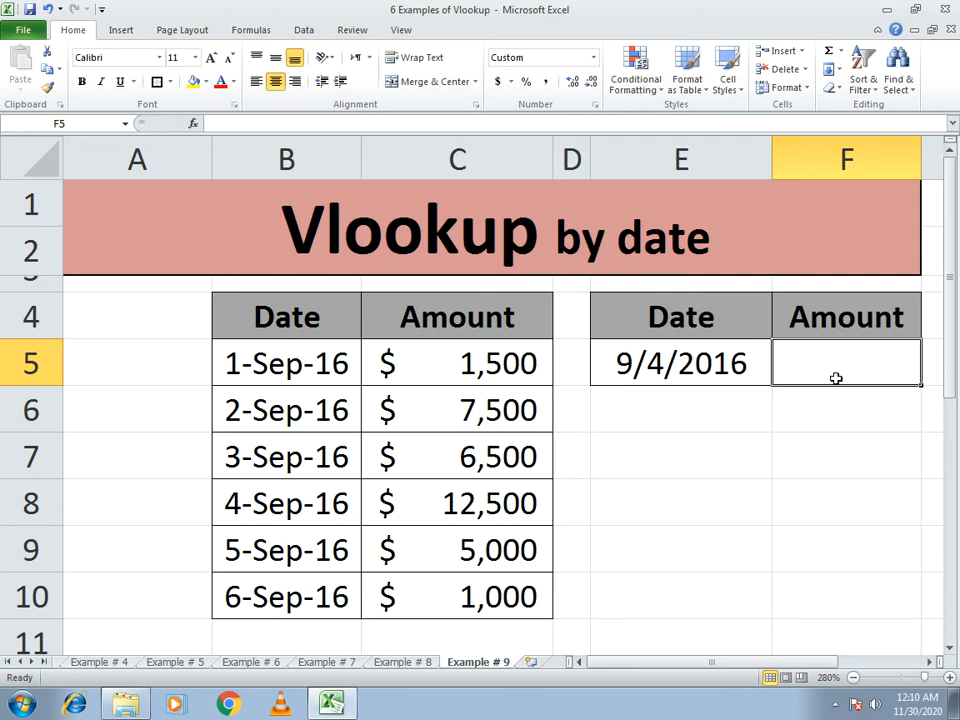
pyautogui.write('=vlooku')
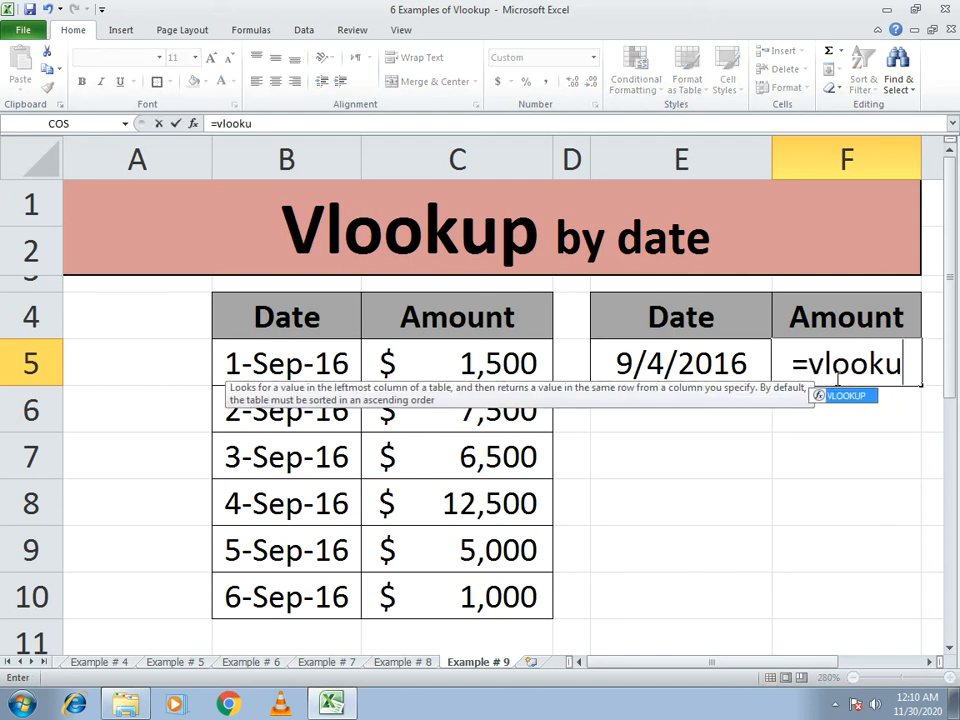
pyautogui.write('p(')
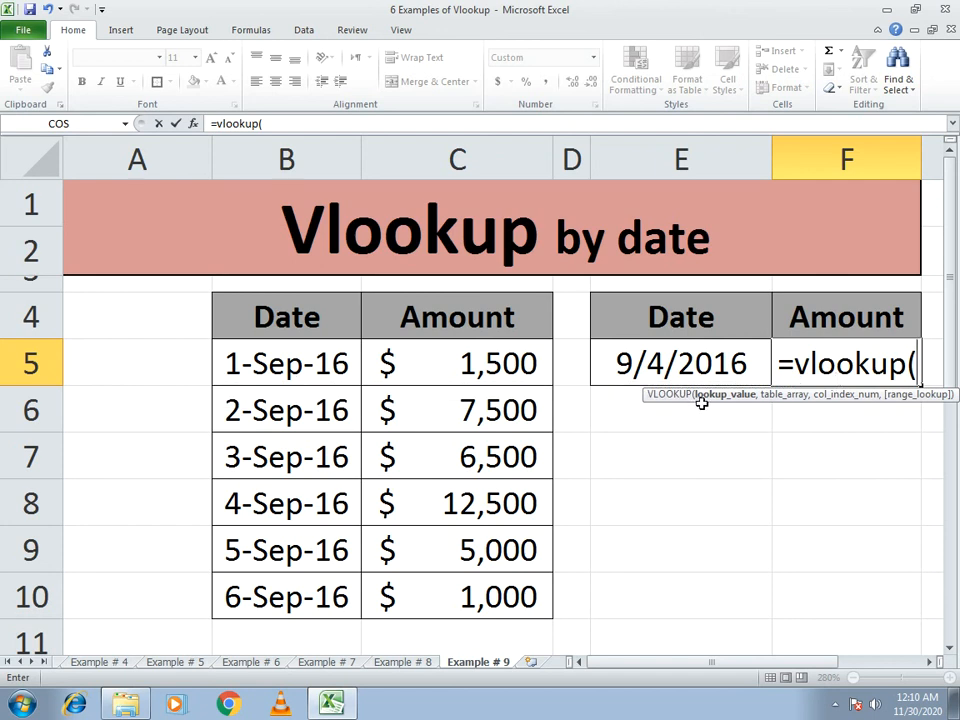
pyautogui.click(604, 358)
pyautogui.write(',')
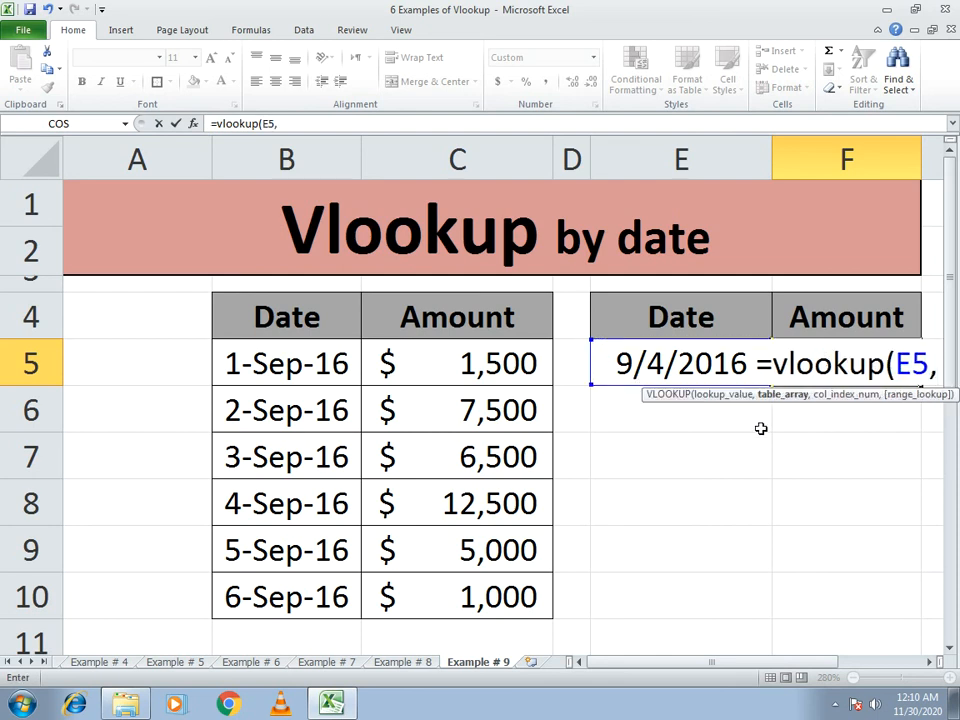
pyautogui.moveTo(290, 315); pyautogui.dragTo(435, 602)
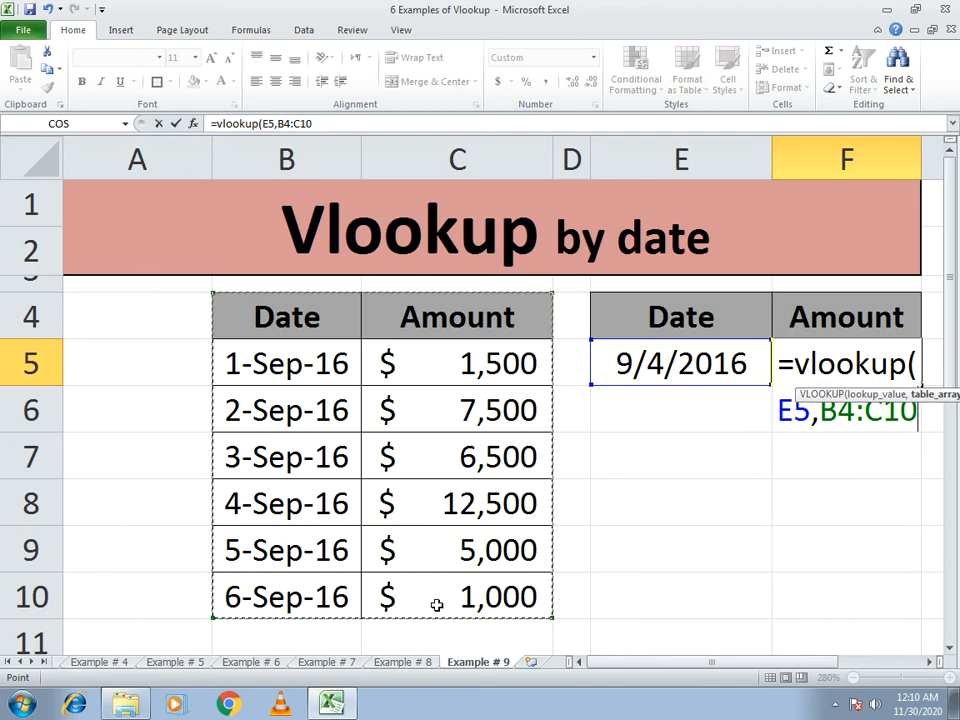
pyautogui.write(',')
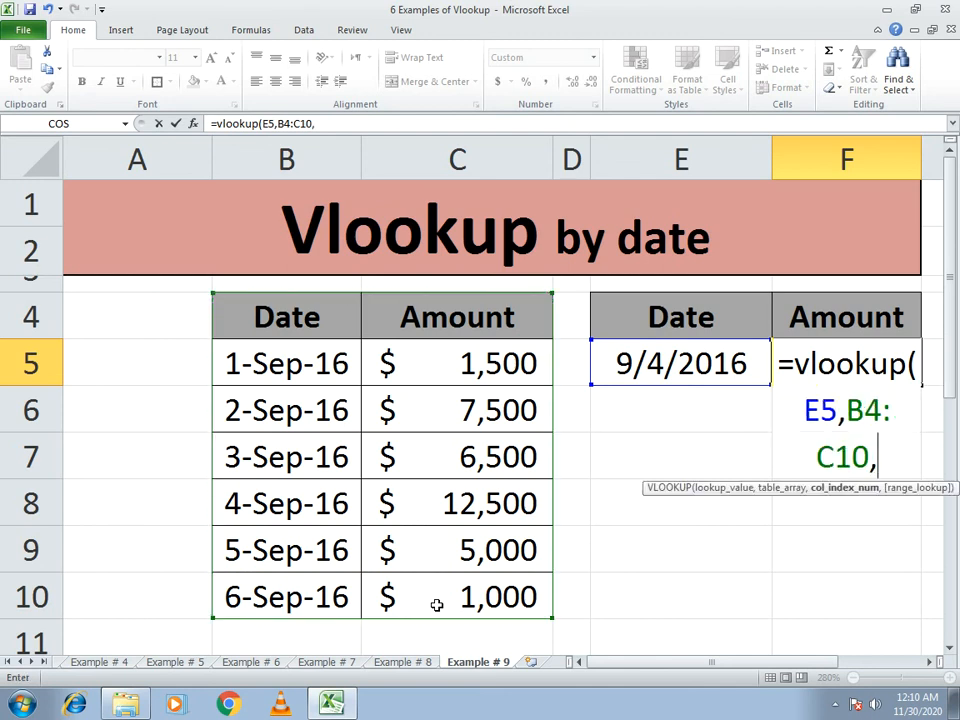
pyautogui.write('2')
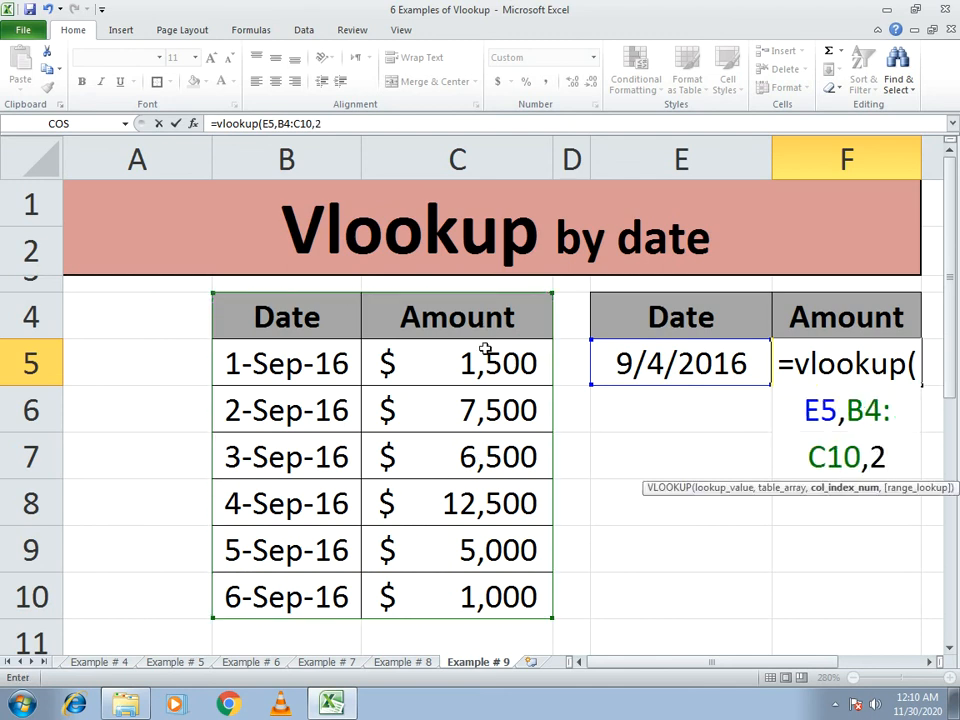
pyautogui.write(',0')
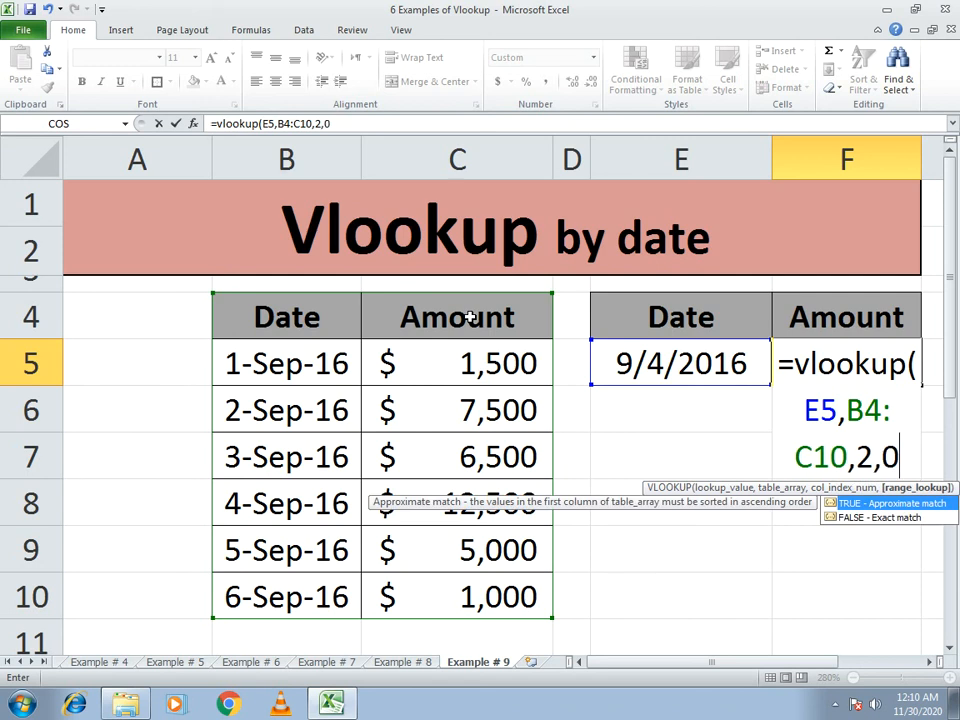
pyautogui.write(')')
pyautogui.press('Return')
pyautogui.press('Up')
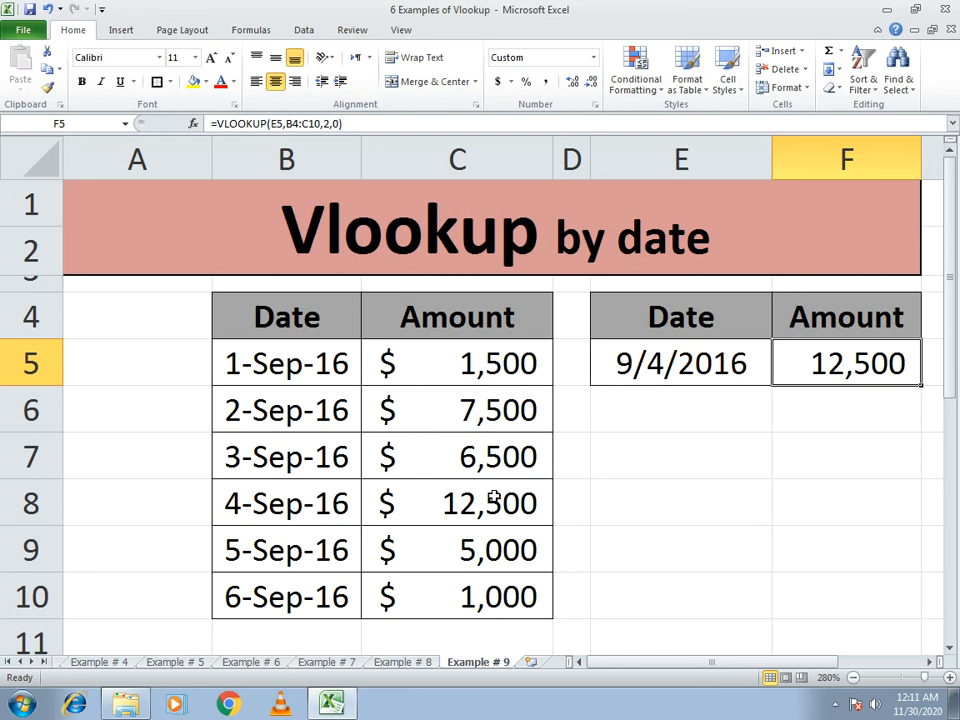
# Step: Test the date lookup by changing the lookup date in E5 to 9/3/2016
pyautogui.click(686, 362)
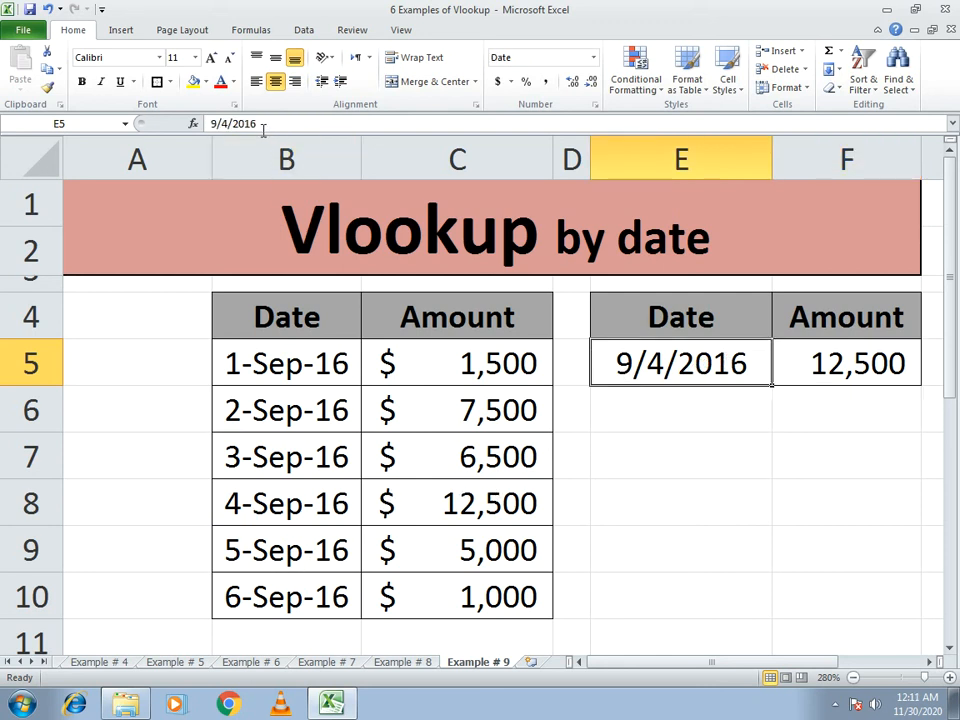
pyautogui.click(263, 123)
pyautogui.moveTo(270, 123); pyautogui.dragTo(186, 133)
pyautogui.click(184, 133)
pyautogui.press('BackSpace')
pyautogui.press('BackSpace')
pyautogui.press('BackSpace')
pyautogui.press('BackSpace')
pyautogui.press('BackSpace')
pyautogui.press('BackSpace')
pyautogui.press('BackSpace')
pyautogui.press('BackSpace')
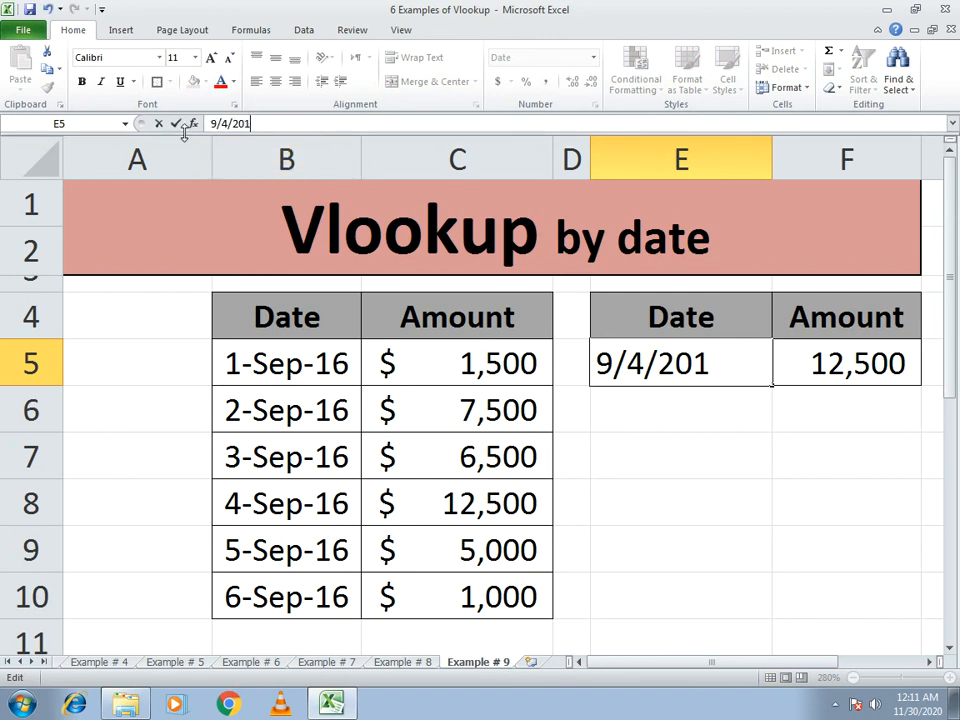
pyautogui.write('9/')
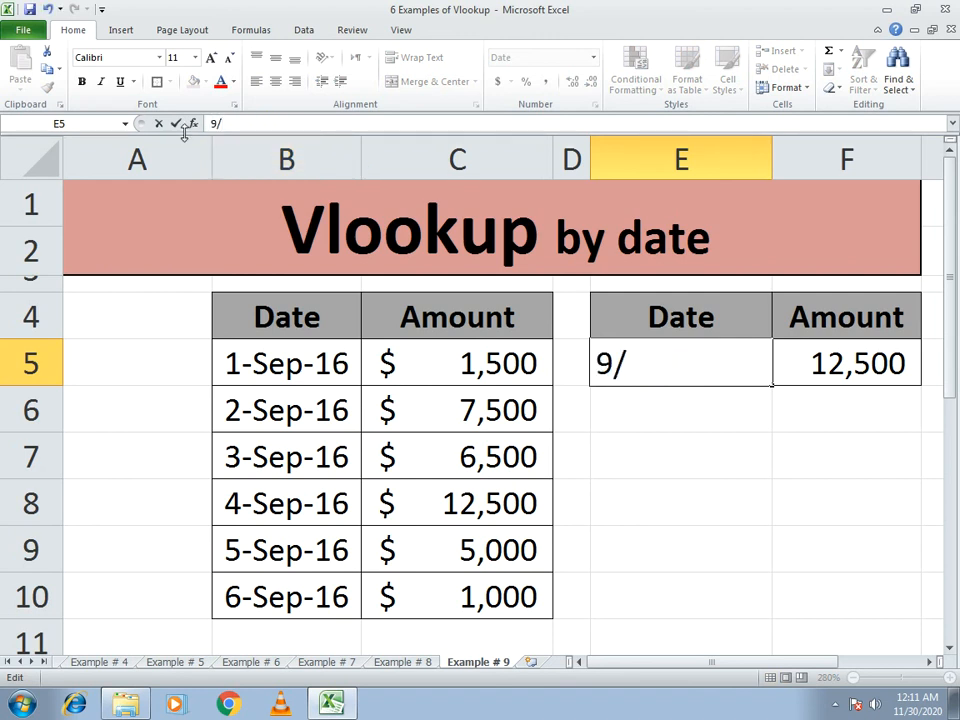
pyautogui.write('3/2016')
pyautogui.press('Return')
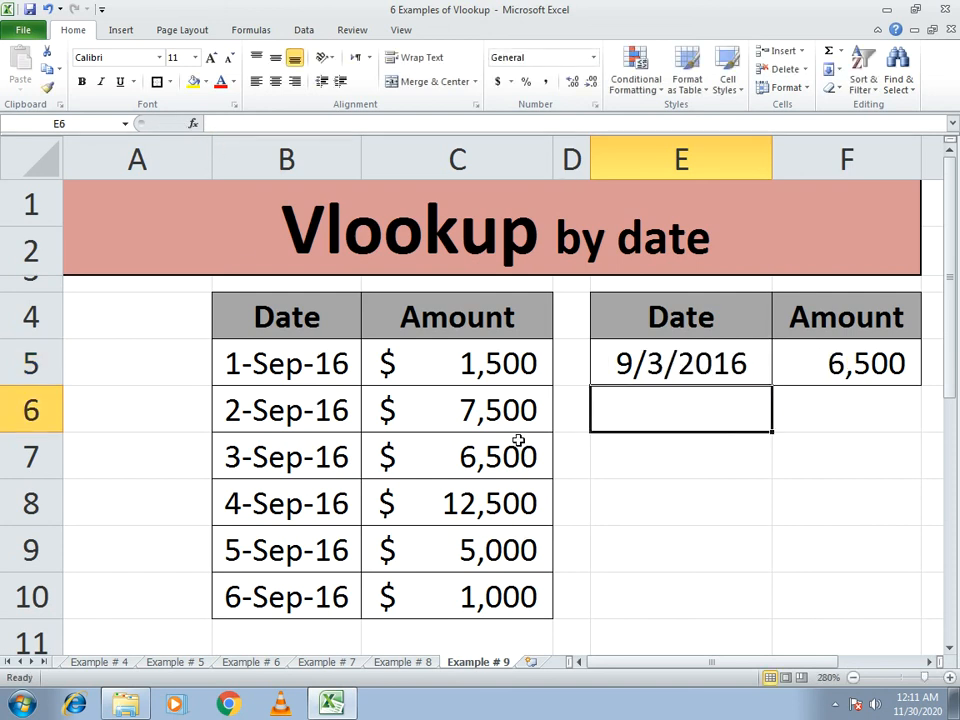
# Step: Replace the lookup date in cell E5 with 9/1/2016
pyautogui.click(619, 364)
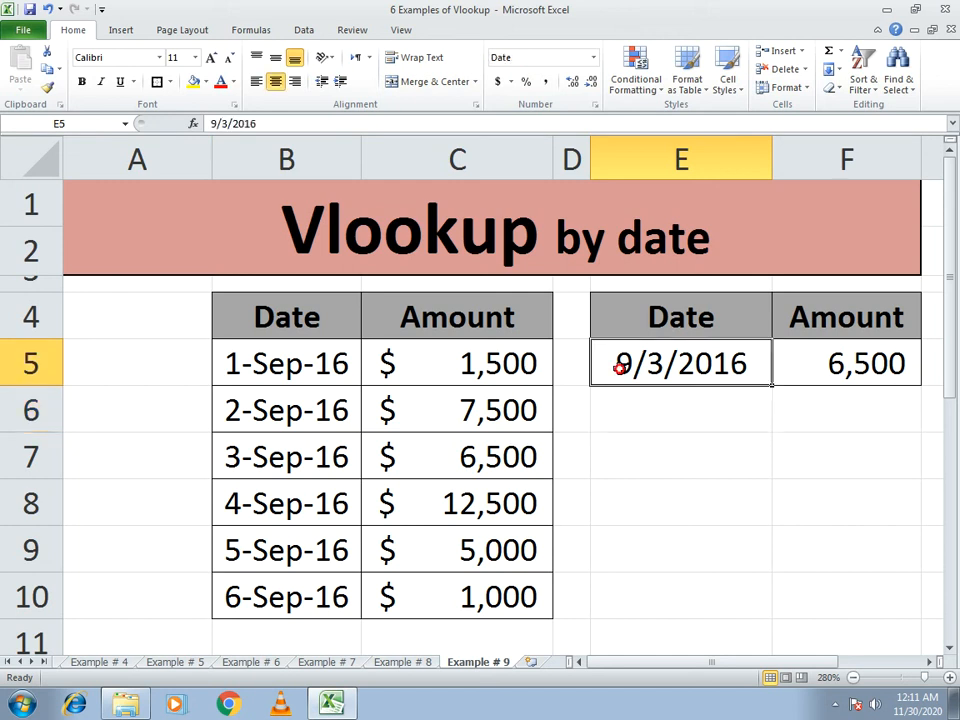
pyautogui.moveTo(266, 121); pyautogui.dragTo(210, 121)
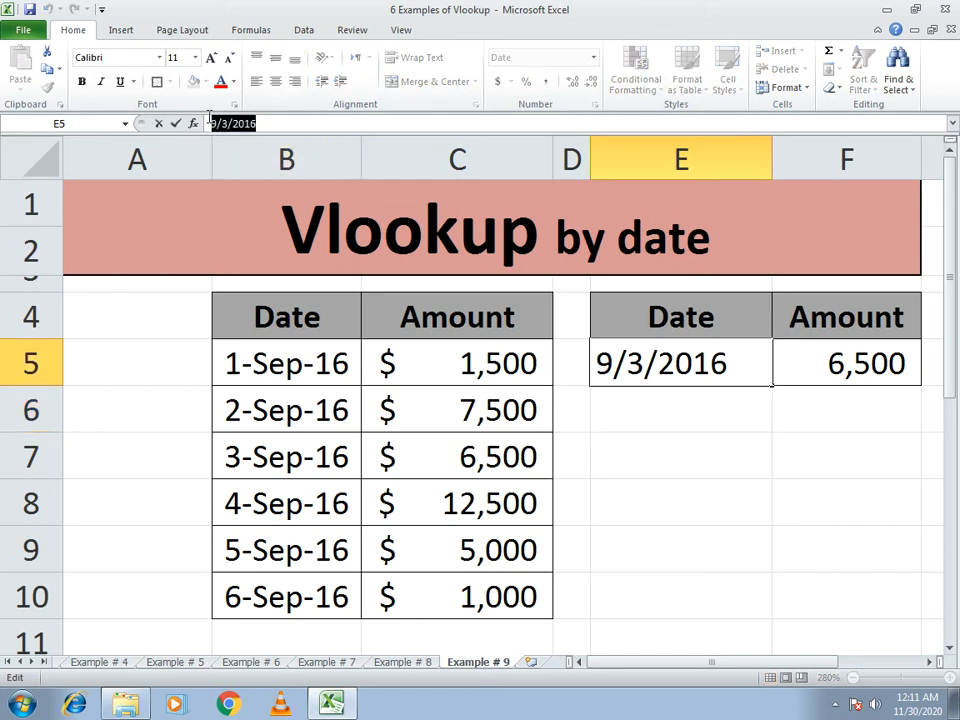
pyautogui.write('9/')
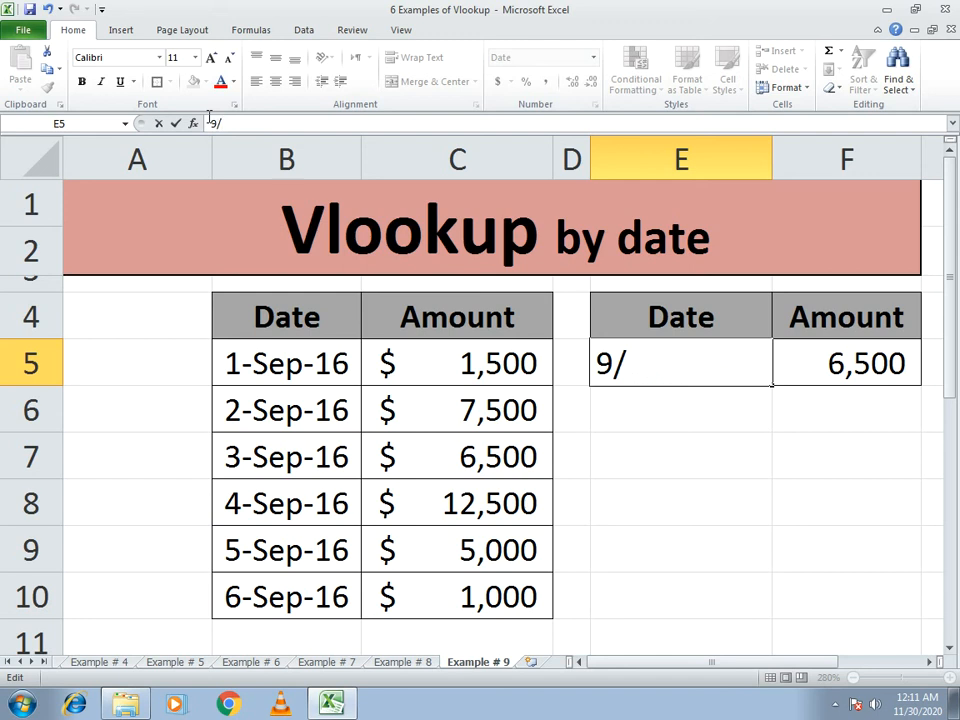
pyautogui.write('1/2016')
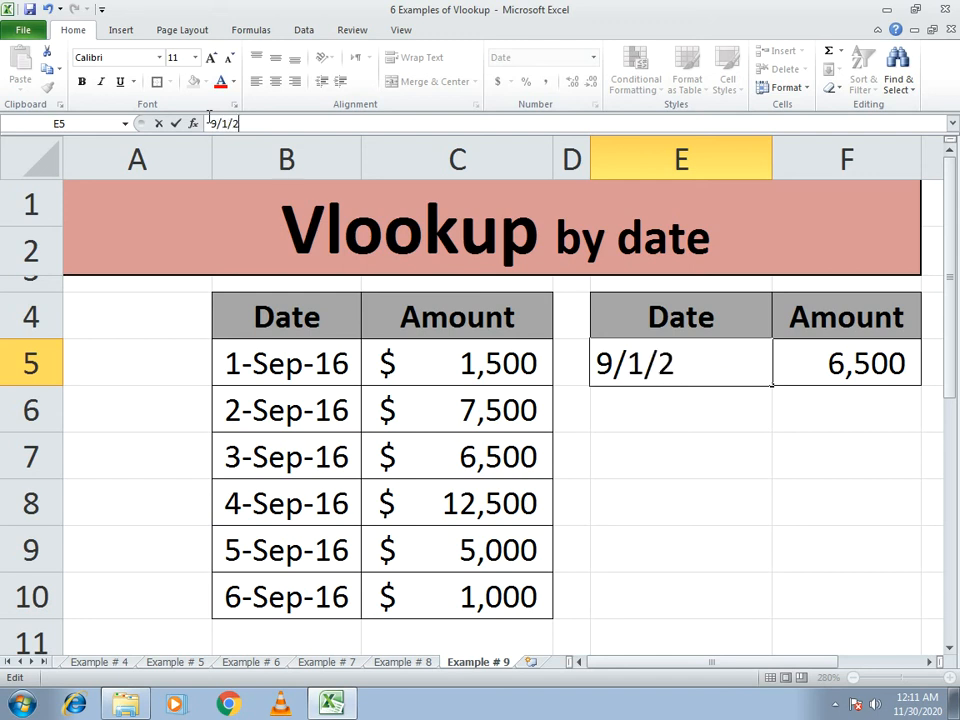
pyautogui.press('Return')
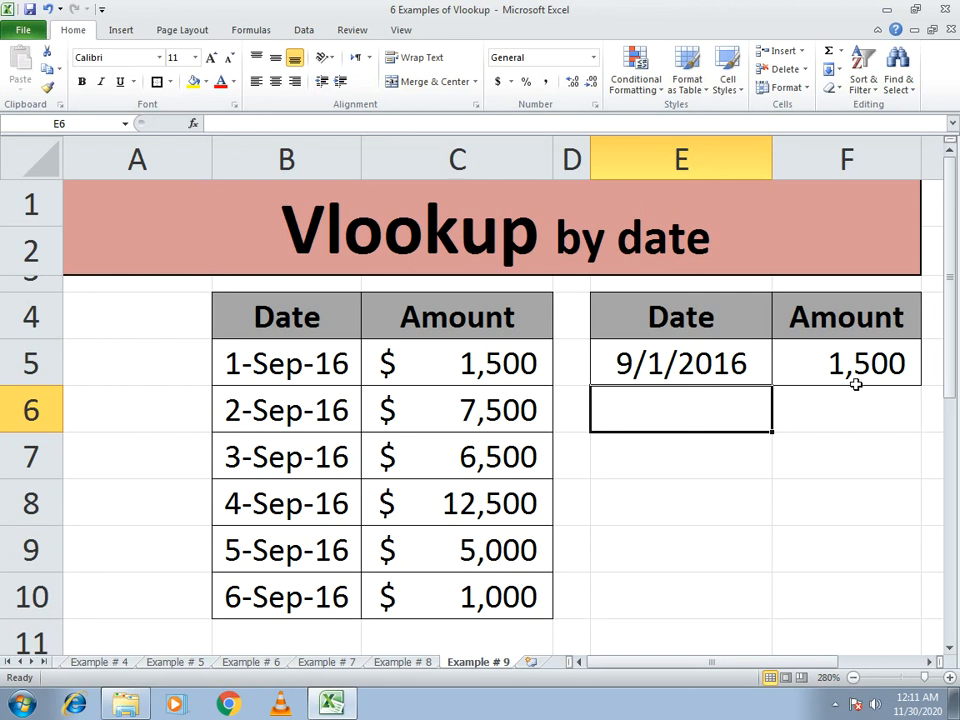
pyautogui.click(621, 365)
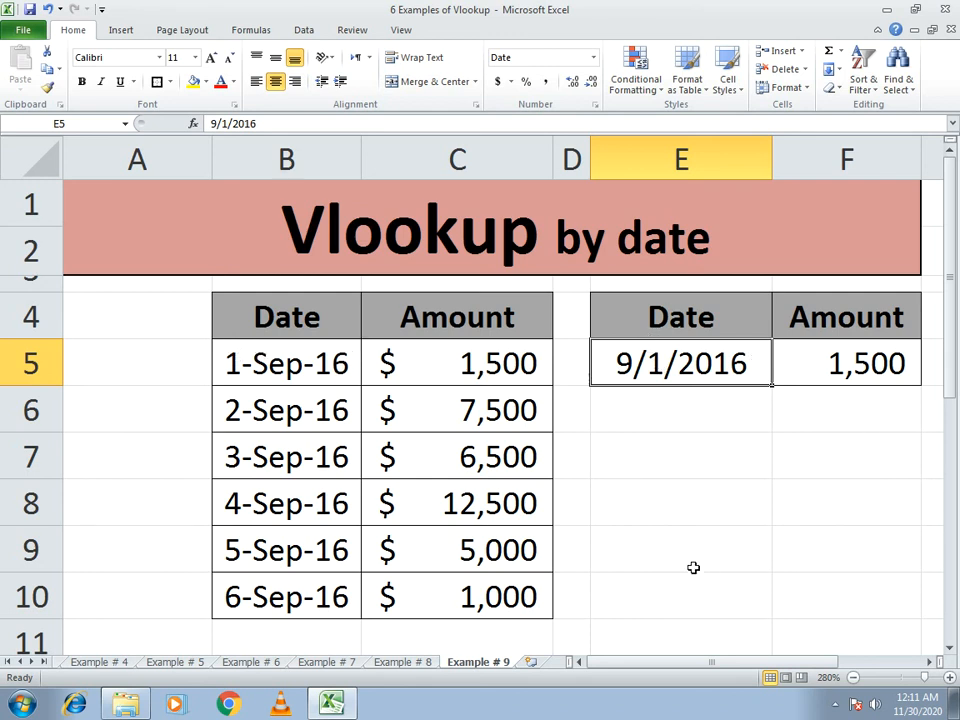
# Step: Review the finished VLOOKUP example sheets from Example # 8 back to Example # 1
pyautogui.click(405, 663)
pyautogui.click(308, 663)
pyautogui.click(262, 663)
pyautogui.click(175, 663)
pyautogui.click(105, 664)
pyautogui.click(20, 663)
pyautogui.click(20, 663)
pyautogui.click(20, 663)
pyautogui.click(72, 663)
pyautogui.click(150, 663)
pyautogui.click(110, 663)
pyautogui.click(175, 663)
pyautogui.click(234, 664)
pyautogui.click(305, 663)
pyautogui.click(92, 664)
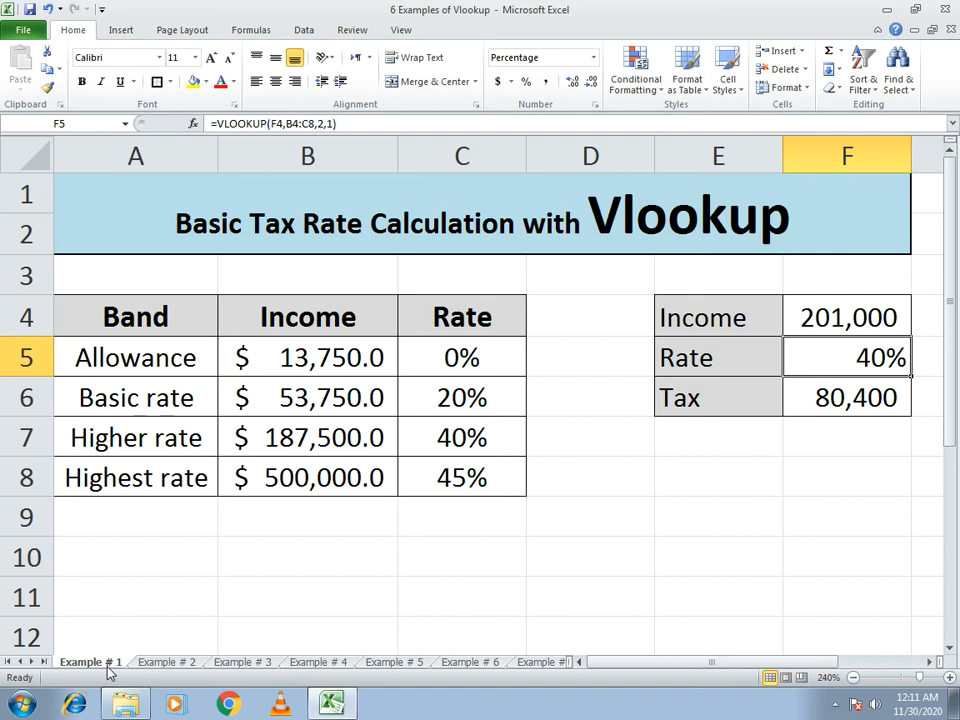
pyautogui.click(150, 663)
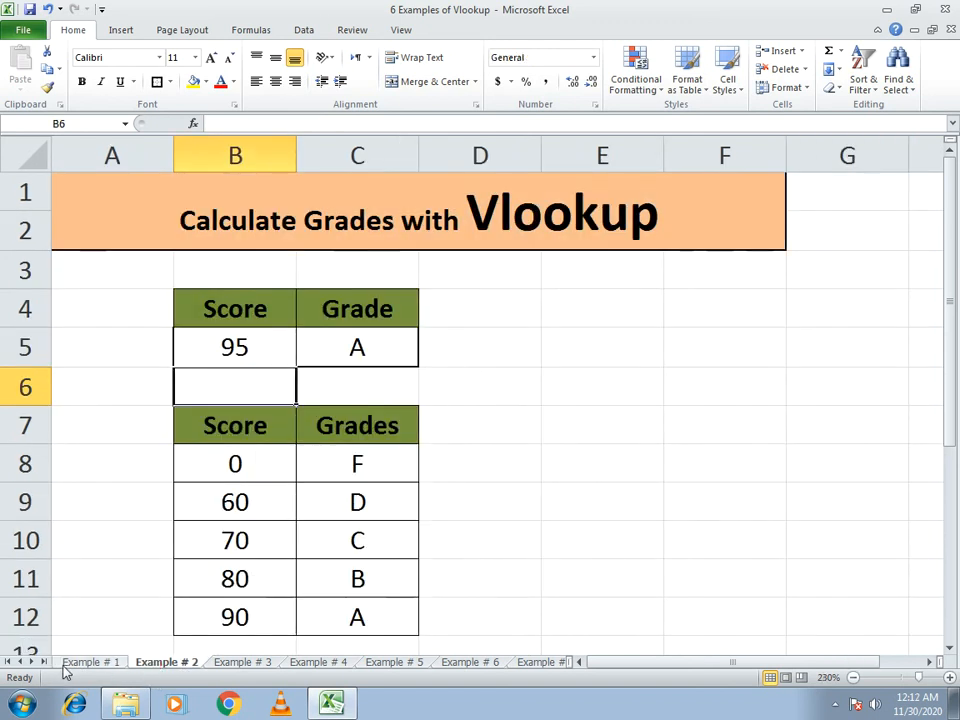
pyautogui.click(68, 665)
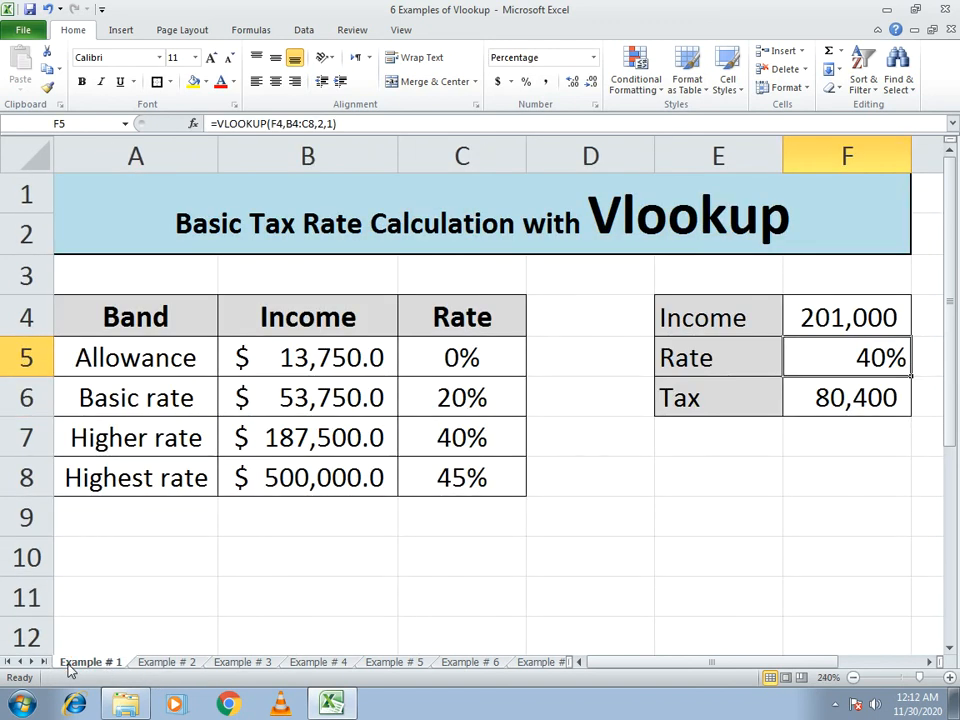